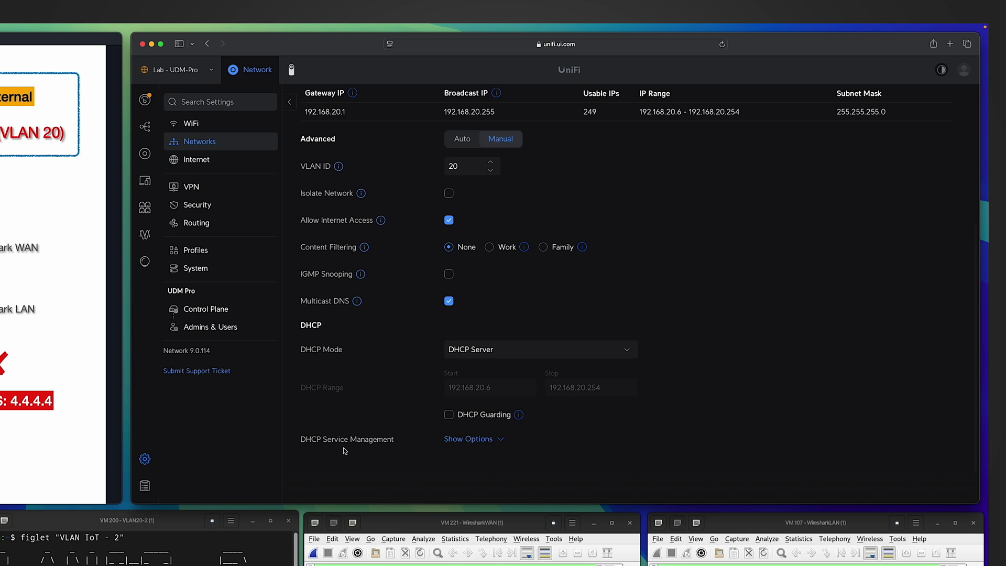
Expand the DHCP service management options of the VLAN 20 network and review its DNS Server setting
{"action": "left_click", "coordinate": [477, 443]}
{"action": "scroll", "coordinate": [472, 348], "scroll_direction": "down", "scroll_amount": 5}
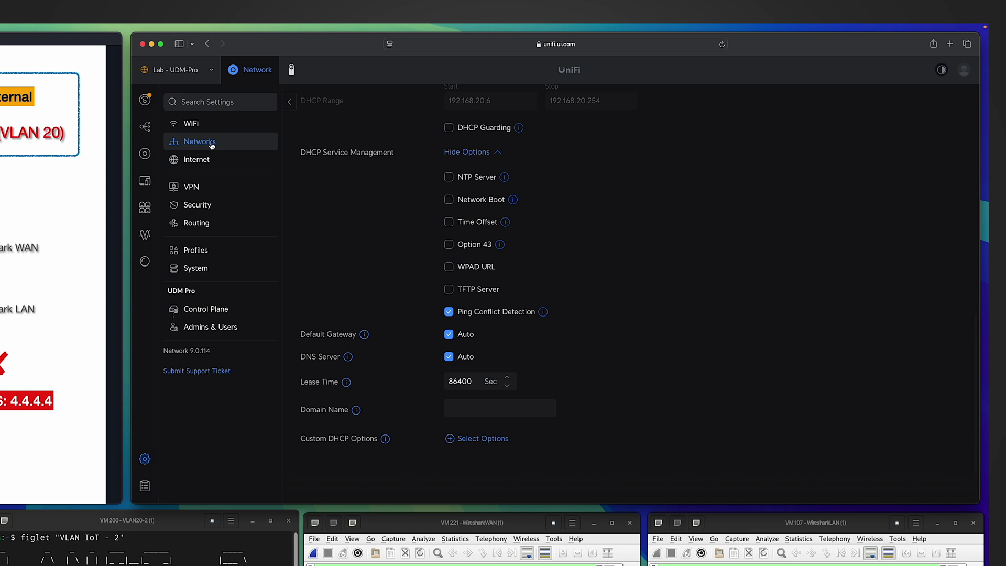
Turn off automatic DNS for the Primary (WAN1) internet connection, set its primary IPv4 DNS server to 9.9.9.9 and apply the changes
{"action": "left_click", "coordinate": [199, 160]}
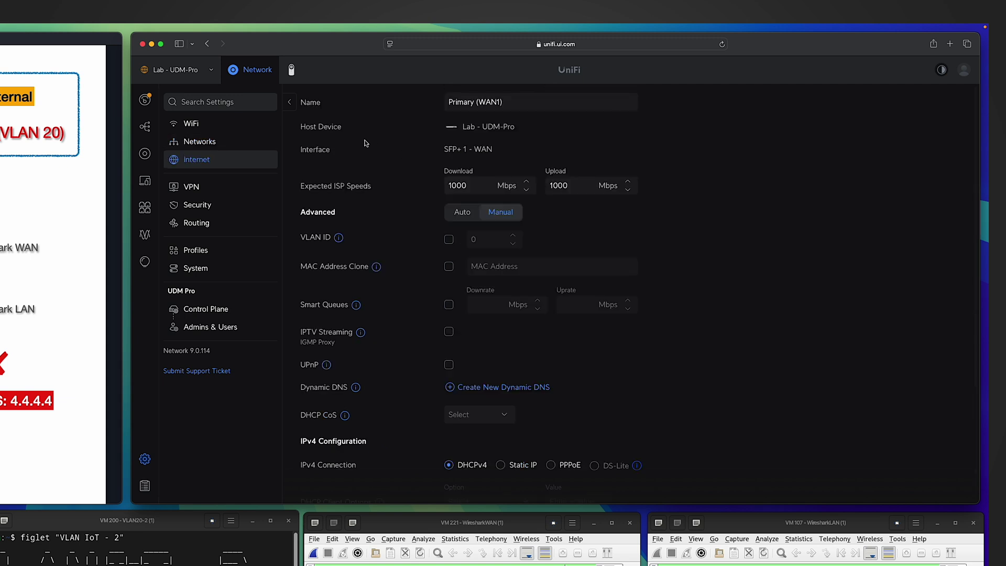
{"action": "scroll", "coordinate": [375, 297], "scroll_direction": "down", "scroll_amount": 3}
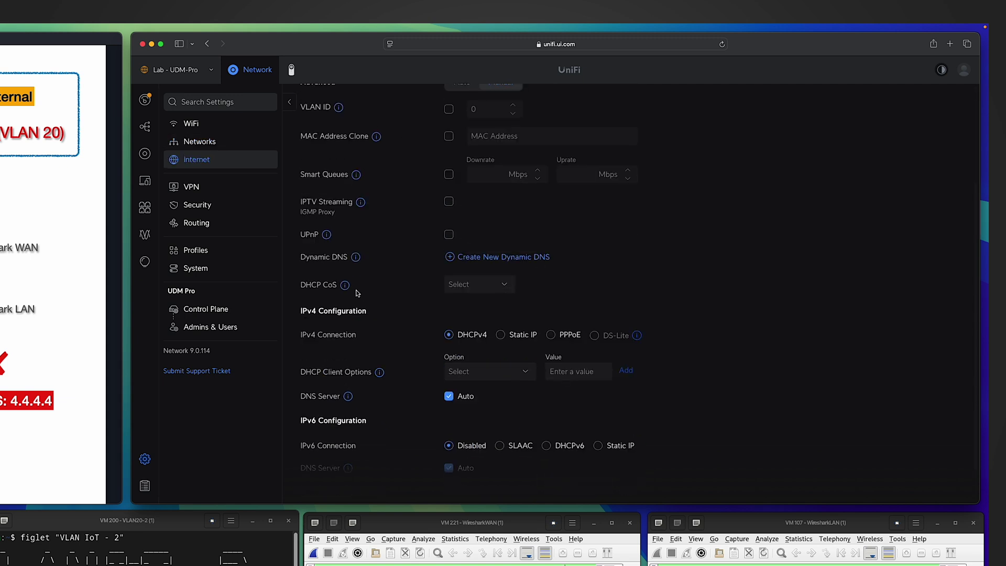
{"action": "scroll", "coordinate": [376, 298], "scroll_direction": "down", "scroll_amount": 1}
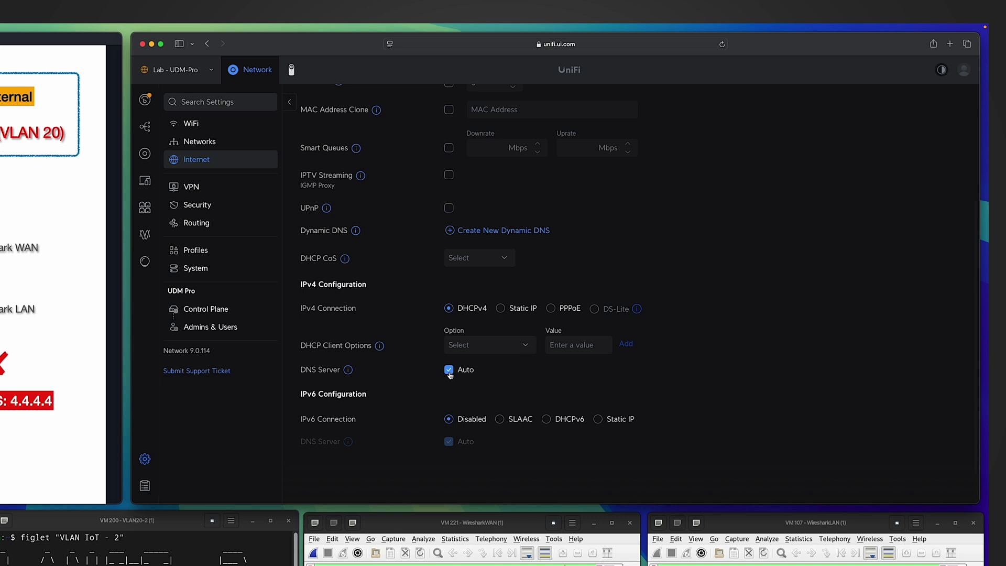
{"action": "left_click", "coordinate": [448, 369]}
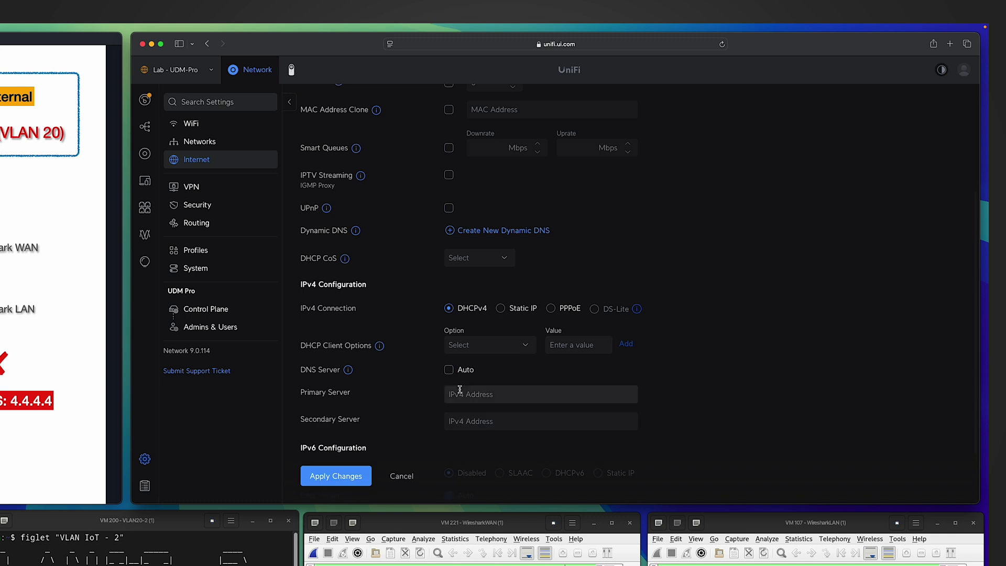
{"action": "left_click", "coordinate": [460, 395]}
{"action": "type", "text": "9.9.9.9"}
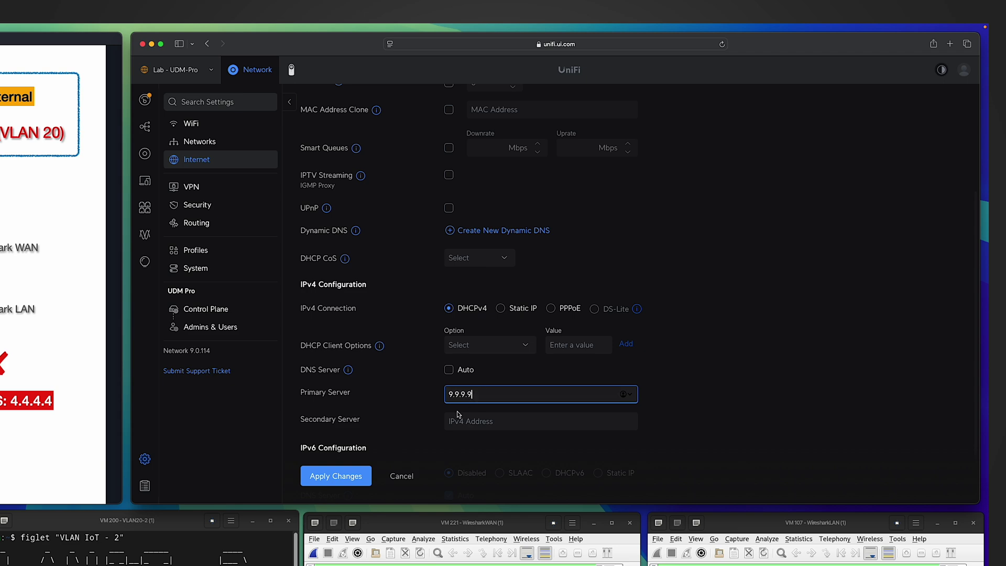
{"action": "left_click", "coordinate": [343, 481]}
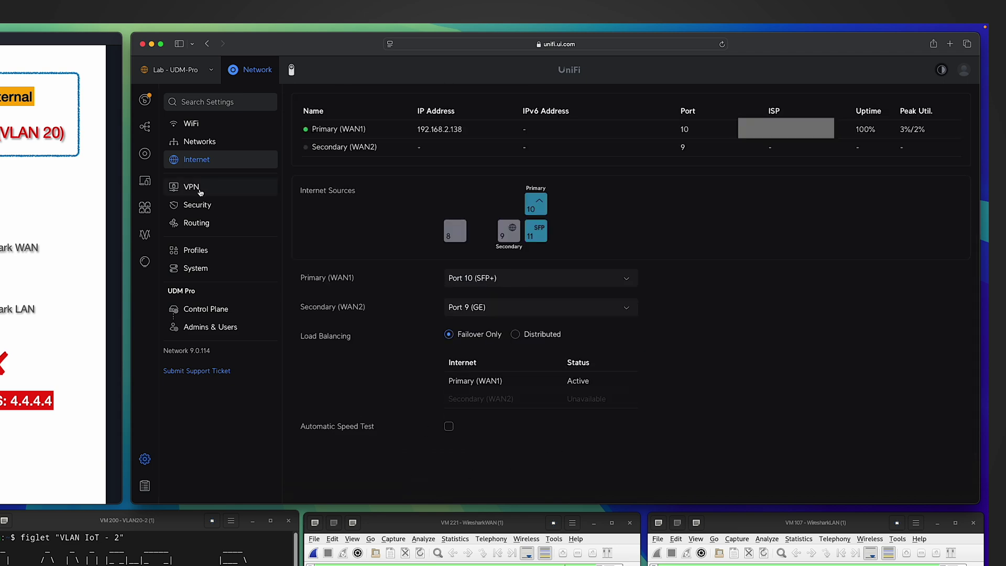
Add a firewall policy named "Block Inter-VLAN" that blocks any traffic from the Internal zone to the Internal zone
{"action": "left_click", "coordinate": [199, 214]}
{"action": "scroll", "coordinate": [558, 282], "scroll_direction": "down", "scroll_amount": 5}
{"action": "scroll", "coordinate": [559, 283], "scroll_direction": "down", "scroll_amount": 5}
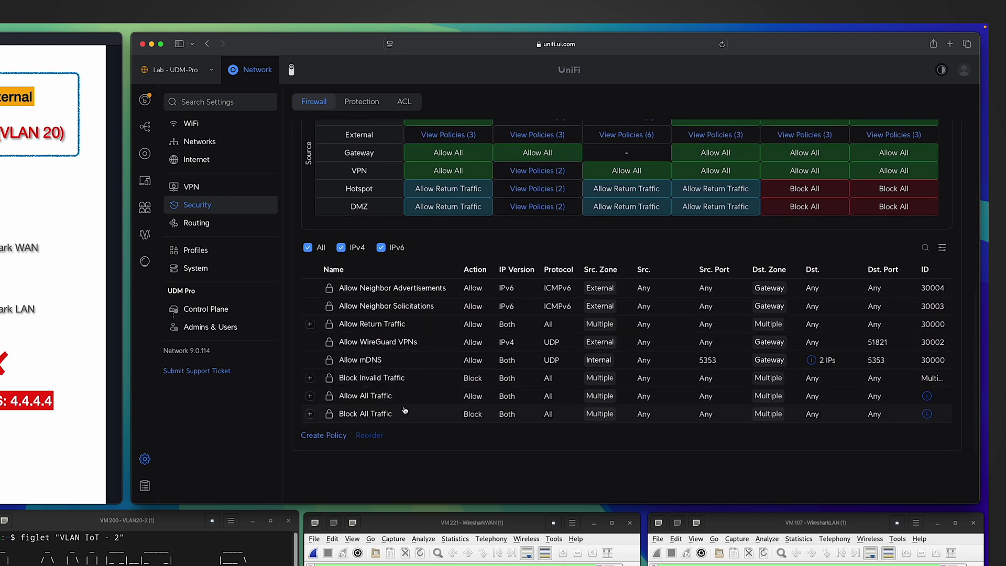
{"action": "scroll", "coordinate": [401, 412], "scroll_direction": "up", "scroll_amount": 5}
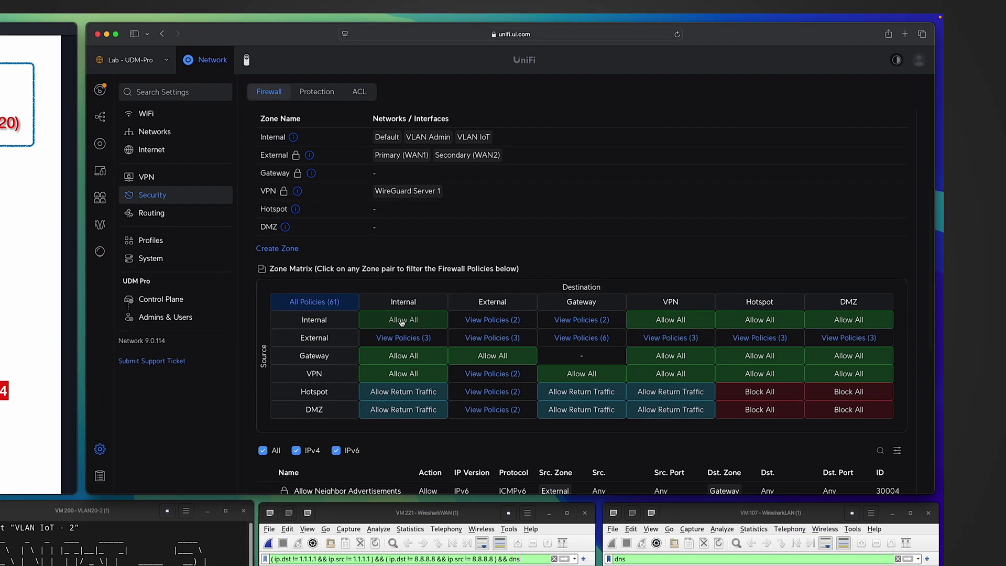
{"action": "left_click", "coordinate": [402, 322]}
{"action": "scroll", "coordinate": [414, 353], "scroll_direction": "down", "scroll_amount": 3}
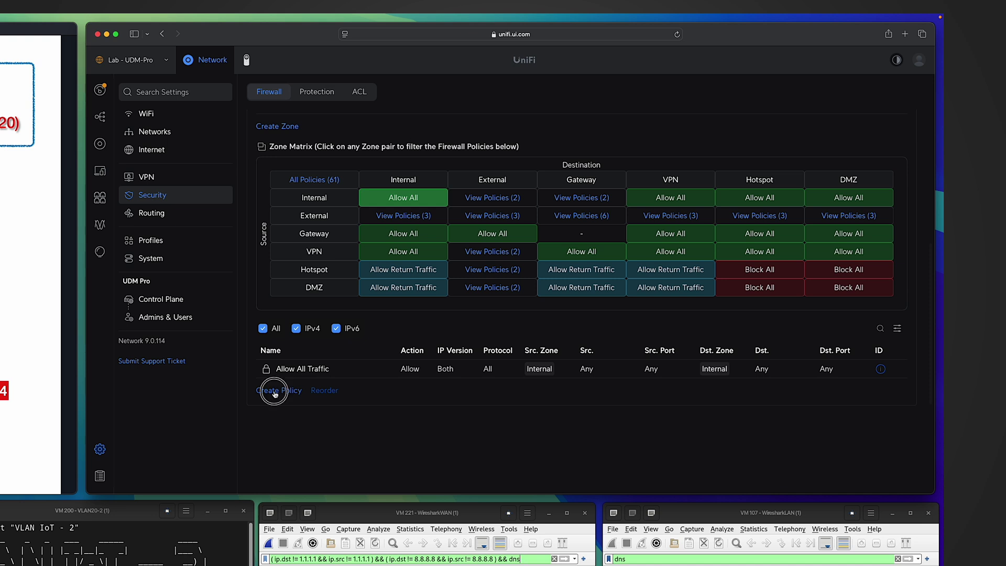
{"action": "left_click", "coordinate": [278, 390]}
{"action": "type", "text": "Block Inter-VLAN"}
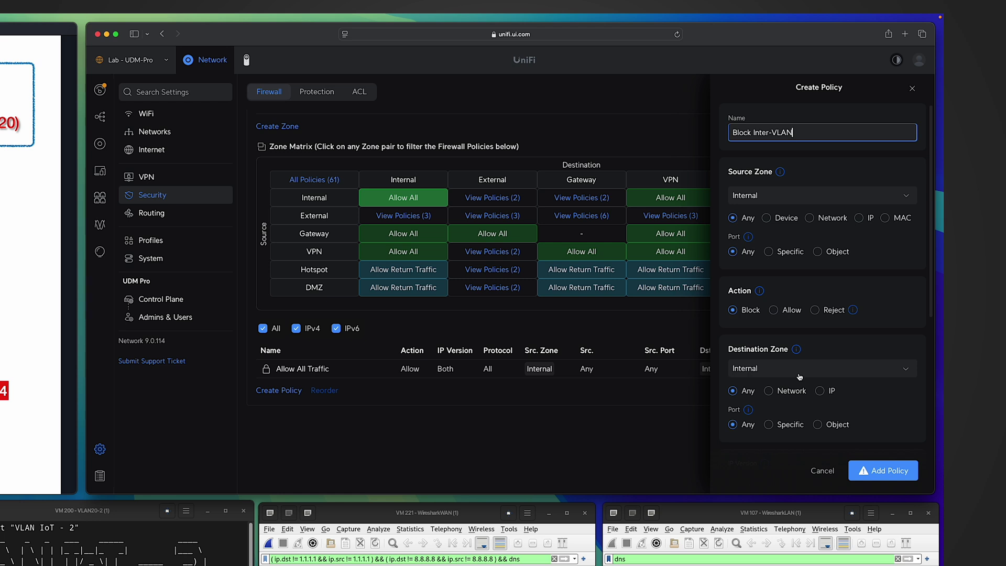
{"action": "scroll", "coordinate": [786, 346], "scroll_direction": "down", "scroll_amount": 2}
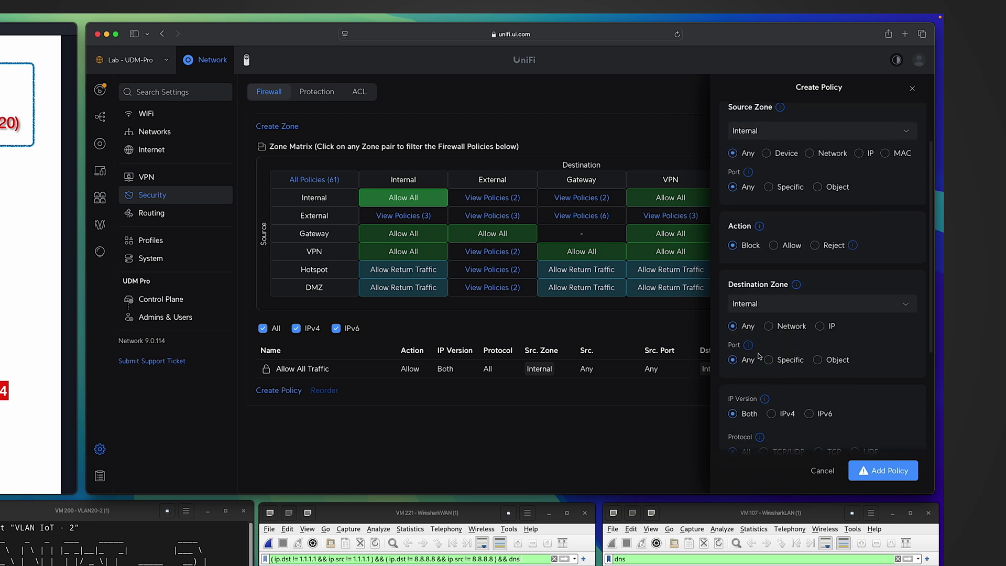
{"action": "left_click", "coordinate": [857, 458]}
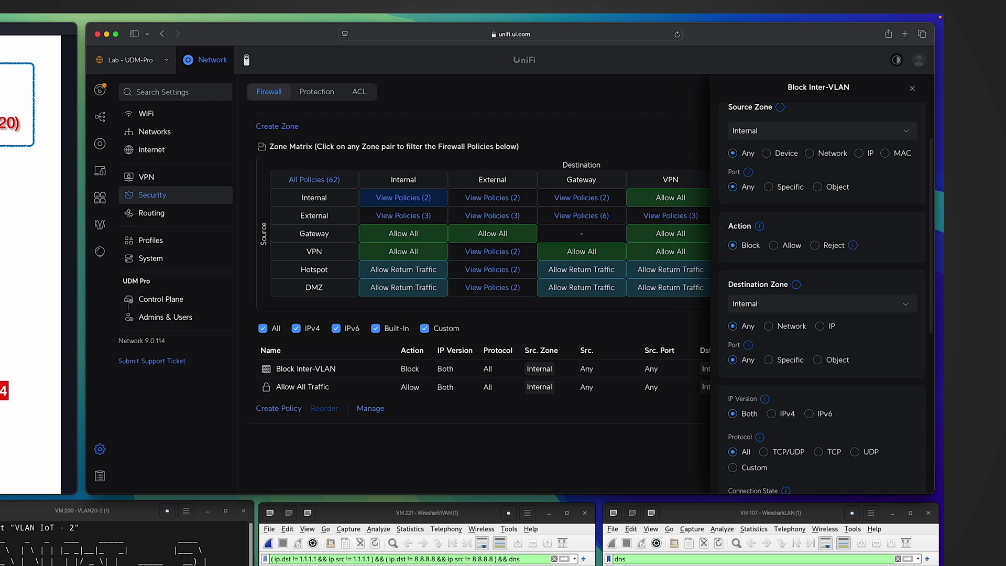
Start a new Internal-to-Internal firewall policy named "Allow Admin to IoT&Default" with VLAN Admin as its source network
{"action": "left_click", "coordinate": [279, 408]}
{"action": "type", "text": "Allow Admin to IoT&D"}
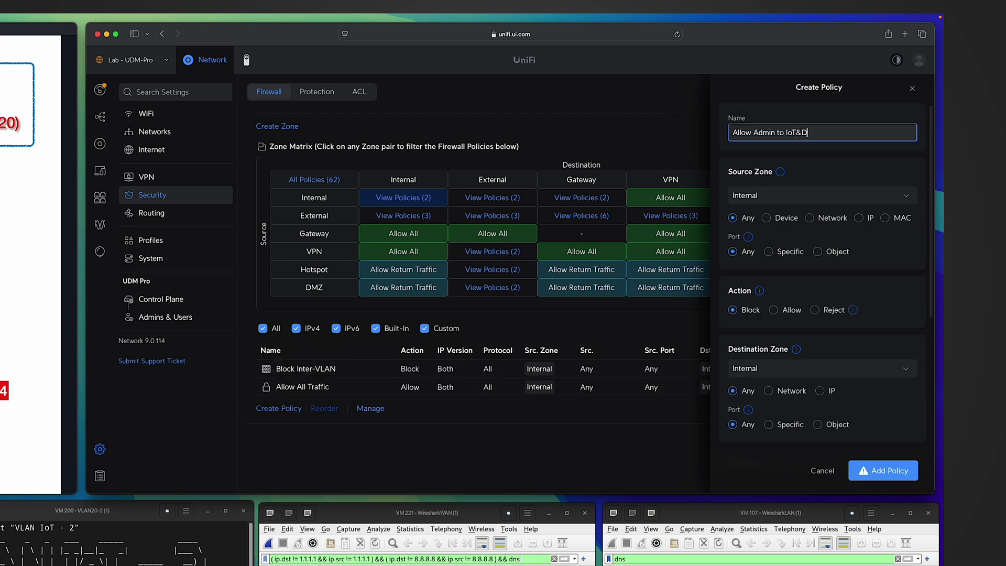
{"action": "type", "text": "efault"}
{"action": "left_click", "coordinate": [822, 220]}
{"action": "left_click", "coordinate": [746, 246]}
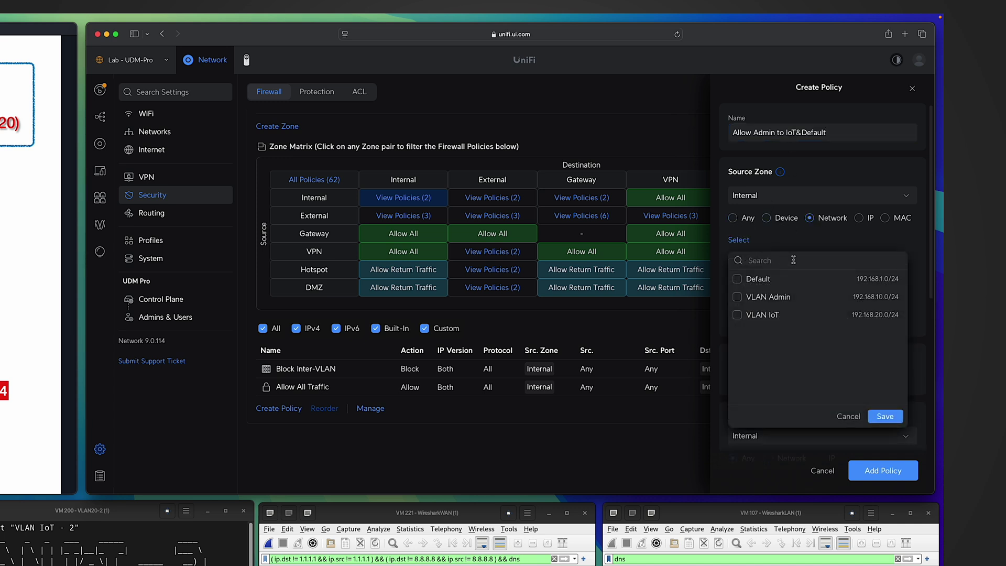
{"action": "left_click", "coordinate": [737, 297]}
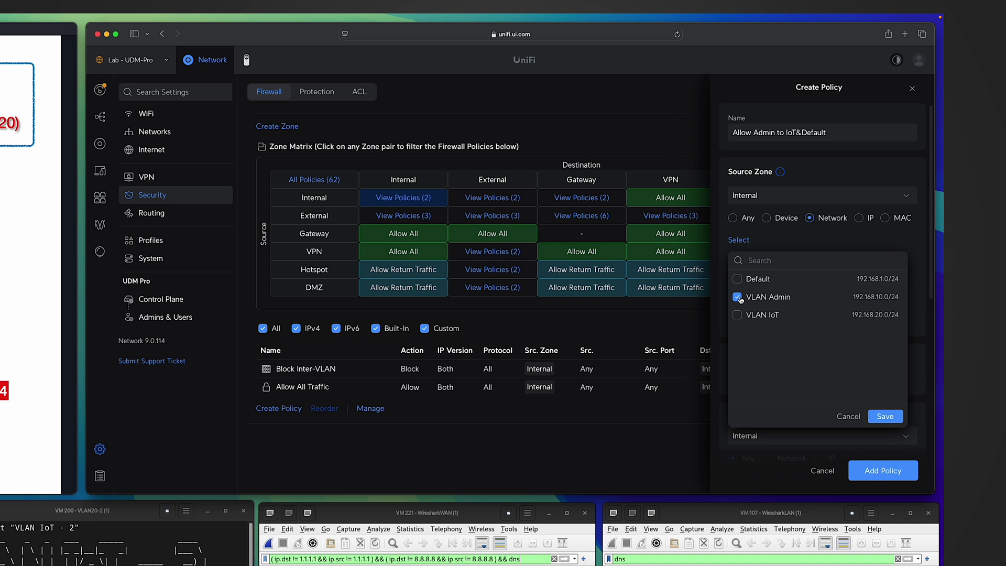
{"action": "left_click", "coordinate": [885, 415]}
{"action": "scroll", "coordinate": [817, 315], "scroll_direction": "down", "scroll_amount": 4}
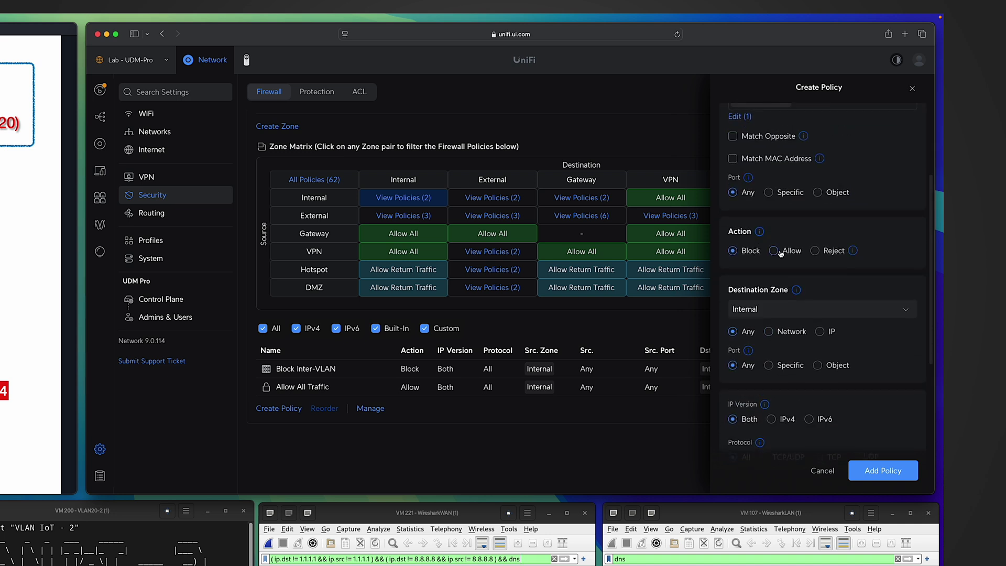
Set the policy's action to Allow with Default and VLAN IoT as destination networks, and add the policy
{"action": "left_click", "coordinate": [773, 251]}
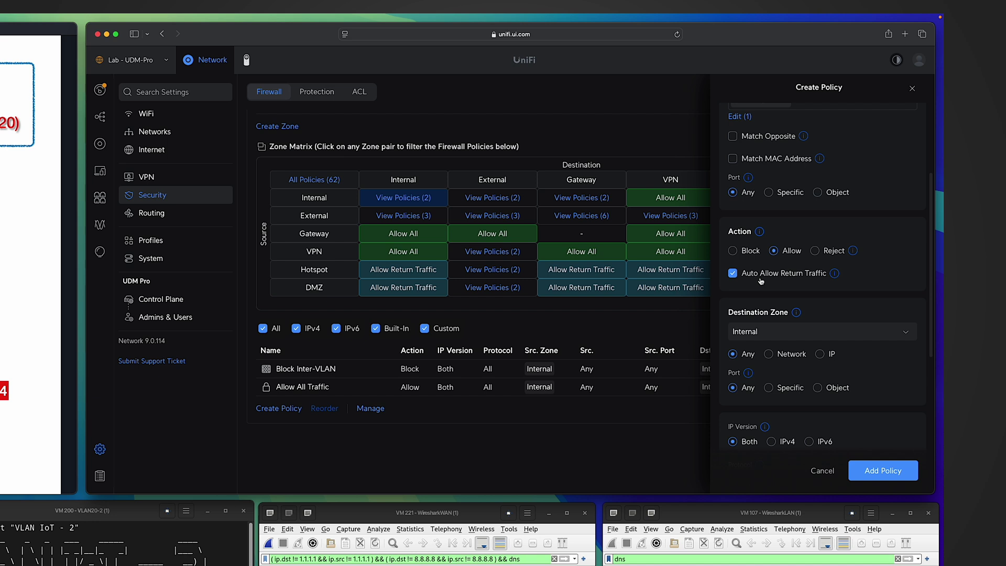
{"action": "scroll", "coordinate": [809, 285], "scroll_direction": "down", "scroll_amount": 3}
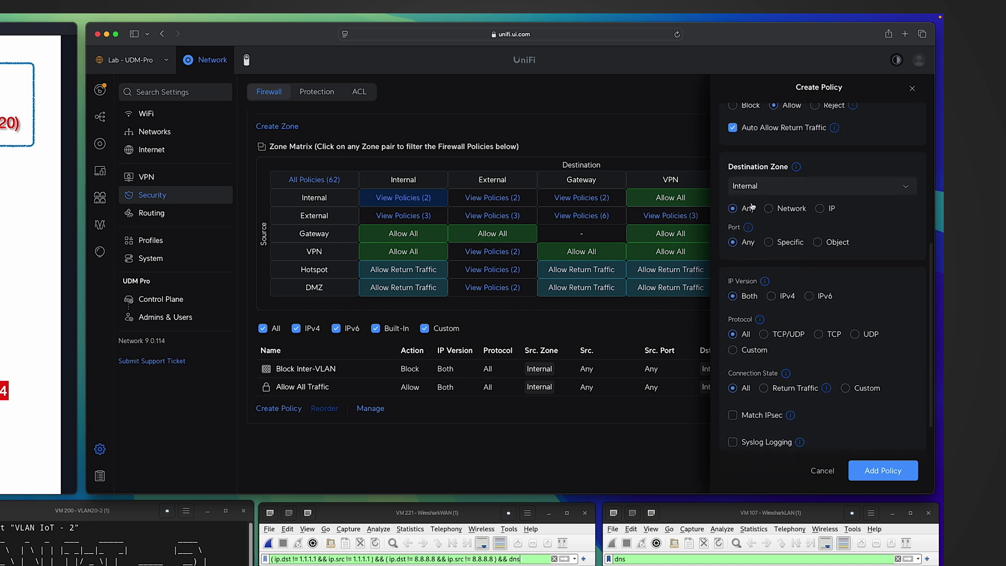
{"action": "left_click", "coordinate": [781, 208]}
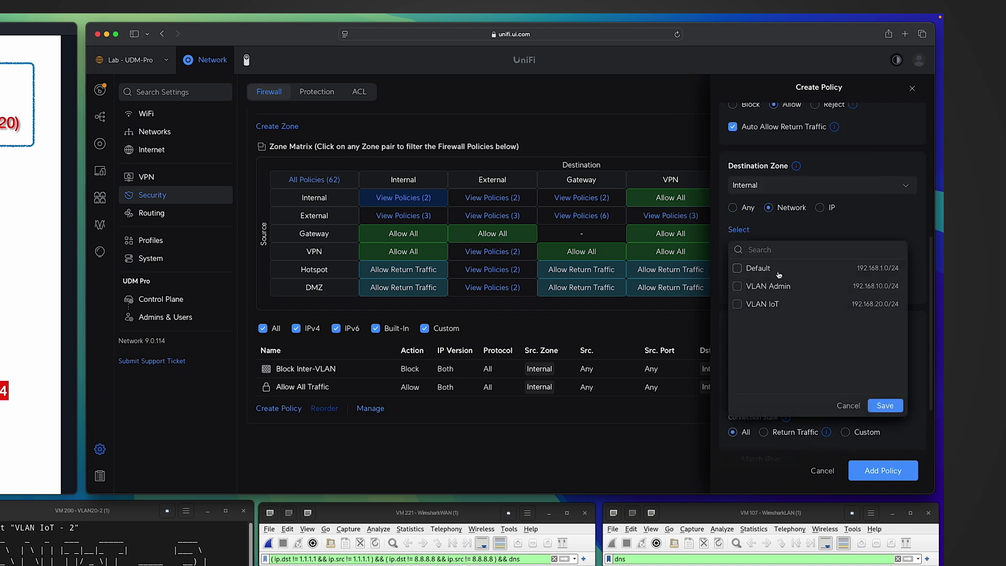
{"action": "left_click", "coordinate": [753, 269]}
{"action": "left_click", "coordinate": [759, 305]}
{"action": "left_click", "coordinate": [884, 405]}
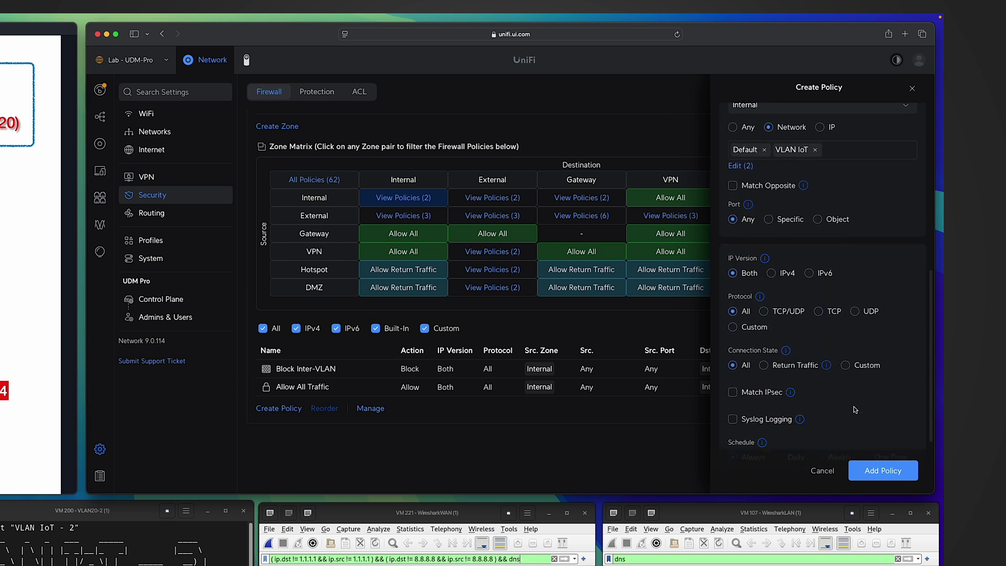
{"action": "left_click", "coordinate": [883, 469]}
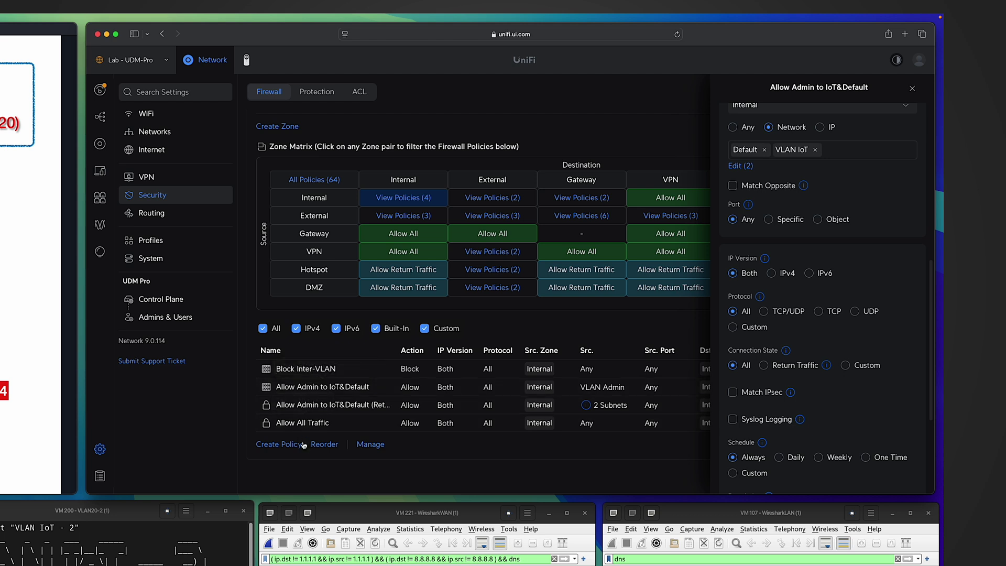
Reorder the firewall policies so Block Inter-VLAN sits below the Allow Admin to IoT&Default policies, and save the order
{"action": "left_click", "coordinate": [323, 444]}
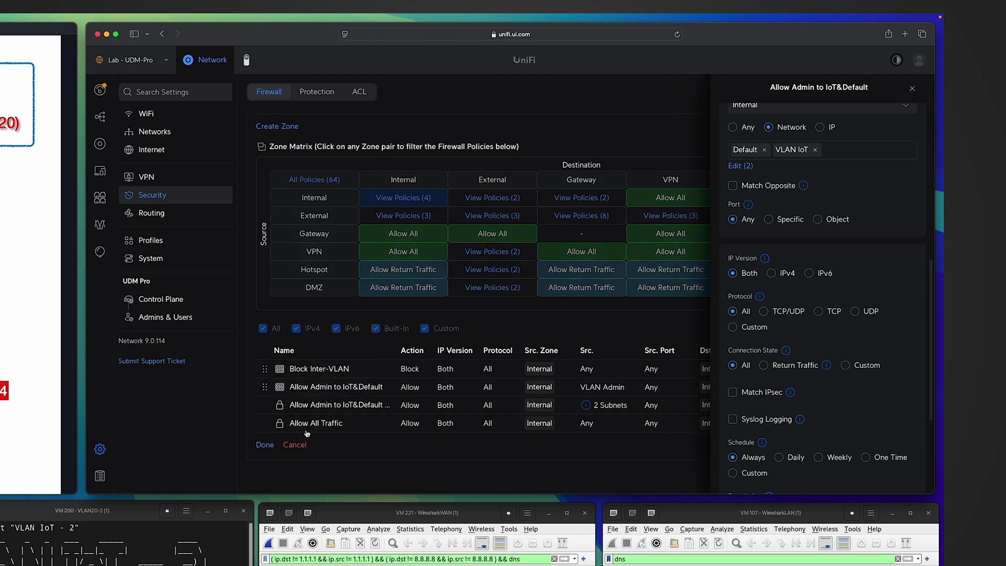
{"action": "left_click_drag", "start_coordinate": [266, 369], "coordinate": [267, 413]}
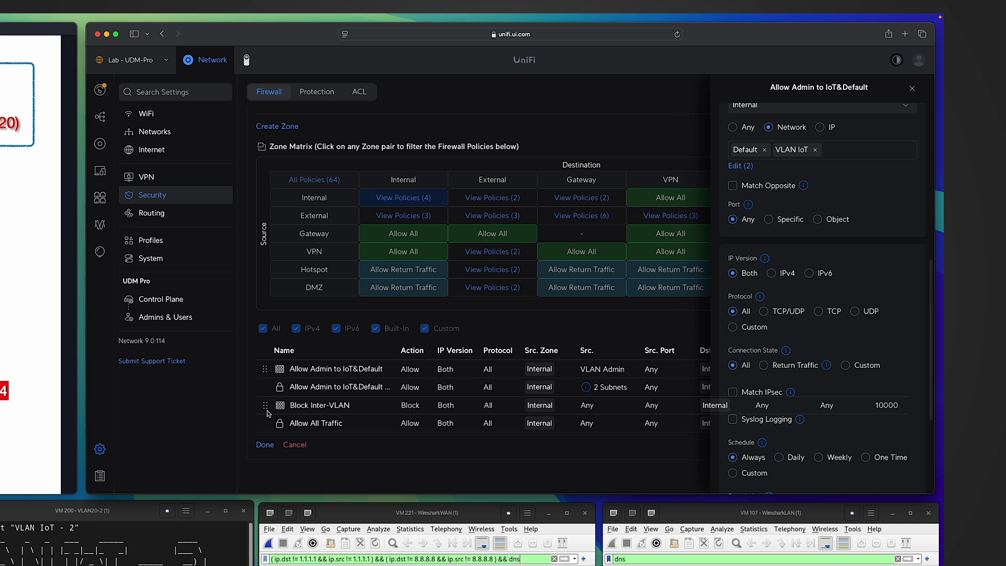
{"action": "left_click", "coordinate": [264, 444]}
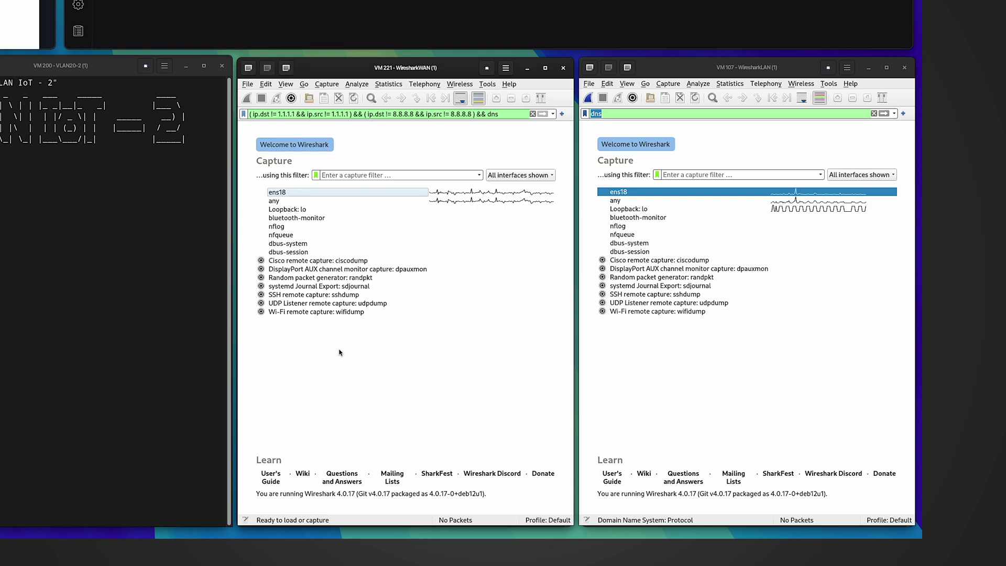
Switch to Wireshark, start live captures on ens18 in both the WAN and LAN instances, and restart the WAN capture
{"action": "double_click", "coordinate": [296, 191]}
{"action": "double_click", "coordinate": [626, 192]}
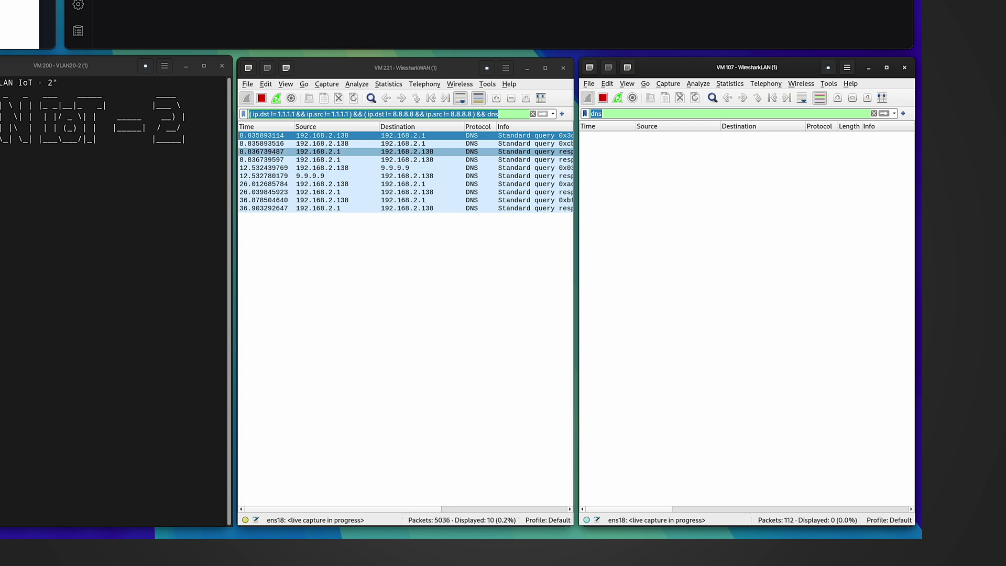
{"action": "left_click", "coordinate": [426, 265]}
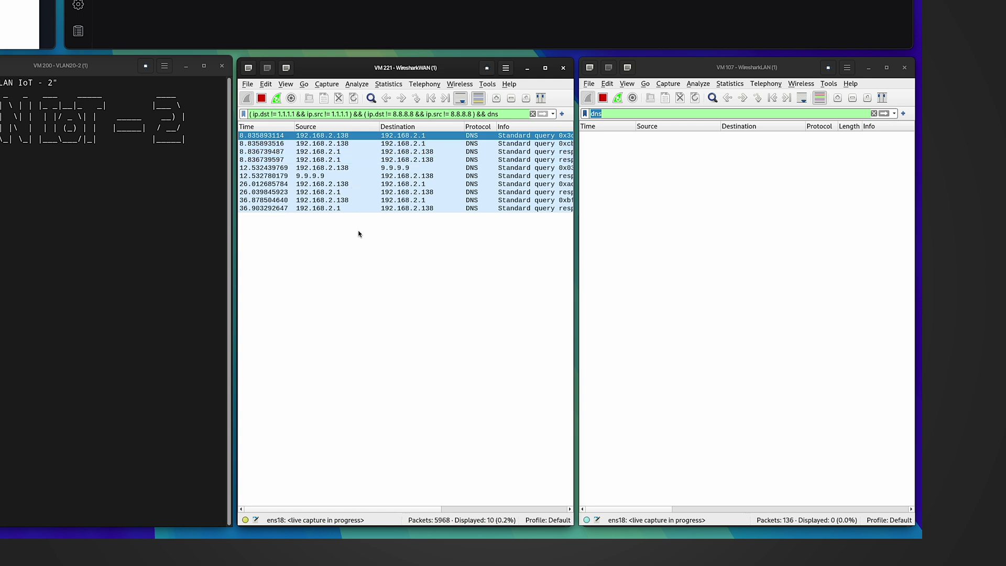
{"action": "left_click", "coordinate": [277, 97]}
{"action": "left_click", "coordinate": [301, 153]}
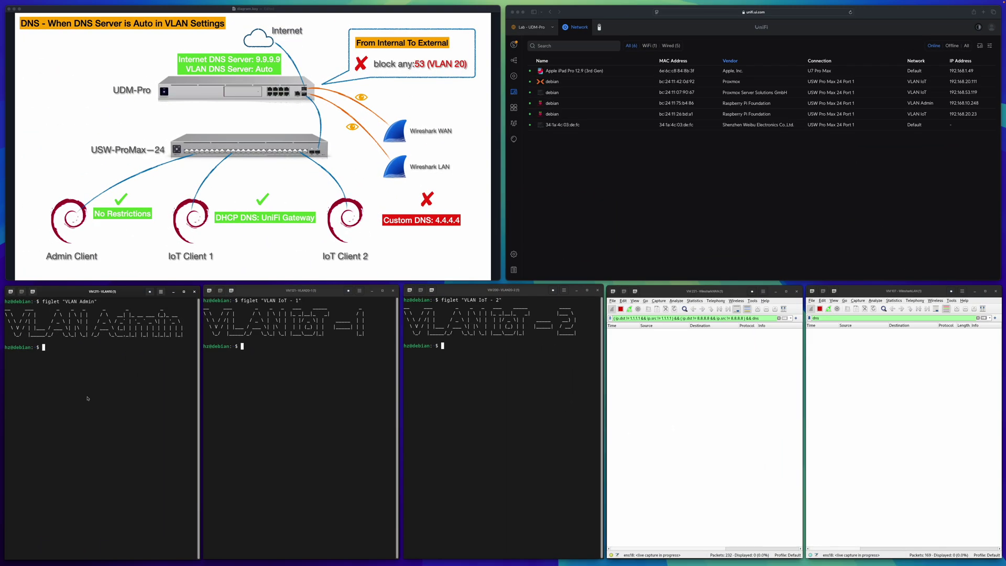
Run dig x.com in the VLAN Admin client's terminal
{"action": "type", "text": "dig x.com"}
{"action": "key", "text": "Return"}
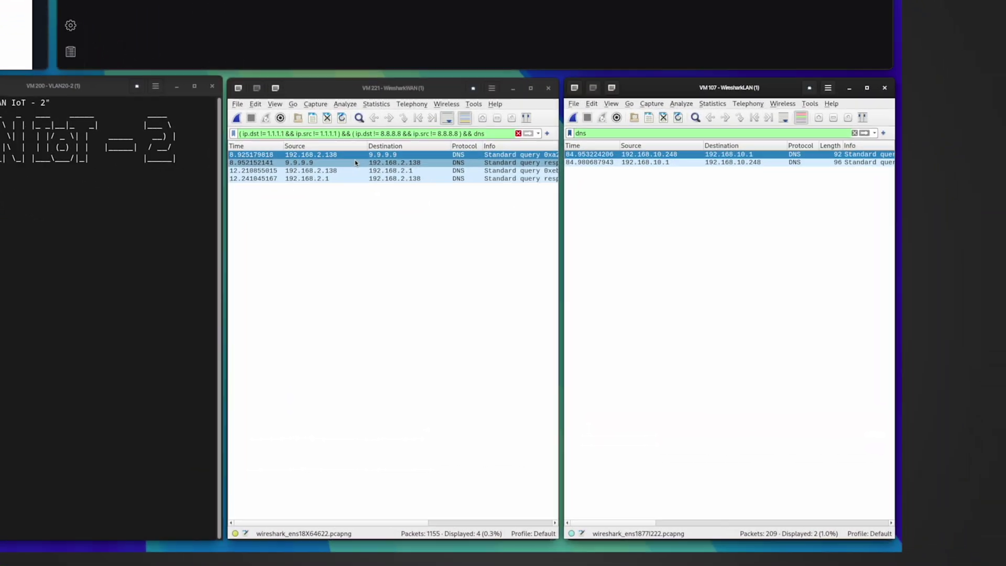
Examine the source and destination addresses of the DNS queries and responses captured in the WAN and LAN Wireshark windows
{"action": "left_click", "coordinate": [356, 162]}
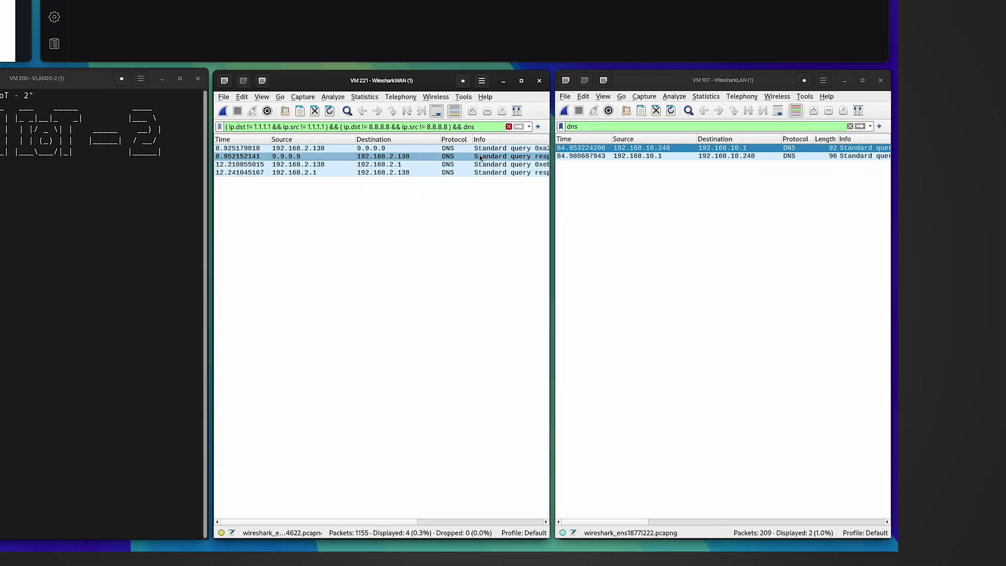
{"action": "left_click", "coordinate": [632, 151]}
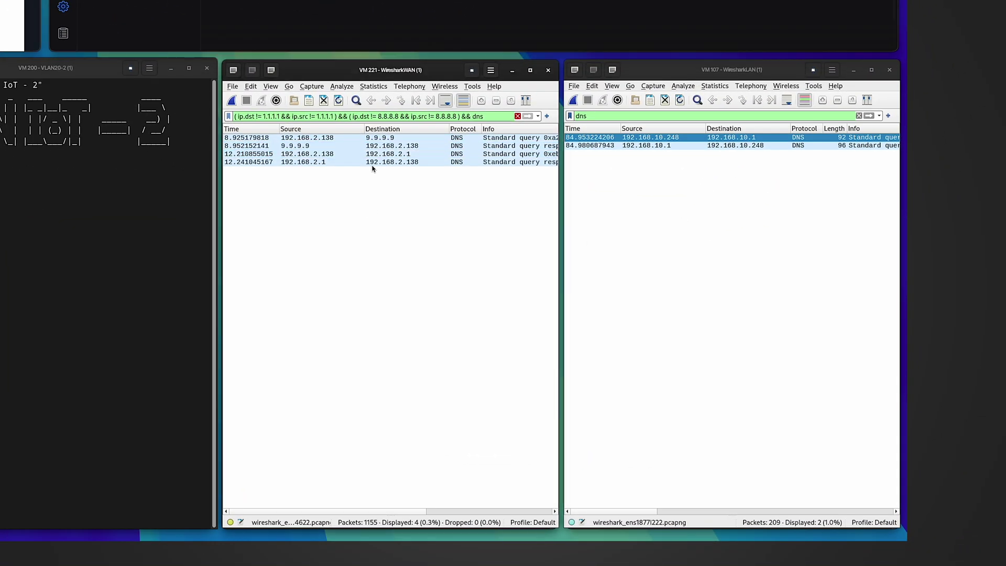
{"action": "left_click", "coordinate": [370, 138]}
{"action": "left_click", "coordinate": [370, 137]}
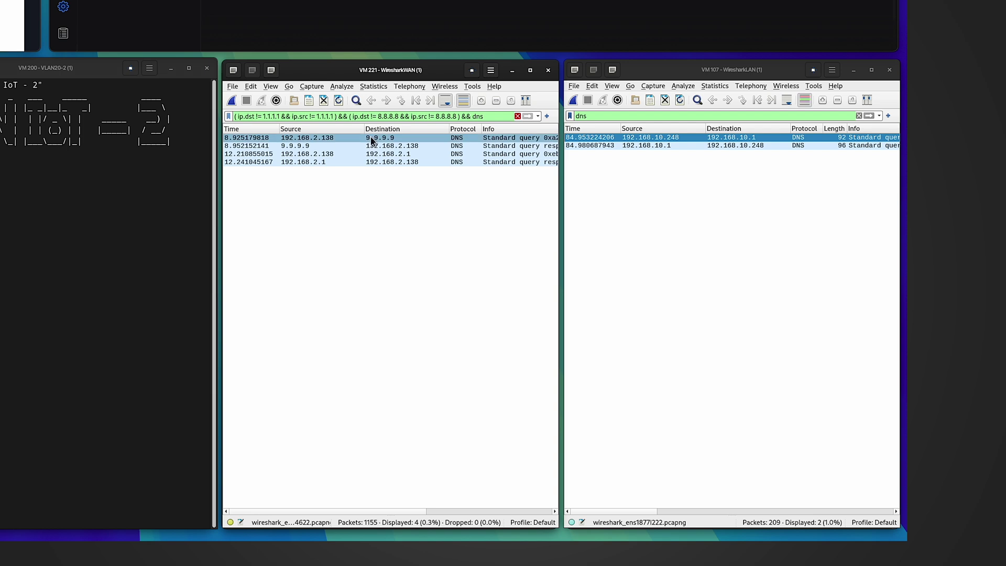
{"action": "left_click", "coordinate": [471, 148]}
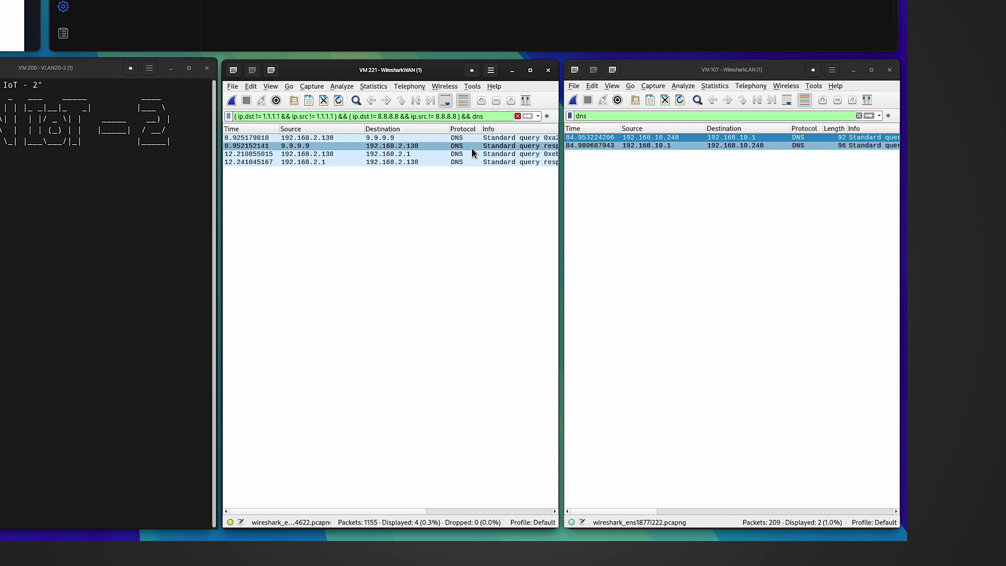
{"action": "left_click", "coordinate": [391, 137]}
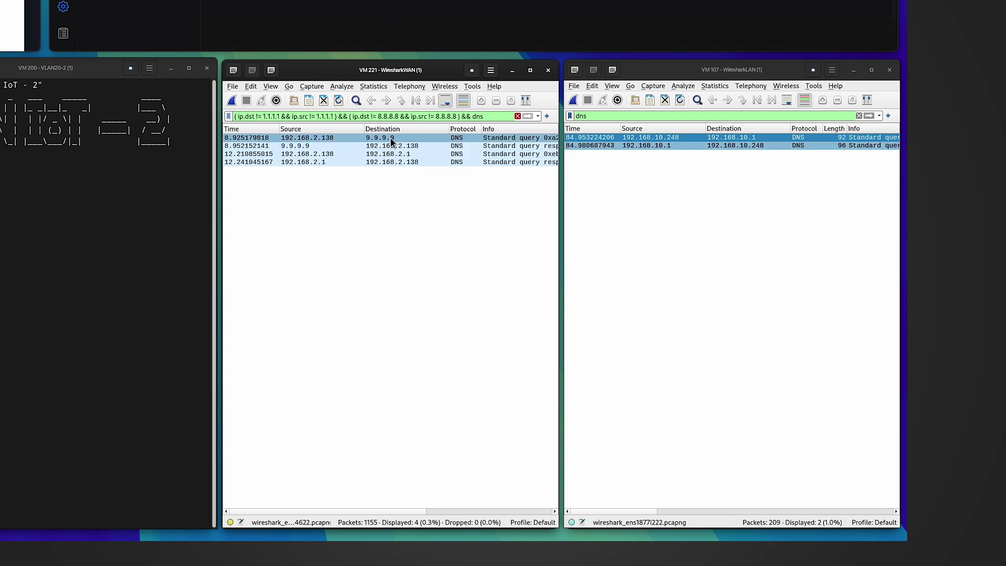
{"action": "left_click", "coordinate": [392, 141], "text": "ctrl"}
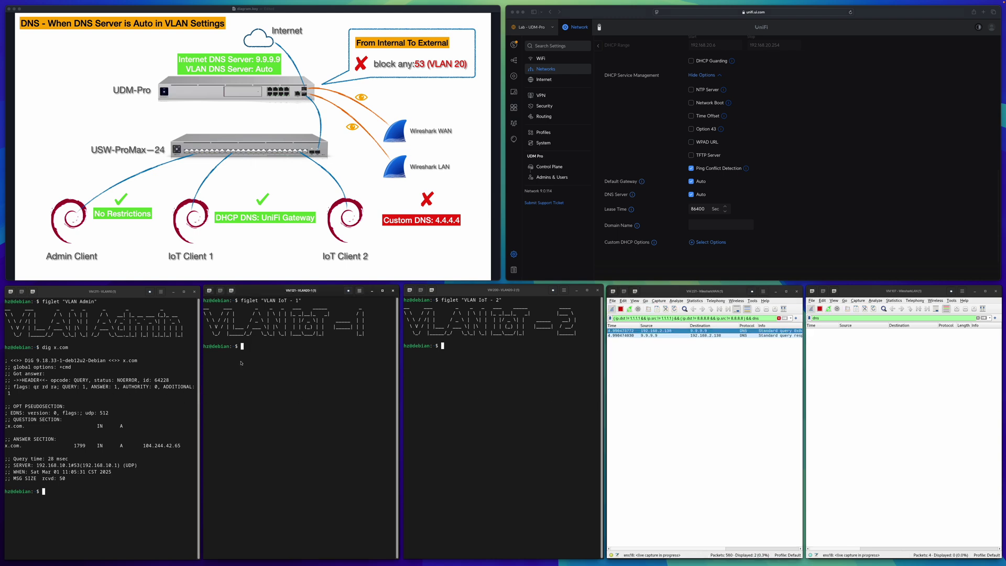
Run dig abc.com in the VLAN IoT - 1 client's terminal, and stop the WAN and LAN Wireshark captures
{"action": "type", "text": "dig abc.com"}
{"action": "key", "text": "Return"}
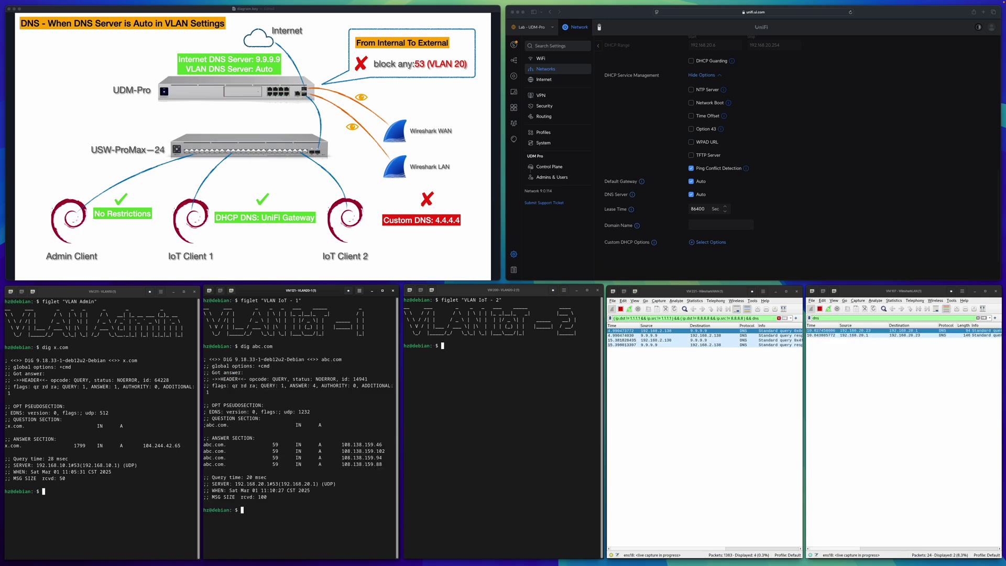
{"action": "left_click", "coordinate": [621, 310]}
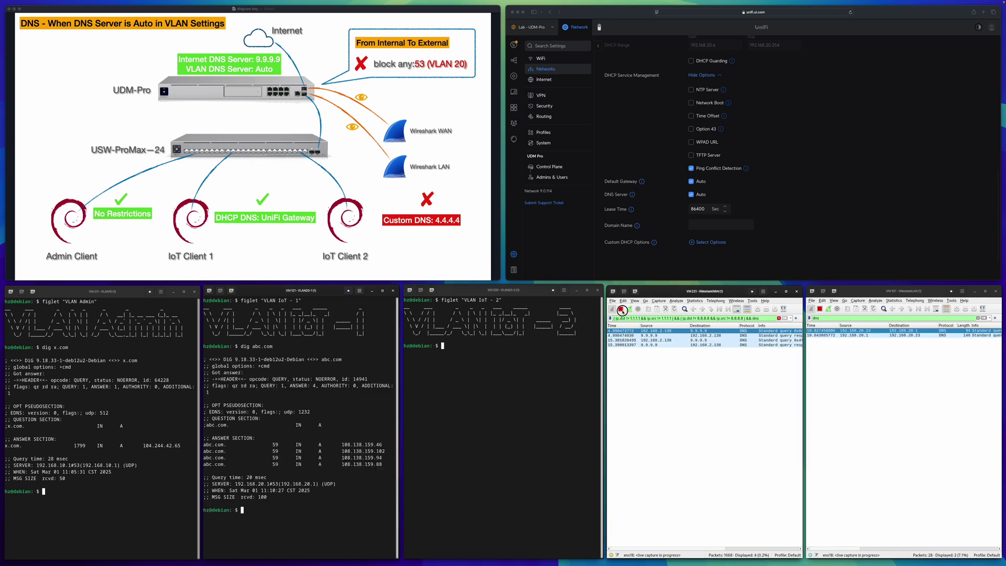
{"action": "left_click", "coordinate": [819, 309]}
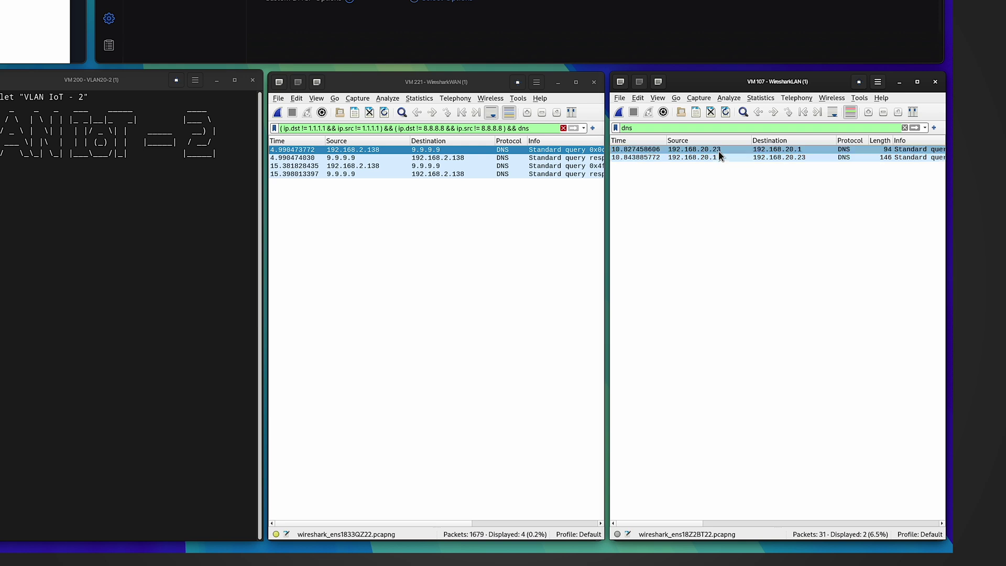
Examine the source and destination addresses of the captured abc.com DNS packets in the LAN and WAN Wireshark windows
{"action": "left_click", "coordinate": [785, 150]}
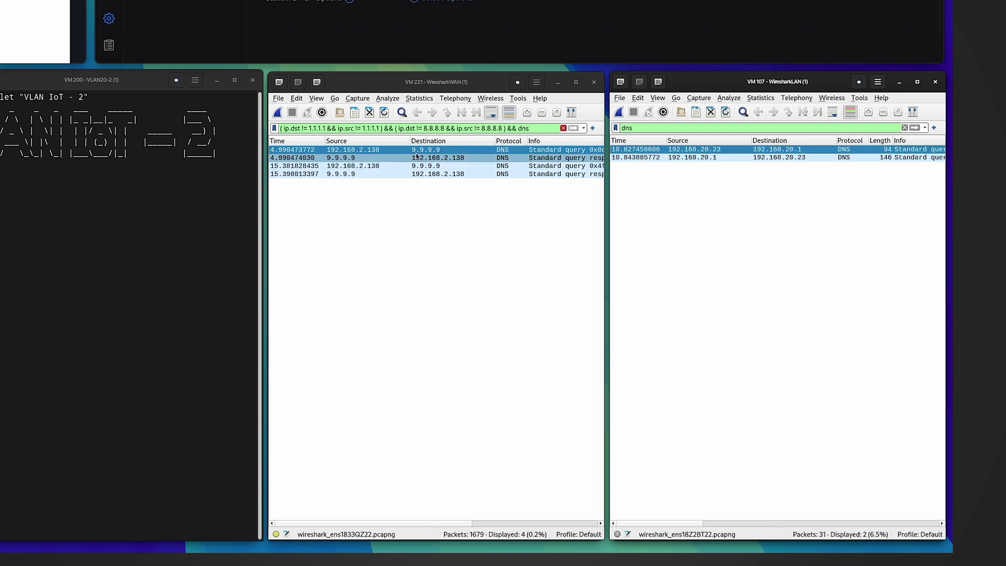
{"action": "left_click", "coordinate": [380, 168]}
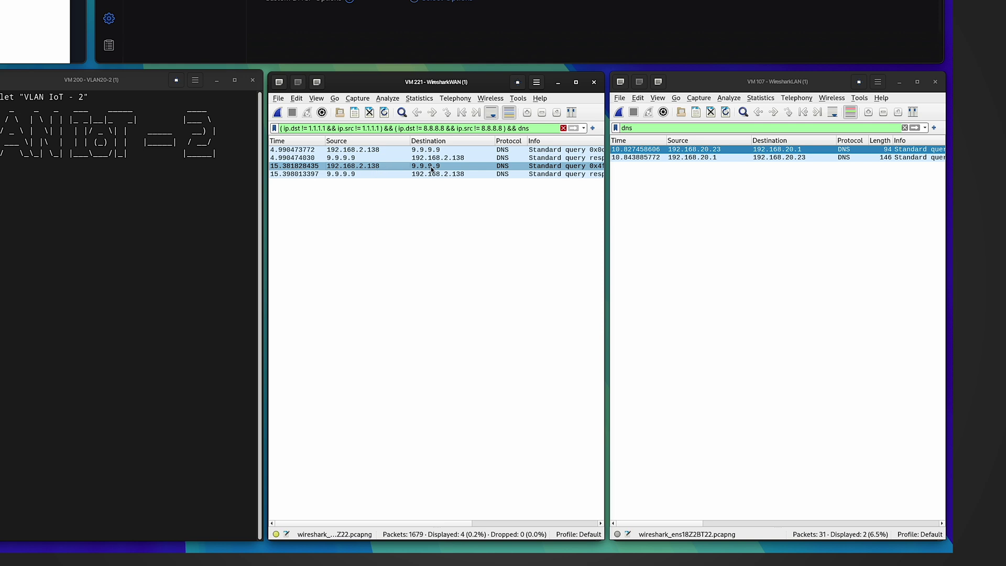
{"action": "left_click", "coordinate": [453, 262]}
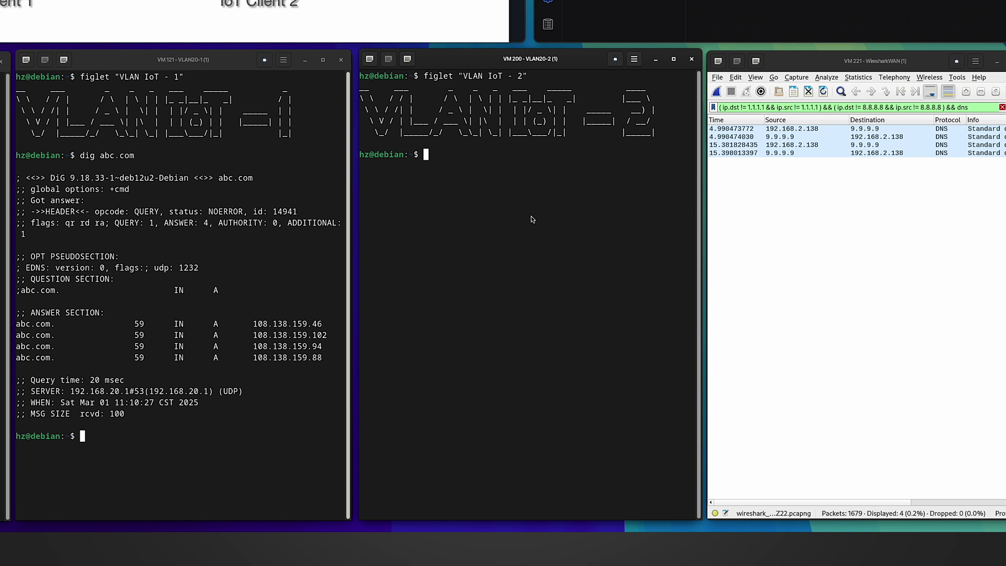
On the VLAN IoT - 2 client, disable automatic DNS in the wired connection's IPv4 settings, set DNS to 4.4.4.4, and apply
{"action": "key", "text": "super"}
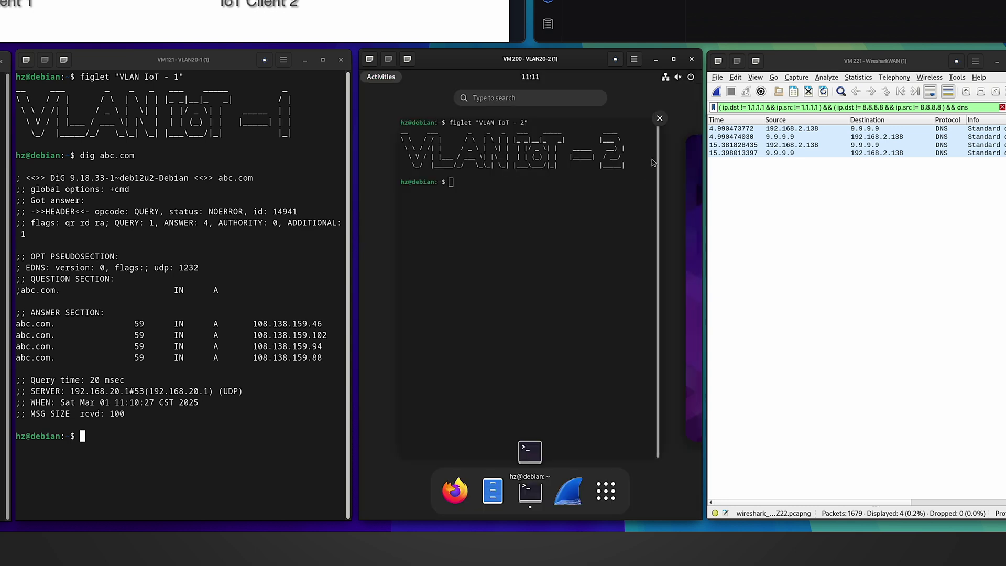
{"action": "left_click", "coordinate": [677, 77]}
{"action": "left_click", "coordinate": [599, 148]}
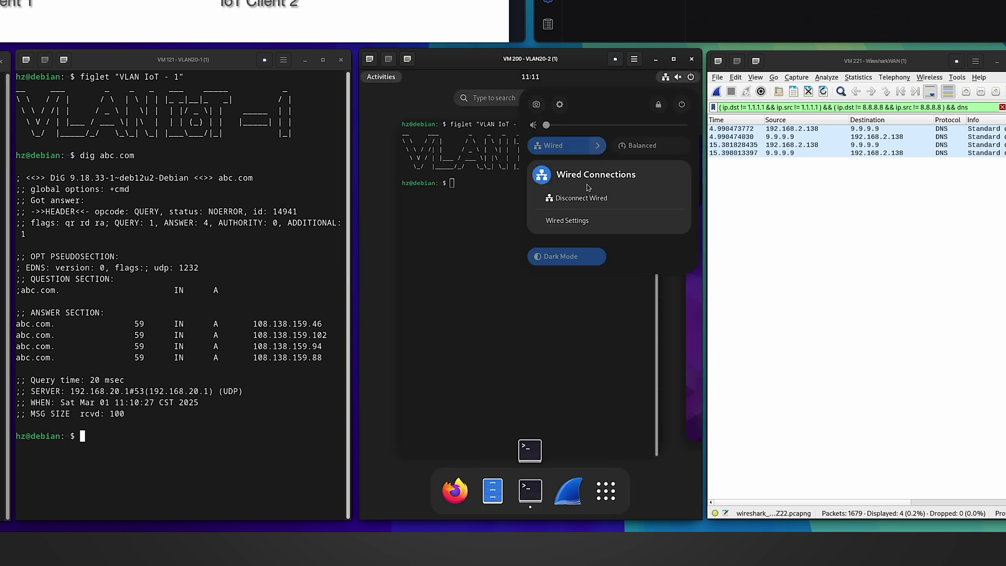
{"action": "left_click", "coordinate": [571, 220]}
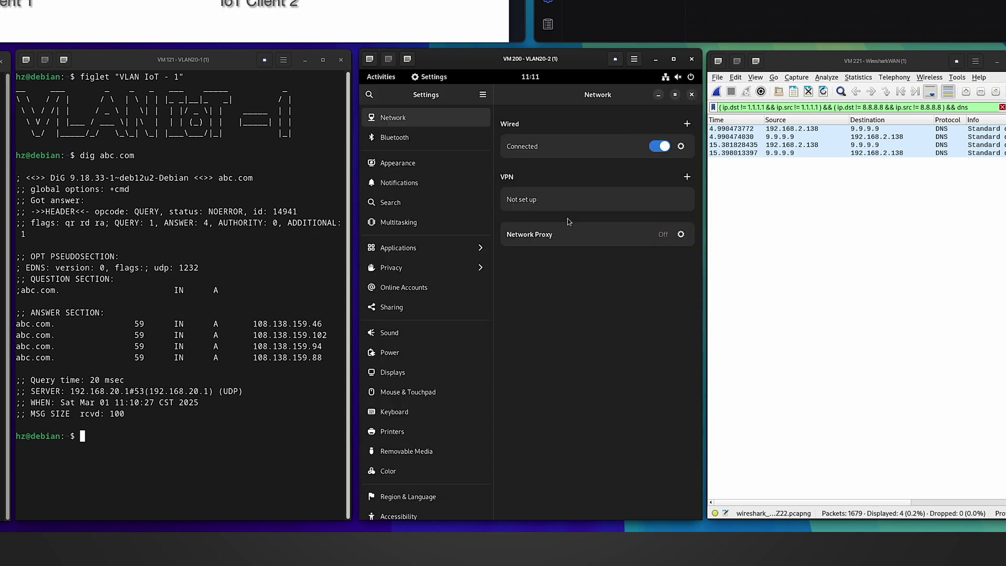
{"action": "left_click", "coordinate": [475, 197]}
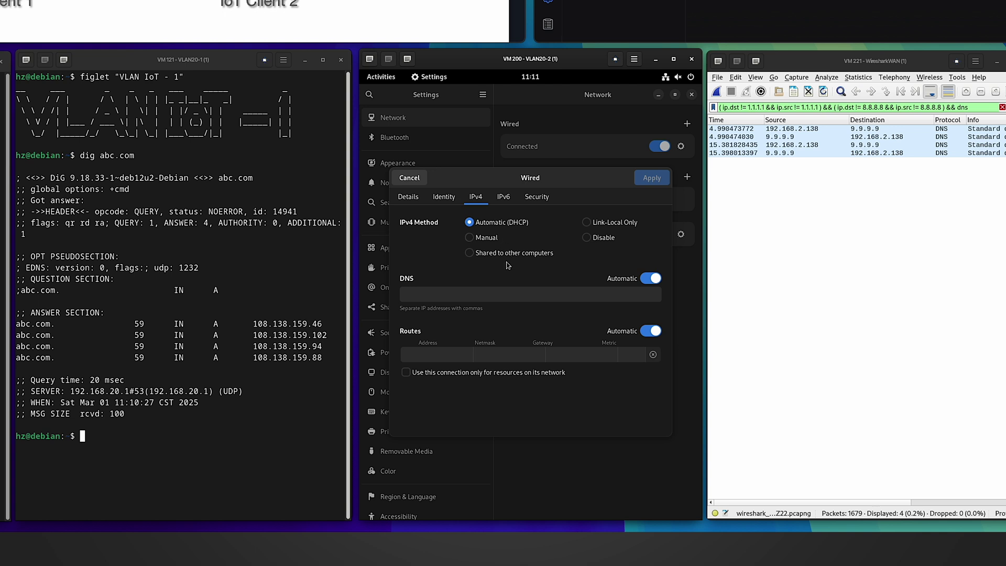
{"action": "left_click", "coordinate": [447, 295]}
{"action": "left_click", "coordinate": [647, 279]}
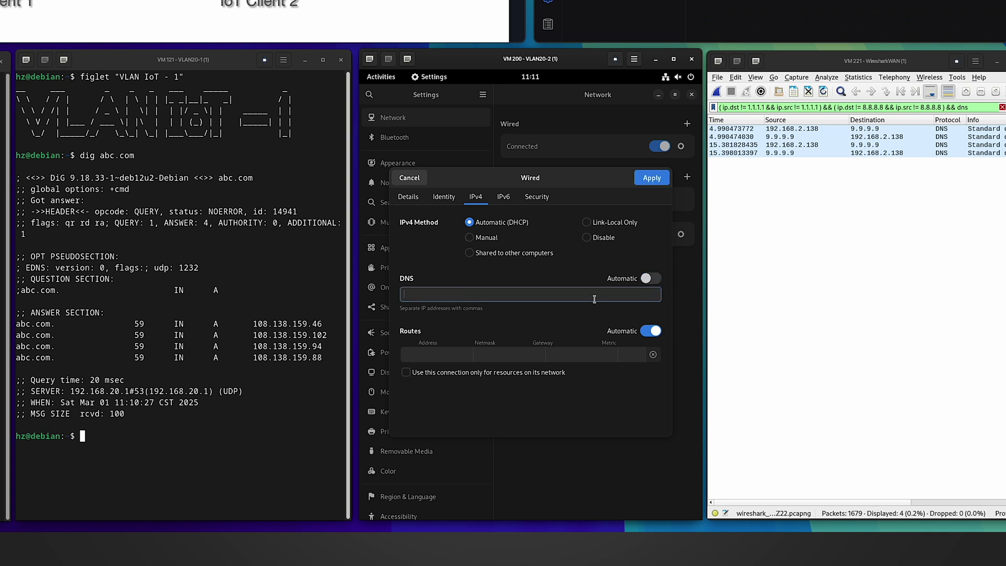
{"action": "left_click", "coordinate": [439, 295]}
{"action": "type", "text": "4.4."}
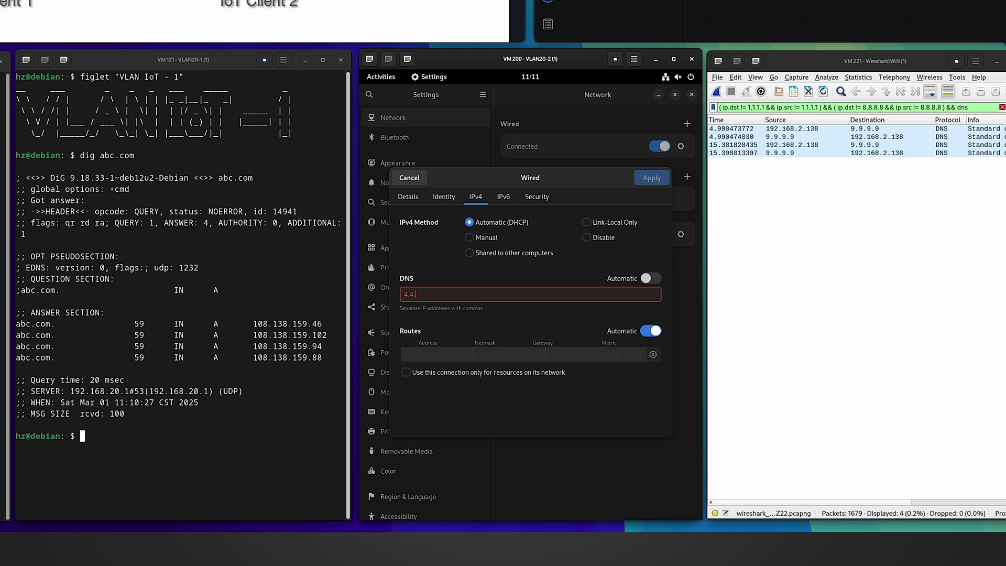
{"action": "type", "text": "4.4"}
{"action": "left_click", "coordinate": [652, 177]}
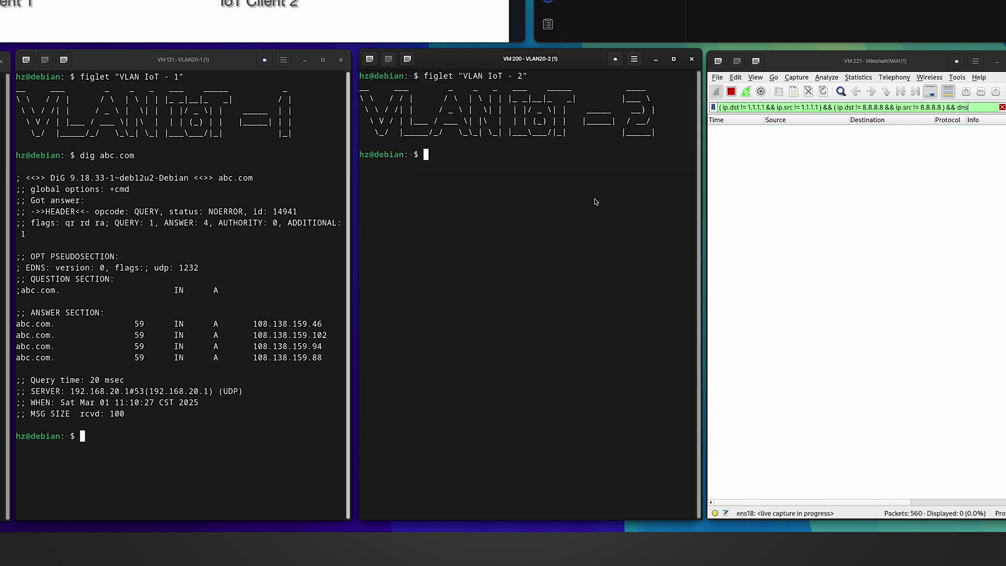
Turn the VLAN IoT - 2 client's wired connection off and on again, and return to its terminal
{"action": "key", "text": "super"}
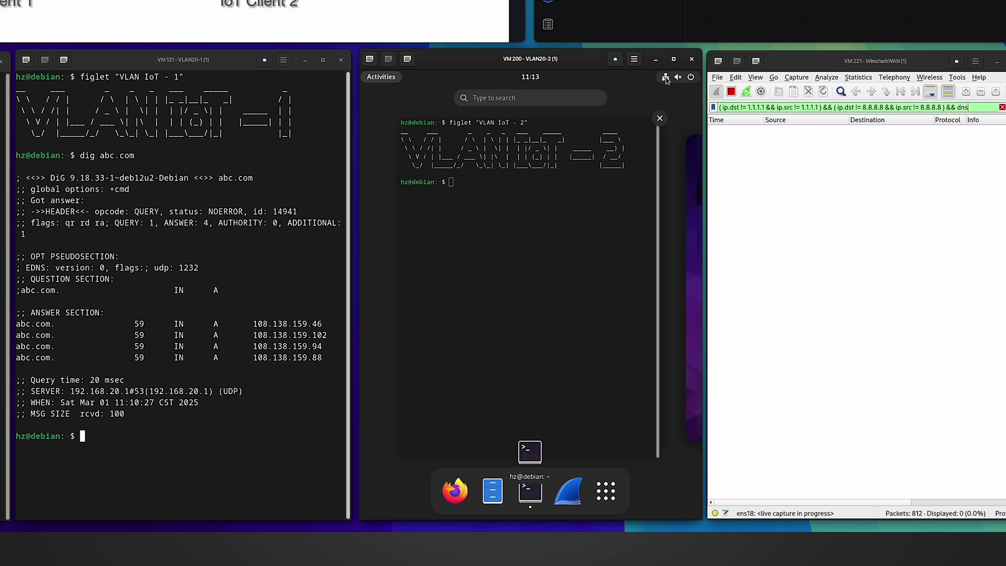
{"action": "left_click", "coordinate": [677, 78]}
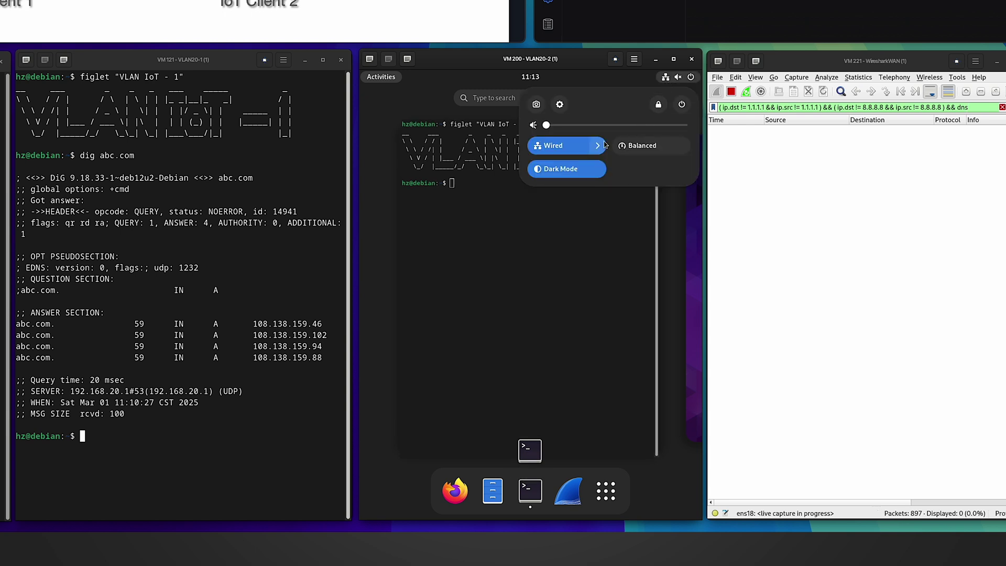
{"action": "left_click", "coordinate": [561, 150]}
{"action": "left_click", "coordinate": [561, 149]}
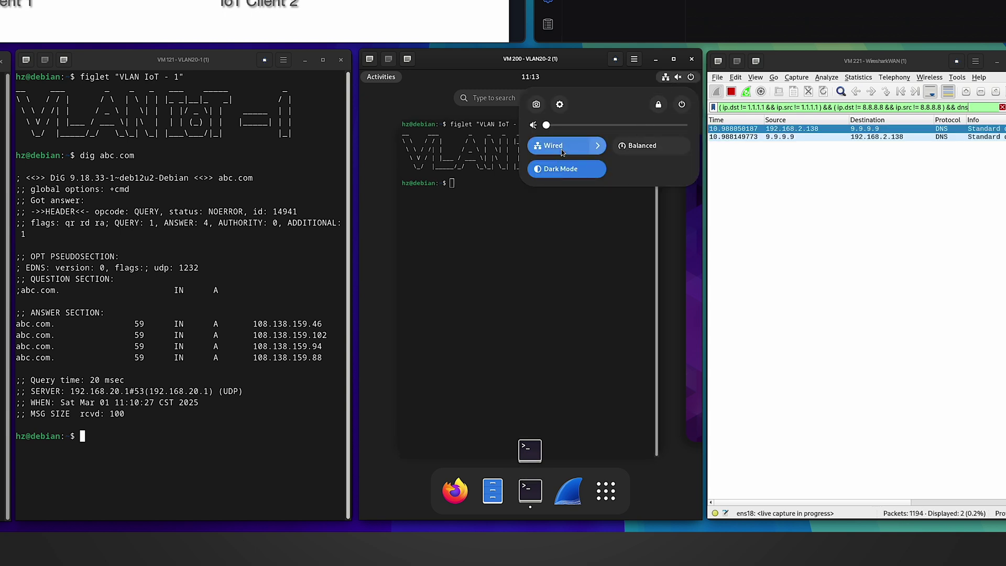
{"action": "left_click", "coordinate": [555, 250]}
{"action": "left_click", "coordinate": [554, 247]}
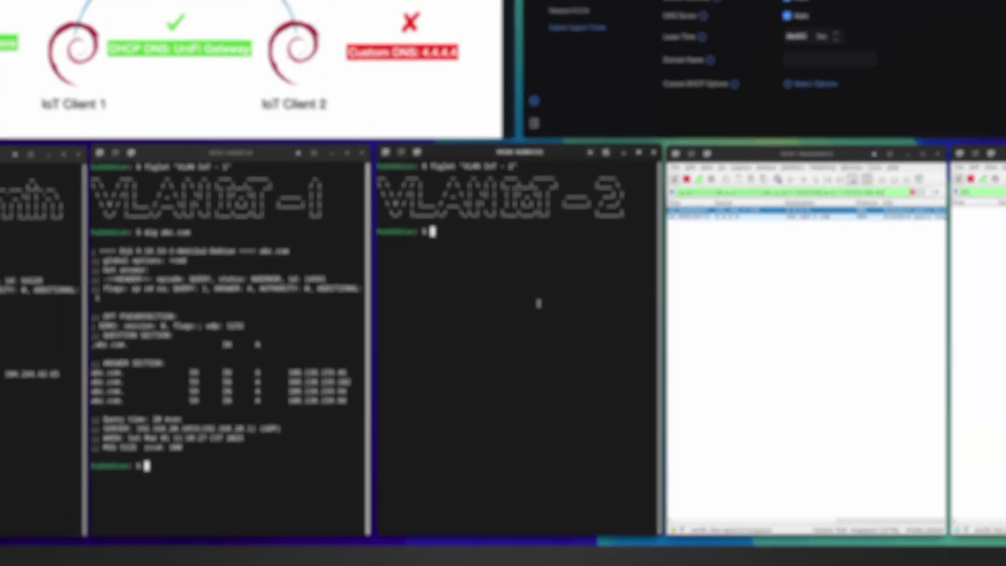
Run dig x.com in the VLAN IoT - 2 client's terminal, and stop the WAN and LAN captures to inspect the DNS packets
{"action": "type", "text": "dig x.com"}
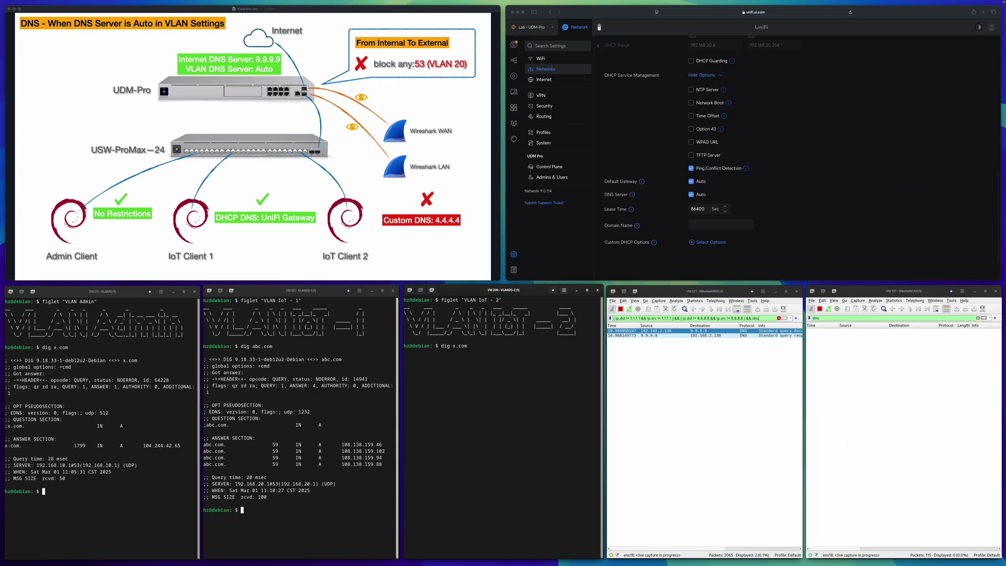
{"action": "key", "text": "Return"}
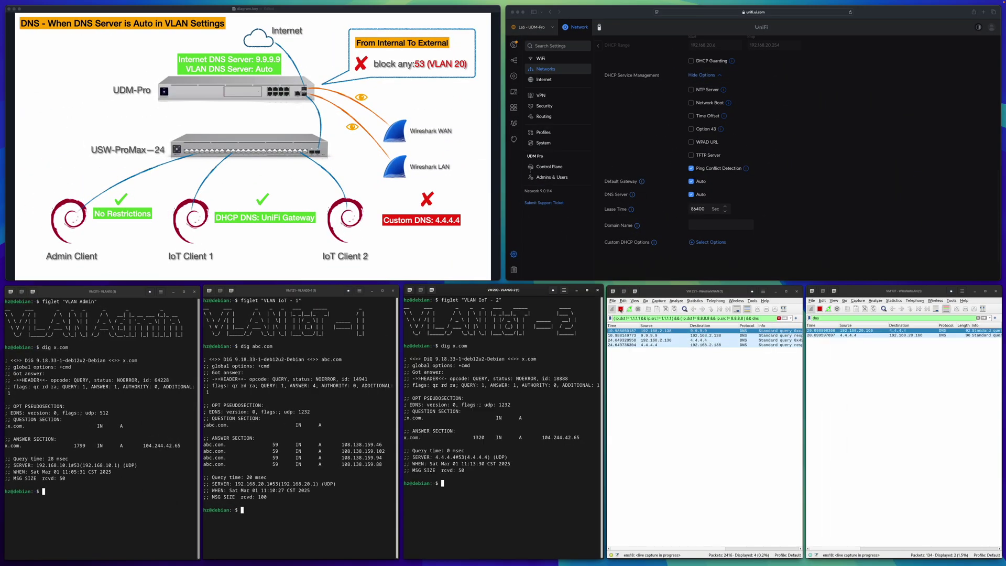
{"action": "left_click", "coordinate": [726, 313]}
{"action": "left_click", "coordinate": [819, 308]}
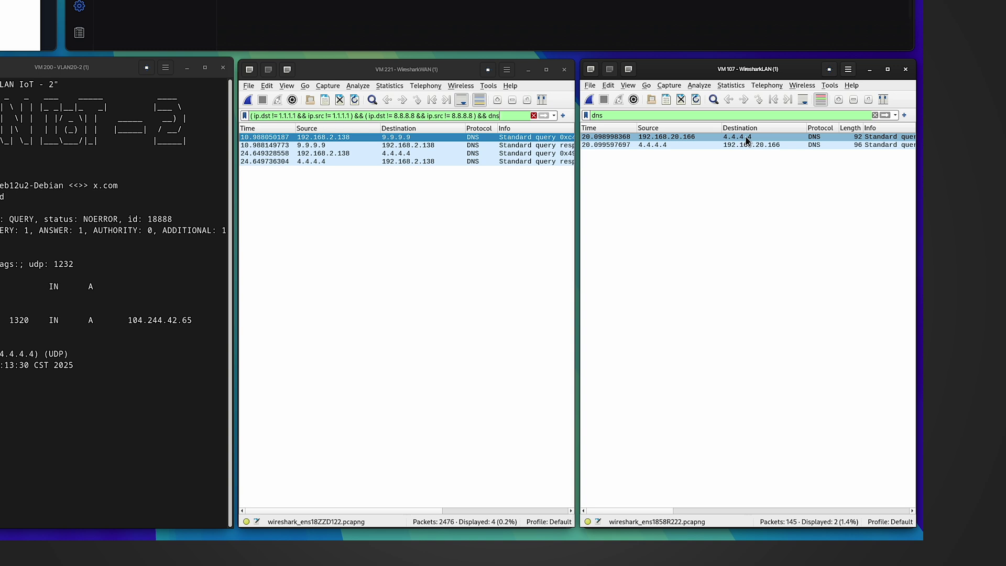
{"action": "left_click", "coordinate": [395, 155]}
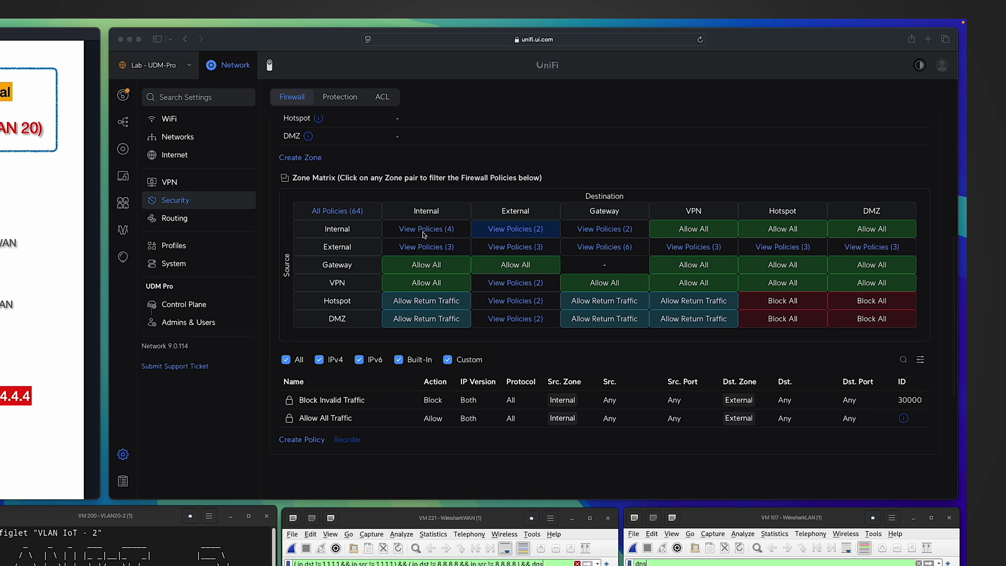
Switch to UniFi Network and start an Internal-to-External firewall policy named Block IoT Custom DNS
{"action": "left_click", "coordinate": [514, 233]}
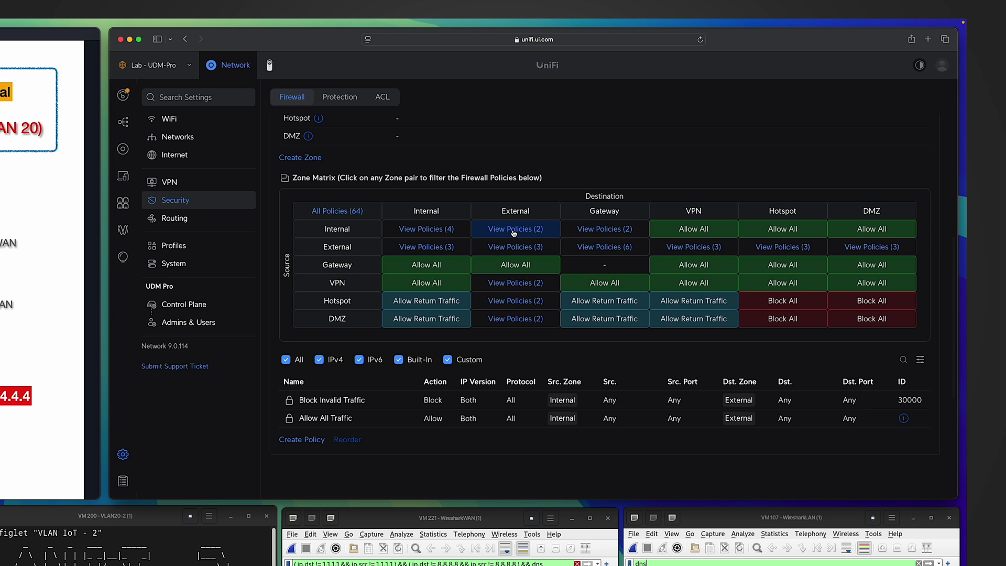
{"action": "left_click", "coordinate": [298, 439]}
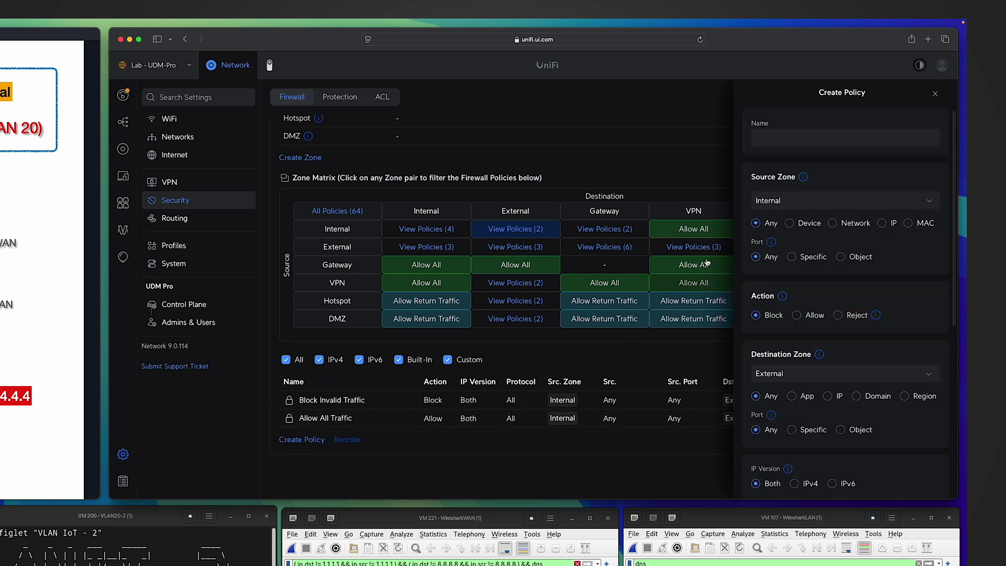
{"action": "left_click", "coordinate": [778, 151]}
{"action": "type", "text": "Block IoT Custom DNS"}
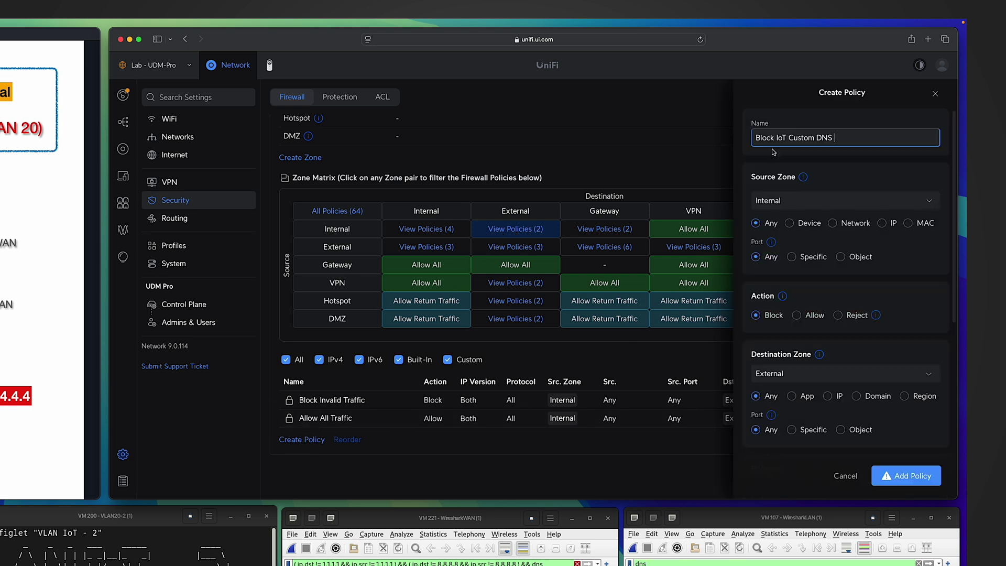
Limit the policy's source to the VLAN IoT network
{"action": "left_click", "coordinate": [832, 223]}
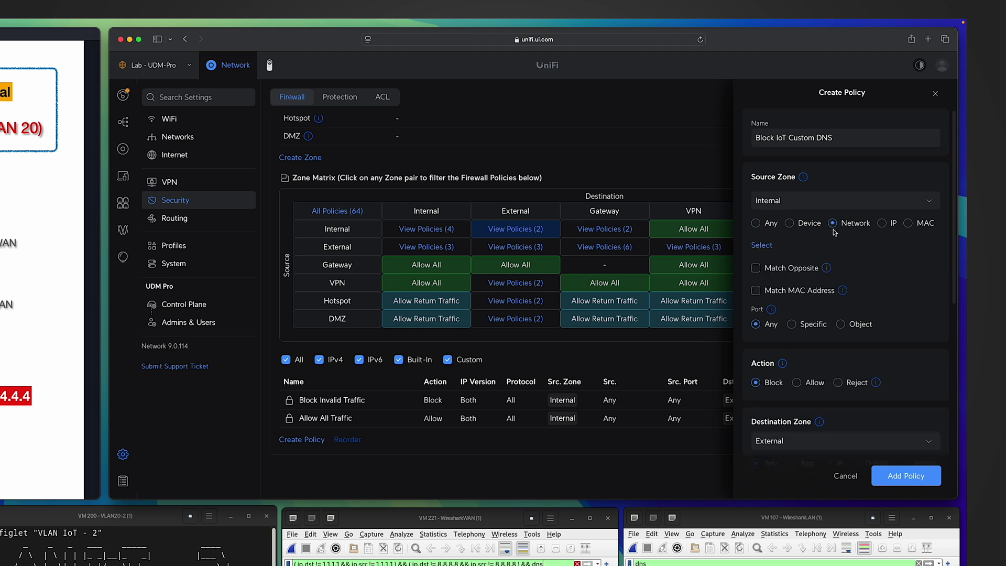
{"action": "left_click", "coordinate": [762, 245]}
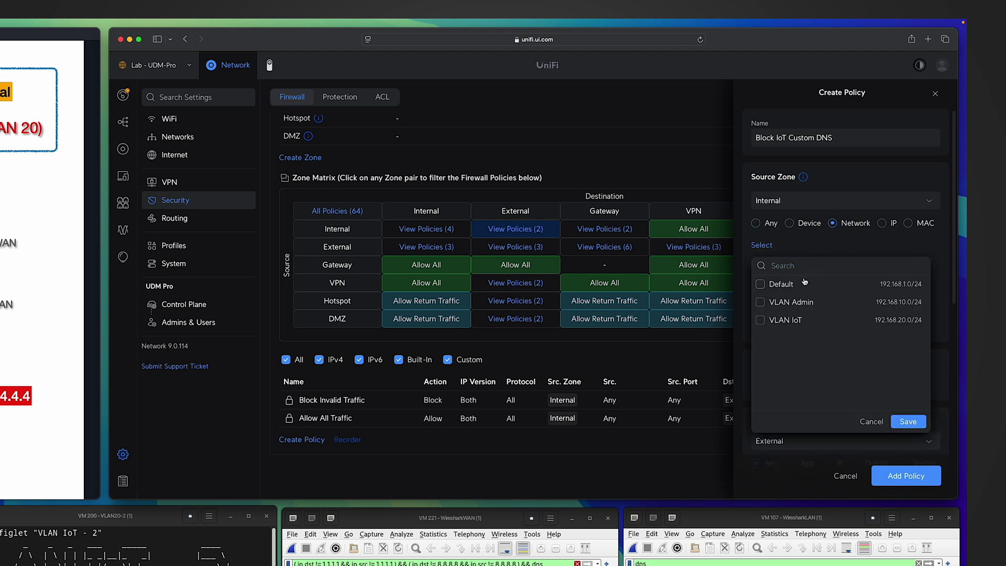
{"action": "left_click", "coordinate": [760, 320]}
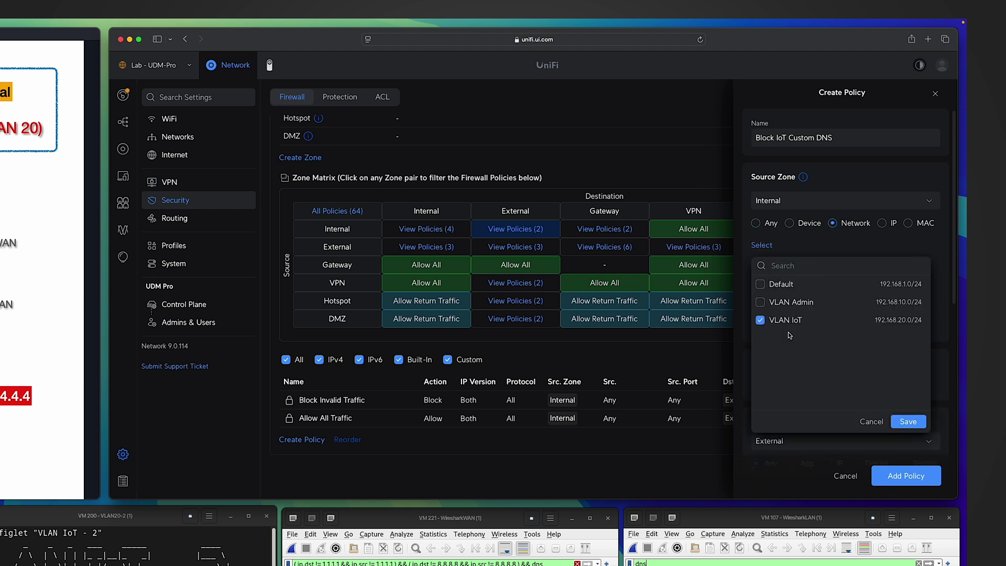
{"action": "left_click", "coordinate": [907, 422]}
Set the policy's destination port to the specific service DNS, and restrict the protocol to TCP/UDP
{"action": "scroll", "coordinate": [871, 268], "scroll_direction": "down", "scroll_amount": 3}
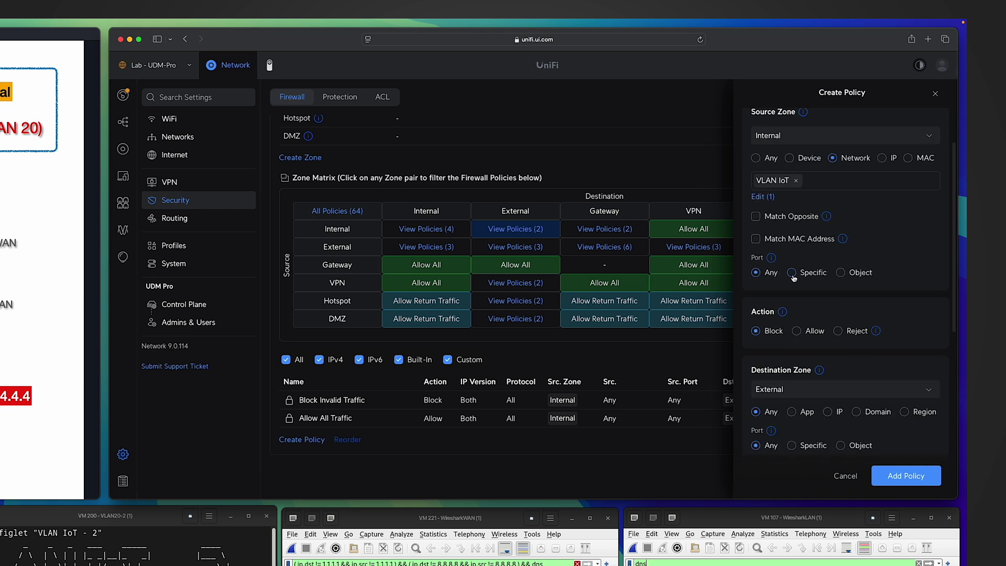
{"action": "scroll", "coordinate": [794, 278], "scroll_direction": "down", "scroll_amount": 5}
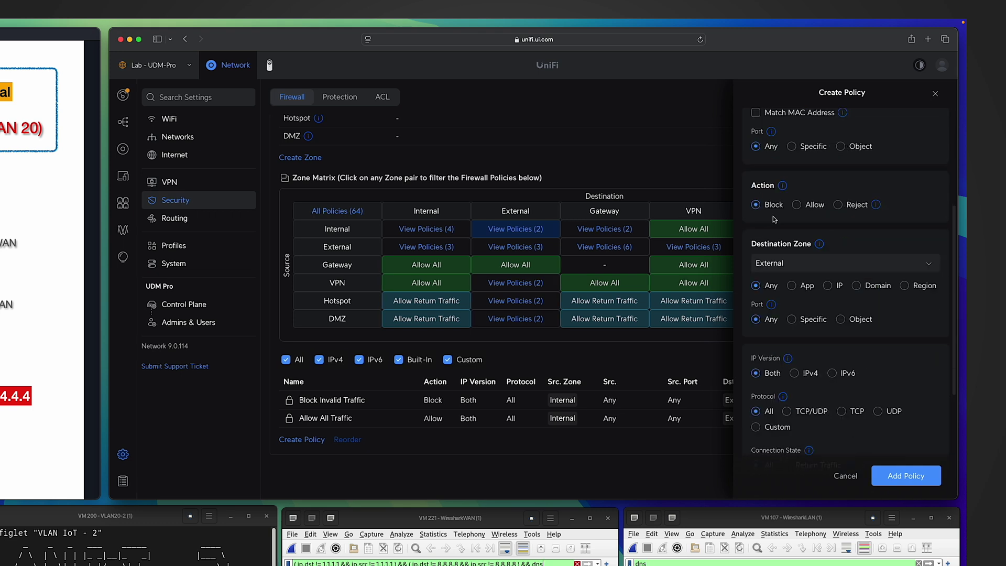
{"action": "scroll", "coordinate": [802, 267], "scroll_direction": "down", "scroll_amount": 2}
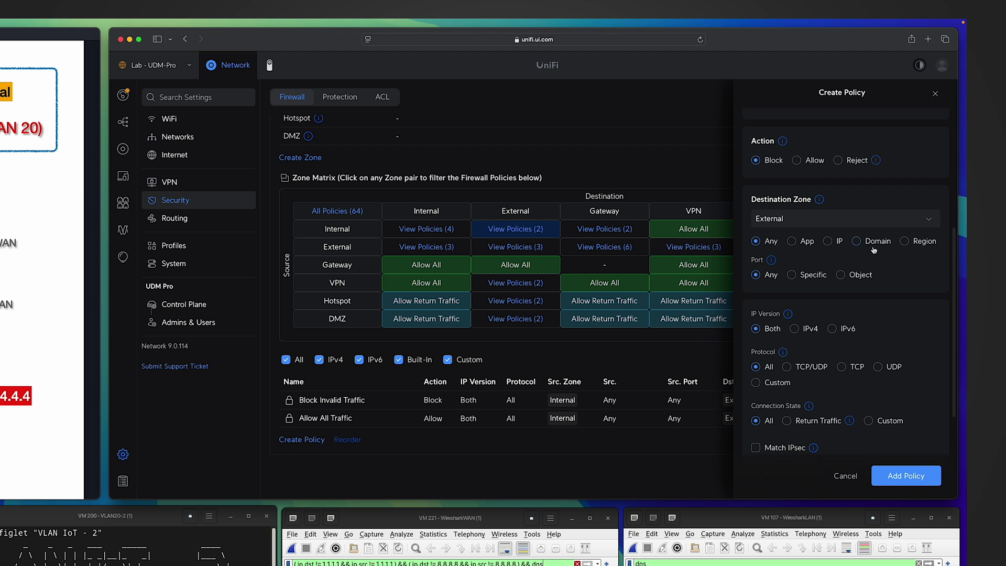
{"action": "left_click", "coordinate": [792, 275]}
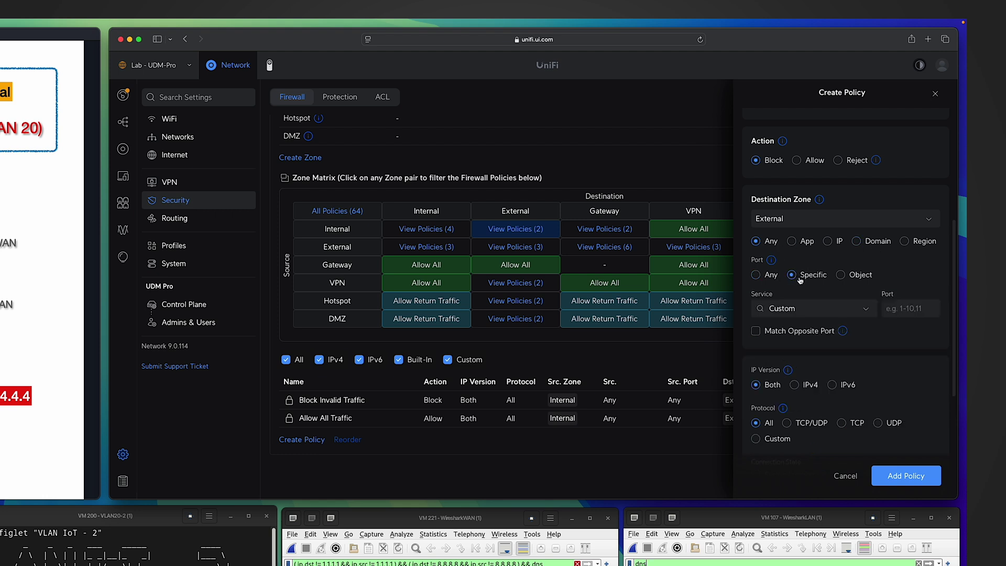
{"action": "left_click", "coordinate": [822, 309]}
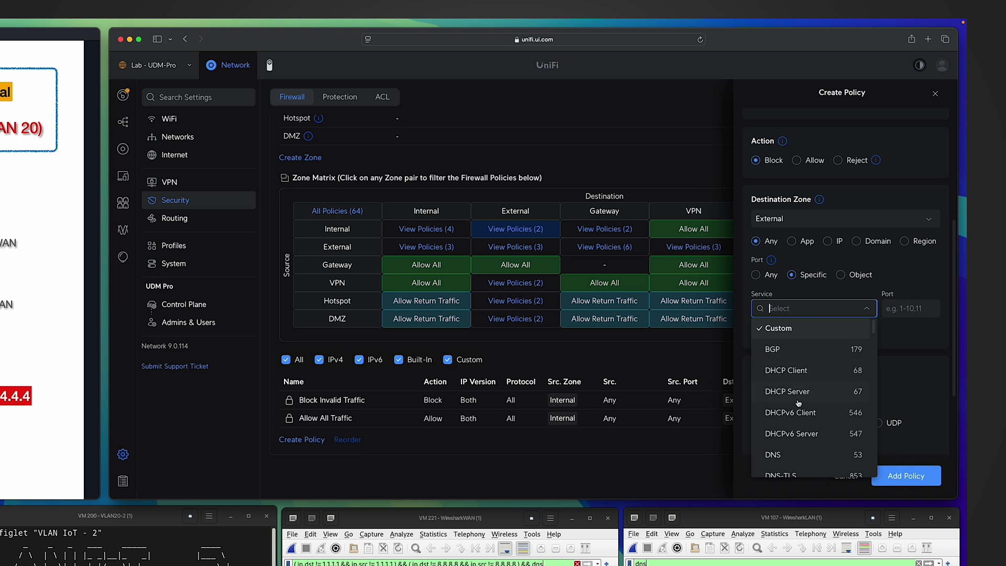
{"action": "left_click", "coordinate": [797, 435]}
{"action": "scroll", "coordinate": [859, 343], "scroll_direction": "down", "scroll_amount": 3}
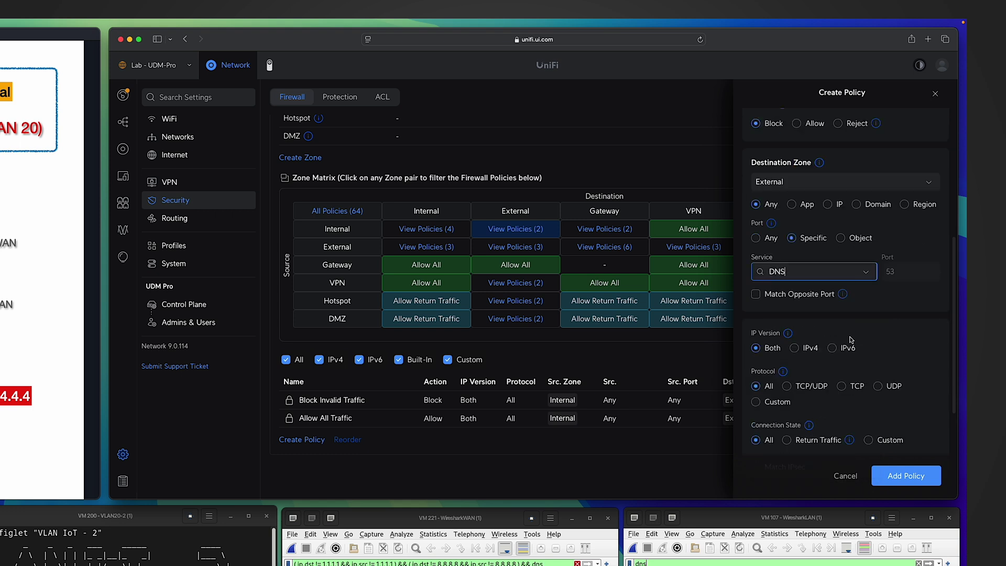
{"action": "scroll", "coordinate": [835, 339], "scroll_direction": "down", "scroll_amount": 1}
{"action": "left_click", "coordinate": [786, 327]}
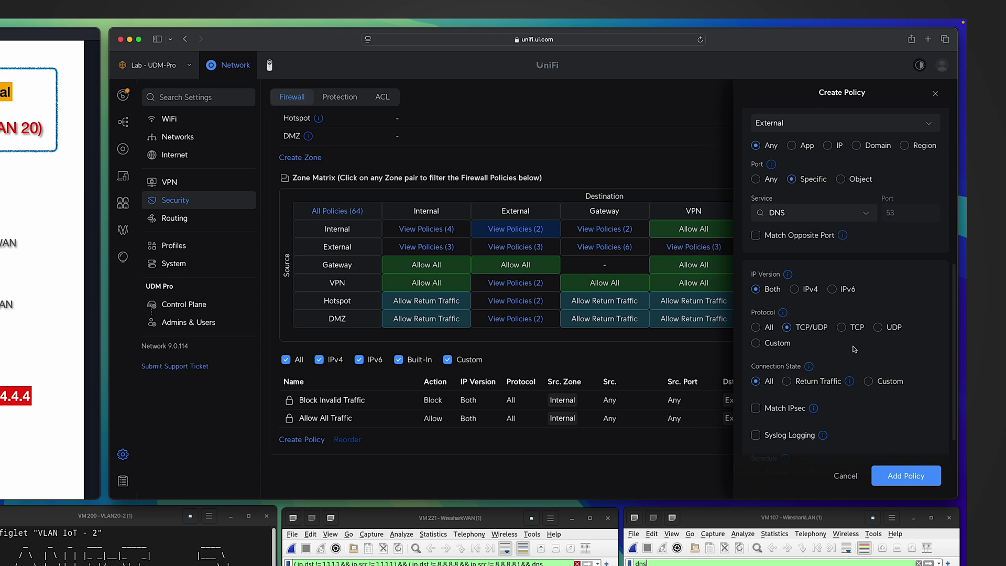
{"action": "scroll", "coordinate": [853, 349], "scroll_direction": "down", "scroll_amount": 5}
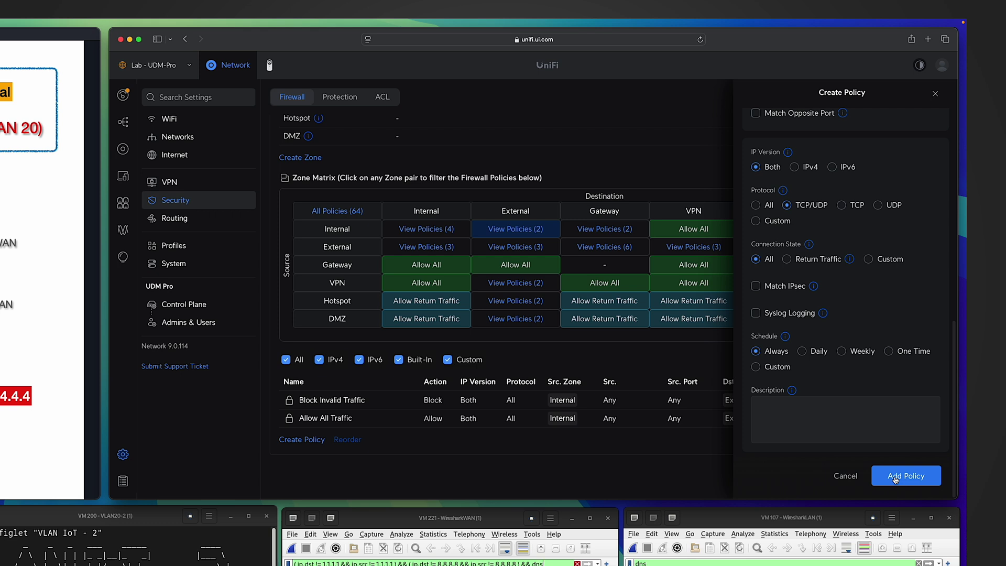
Add the Block IoT Custom DNS policy, and start capturing WAN traffic on ens18 in Wireshark
{"action": "left_click", "coordinate": [895, 477]}
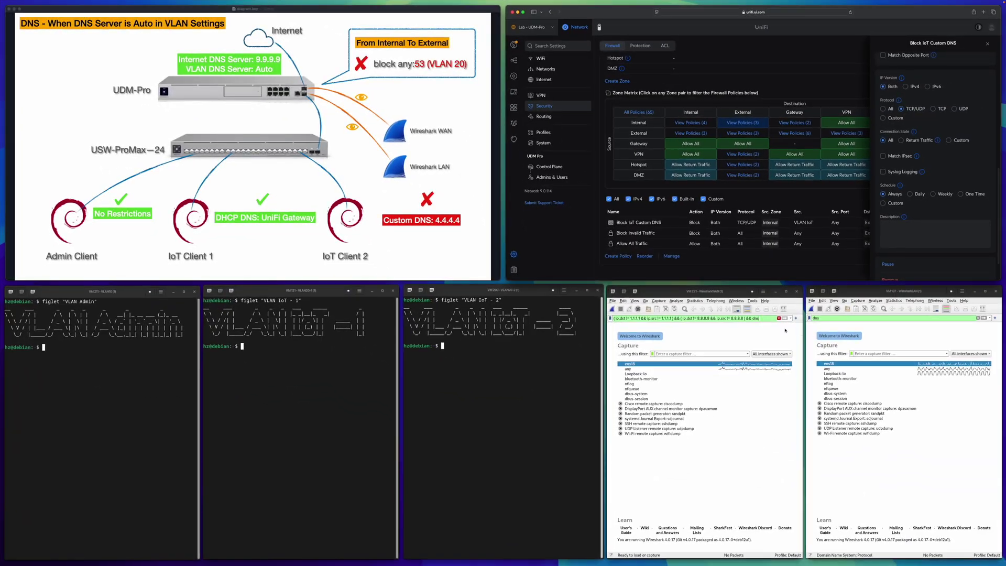
{"action": "double_click", "coordinate": [630, 364]}
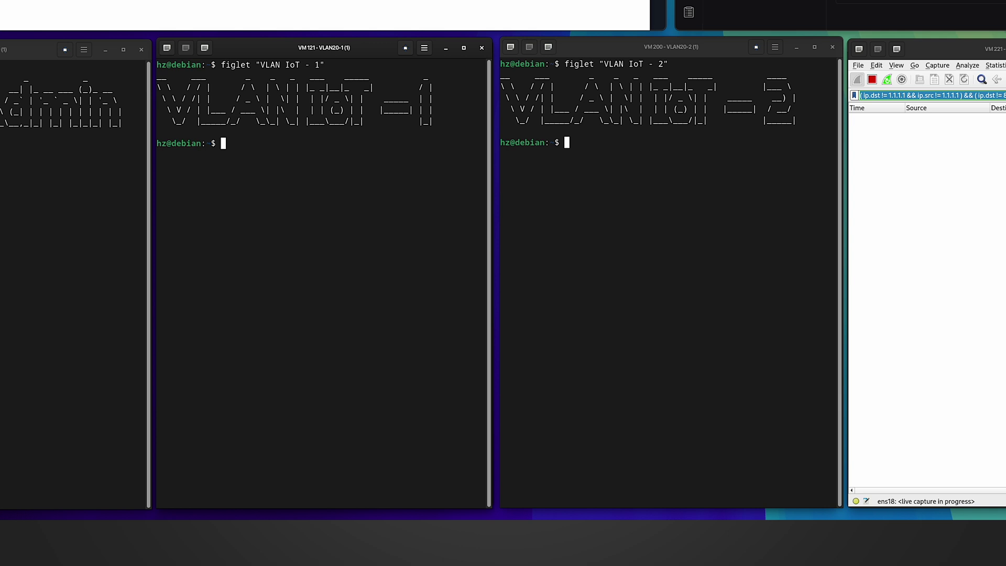
Run dig x.com in the VLAN IoT - 1 client's terminal
{"action": "left_click", "coordinate": [710, 331]}
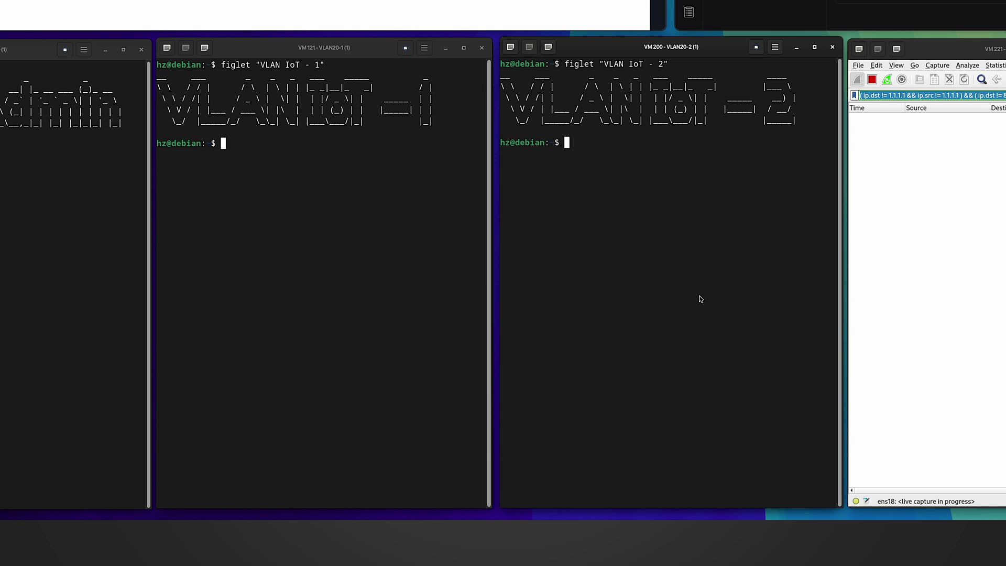
{"action": "left_click", "coordinate": [371, 223]}
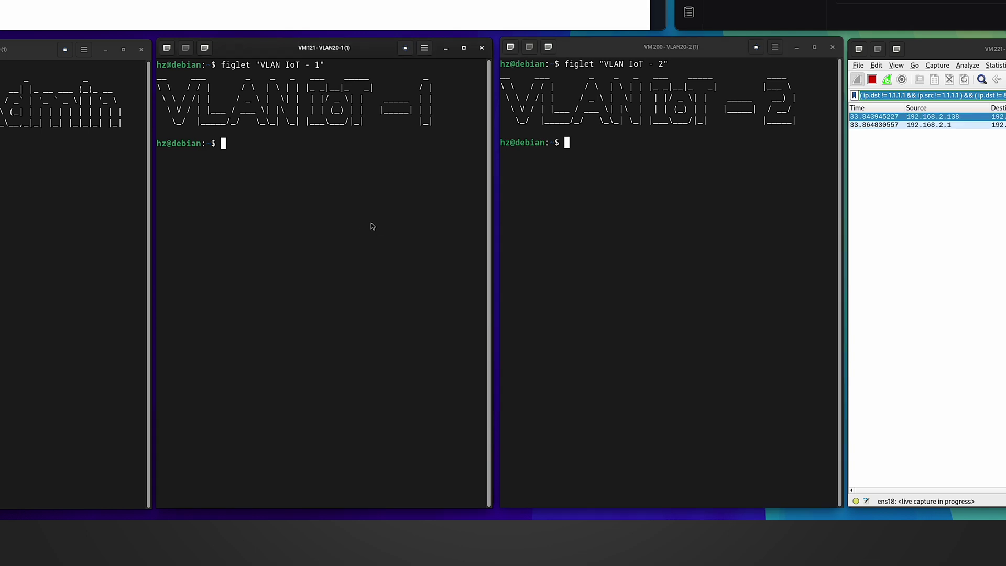
{"action": "type", "text": "dig "}
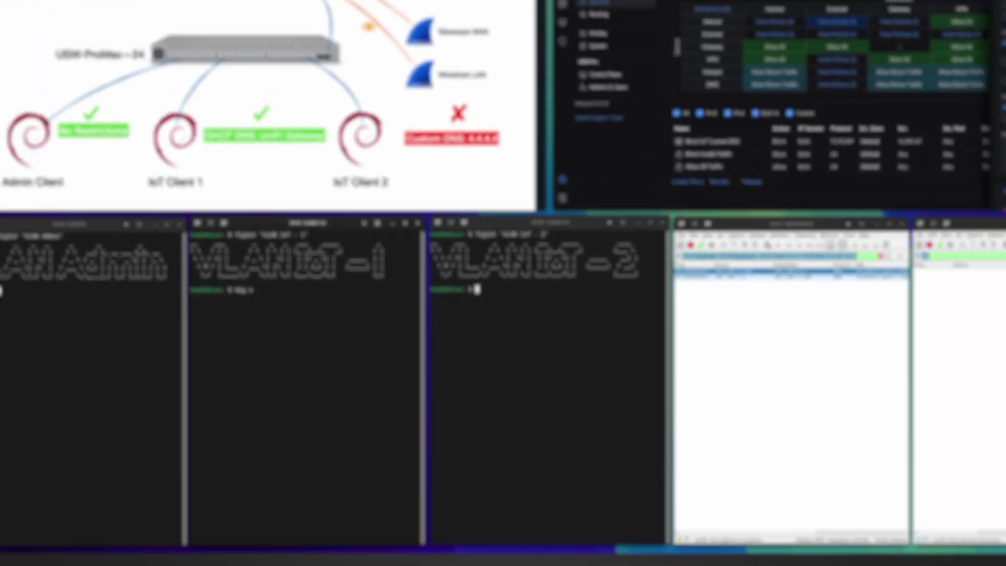
{"action": "type", "text": "x.com"}
{"action": "key", "text": "Return"}
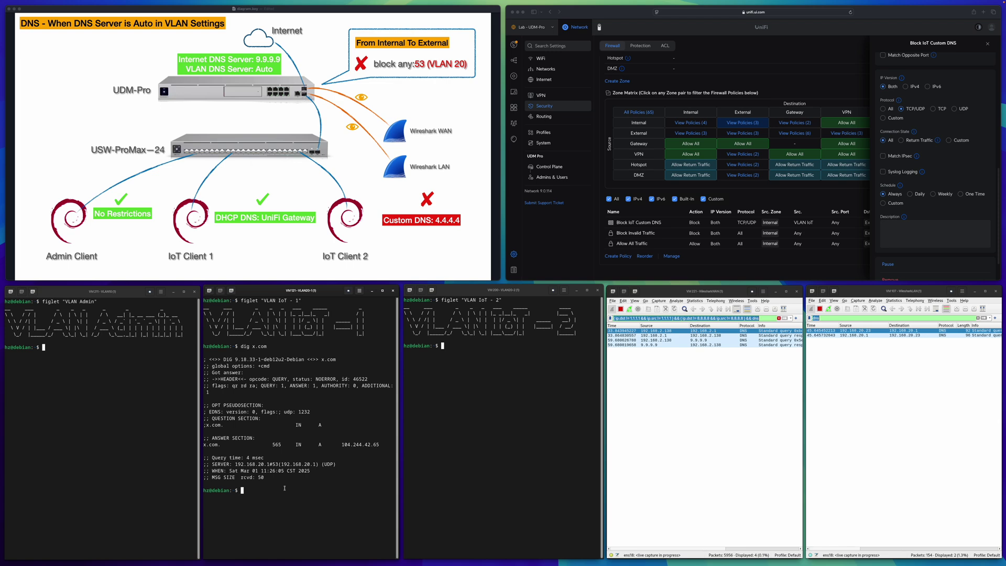
Run dig disney.com on the VLAN IoT - 1 client, and inspect the DNS packets in the WAN capture
{"action": "type", "text": "dig disney.com"}
{"action": "key", "text": "Return"}
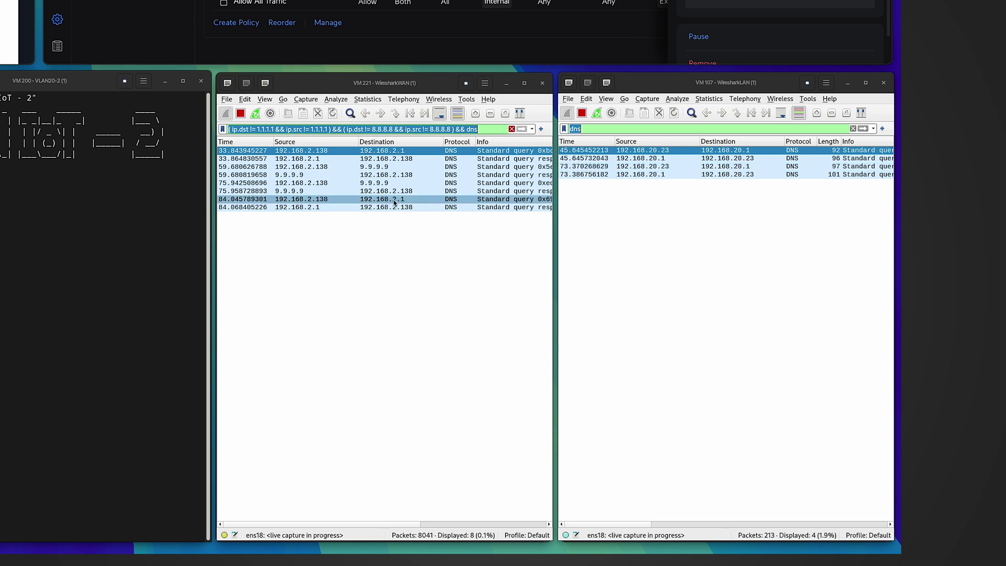
{"action": "left_click", "coordinate": [327, 176]}
{"action": "left_click", "coordinate": [312, 182]}
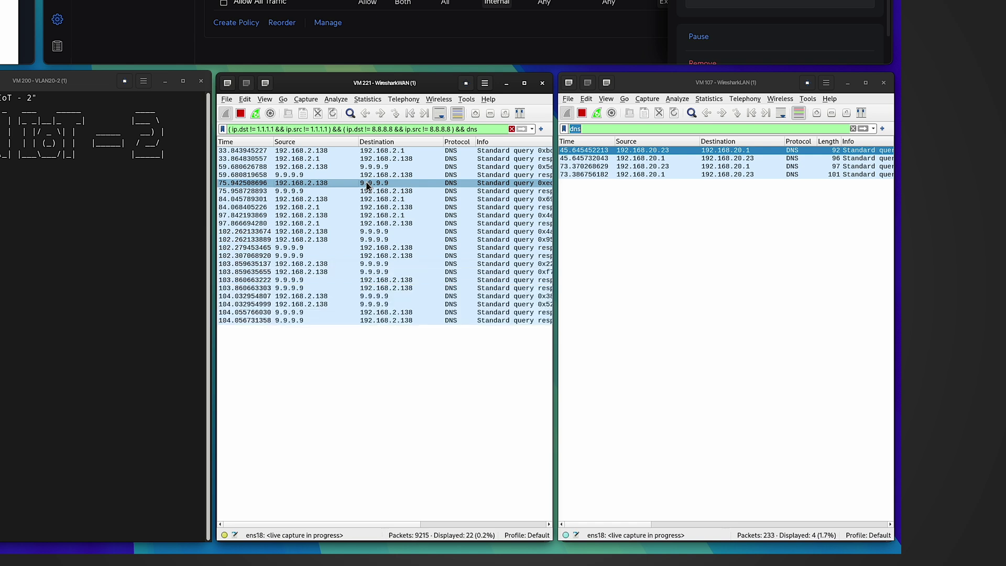
Run dig hbo.com in the VLAN IoT - 2 client's terminal, and check the WAN and LAN captures for its DNS packets
{"action": "left_click", "coordinate": [34, 192]}
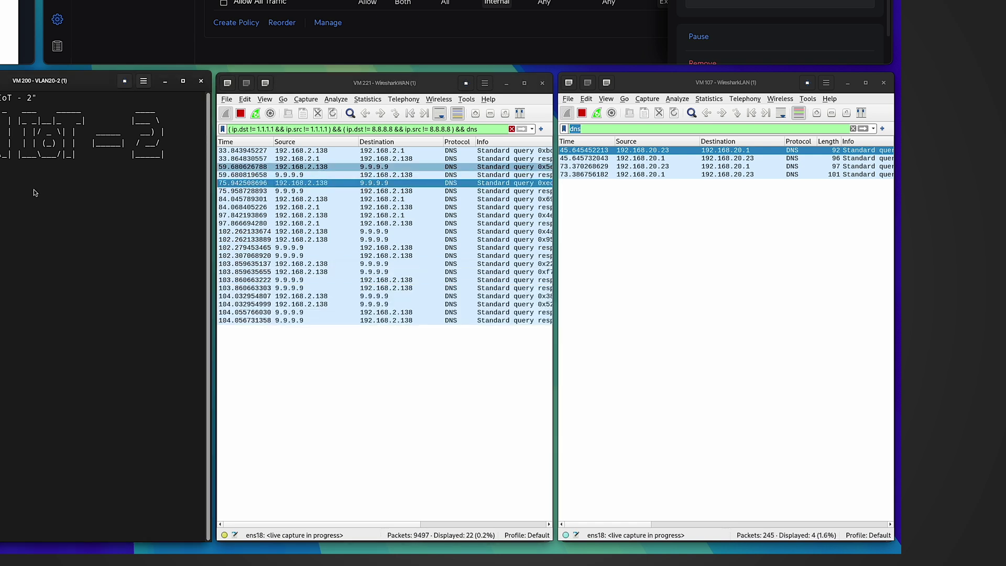
{"action": "type", "text": "dig"}
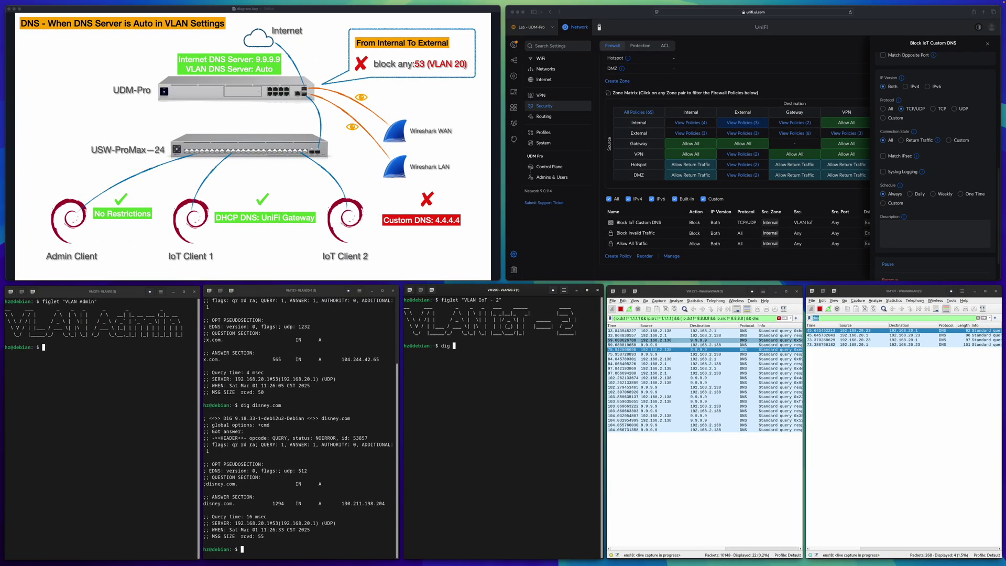
{"action": "type", "text": " hbo.com"}
{"action": "key", "text": "Return"}
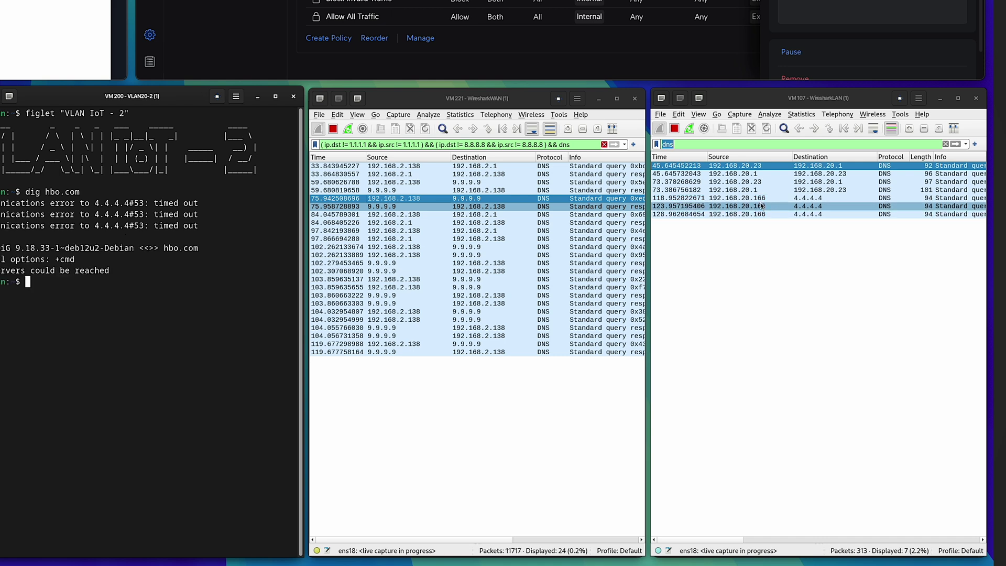
{"action": "left_click", "coordinate": [446, 379]}
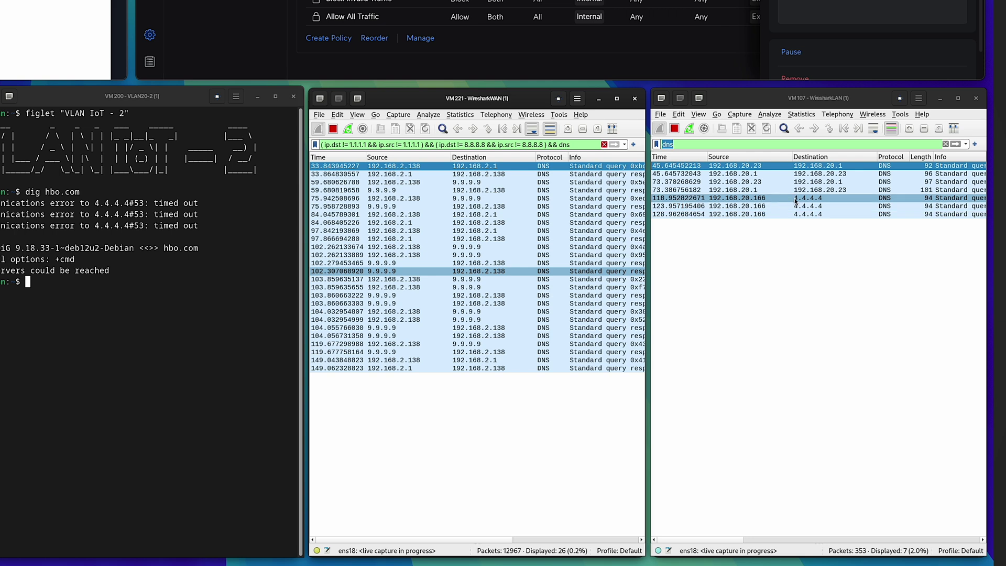
{"action": "left_click", "coordinate": [186, 331]}
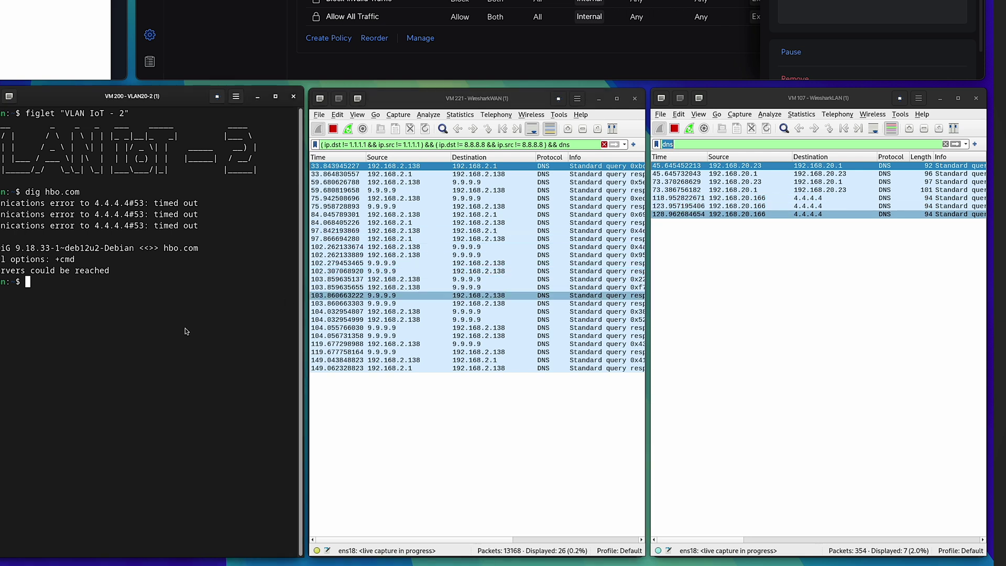
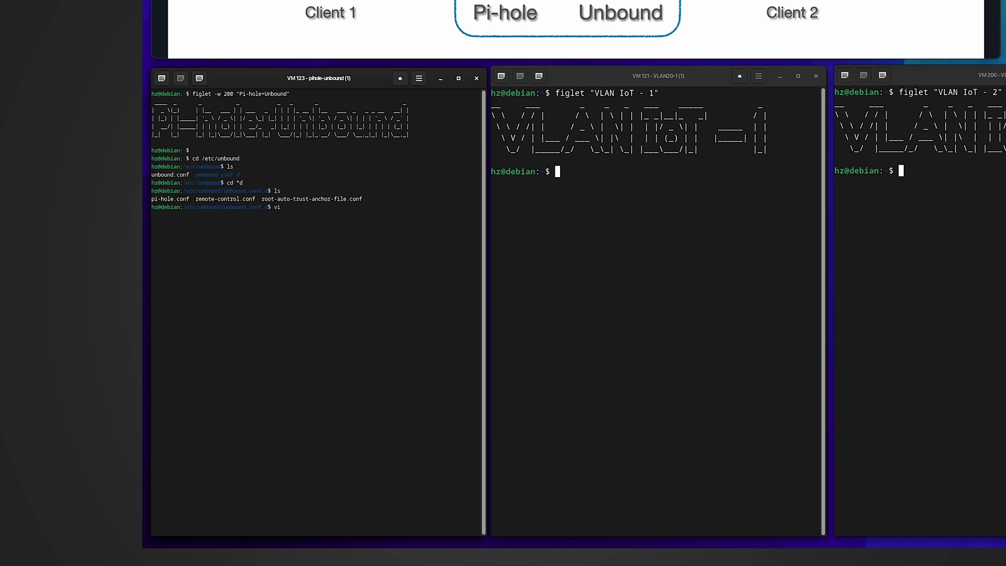
Open Unbound's pi-hole.conf in vi on the pihole-unbound VM, and examine the interface address and port
{"action": "type", "text": "pi"}
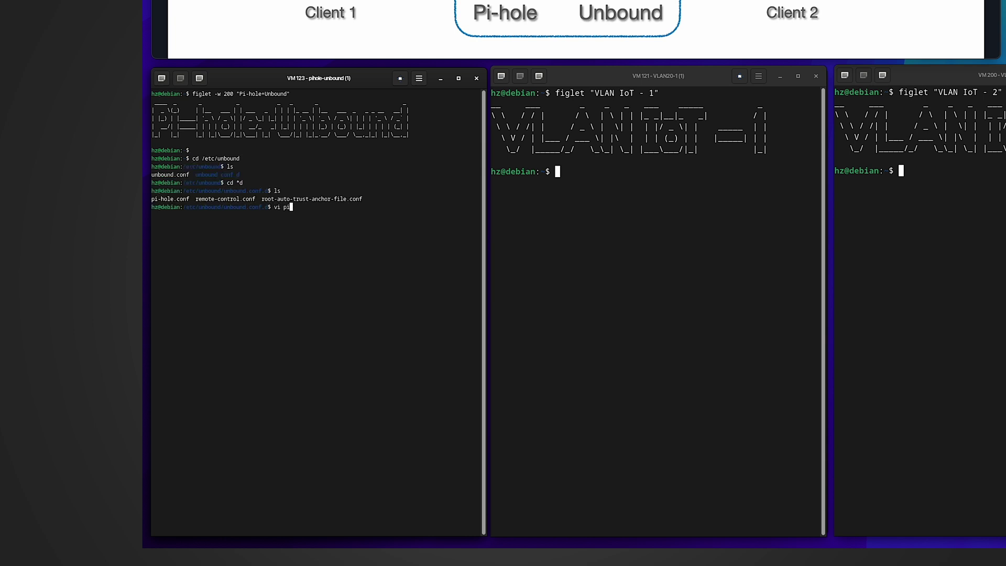
{"action": "key", "text": "Tab"}
{"action": "key", "text": "Return"}
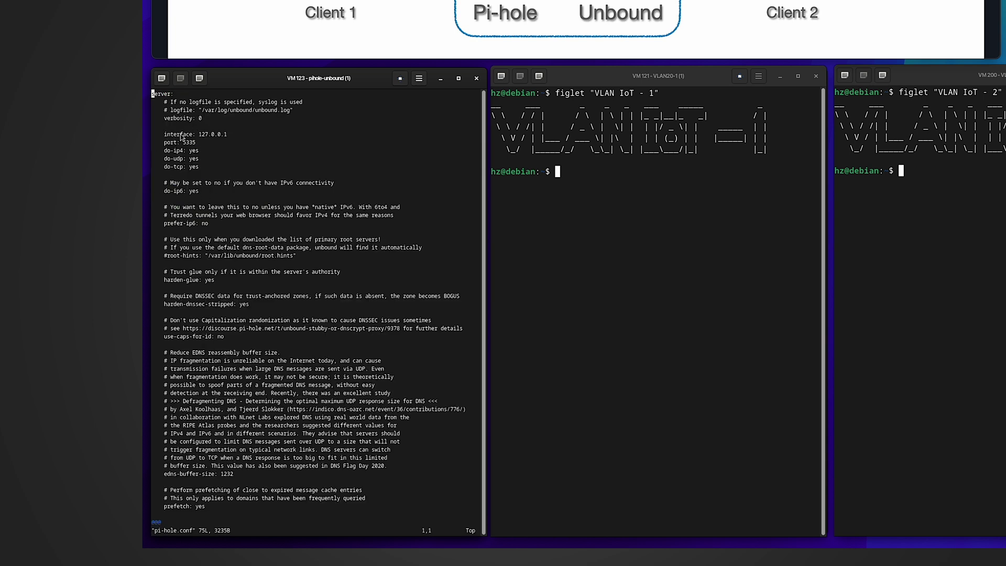
{"action": "left_click_drag", "start_coordinate": [195, 135], "coordinate": [232, 140]}
{"action": "key", "text": "y"}
Examine the TLS upstream and forward-zone settings at the end of pi-hole.conf, and write and quit the file
{"action": "key", "text": "shift+g"}
{"action": "key", "text": "k"}
{"action": "key", "text": "k"}
{"action": "key", "text": "k"}
{"action": "key", "text": "k"}
{"action": "key", "text": "k"}
{"action": "key", "text": "k"}
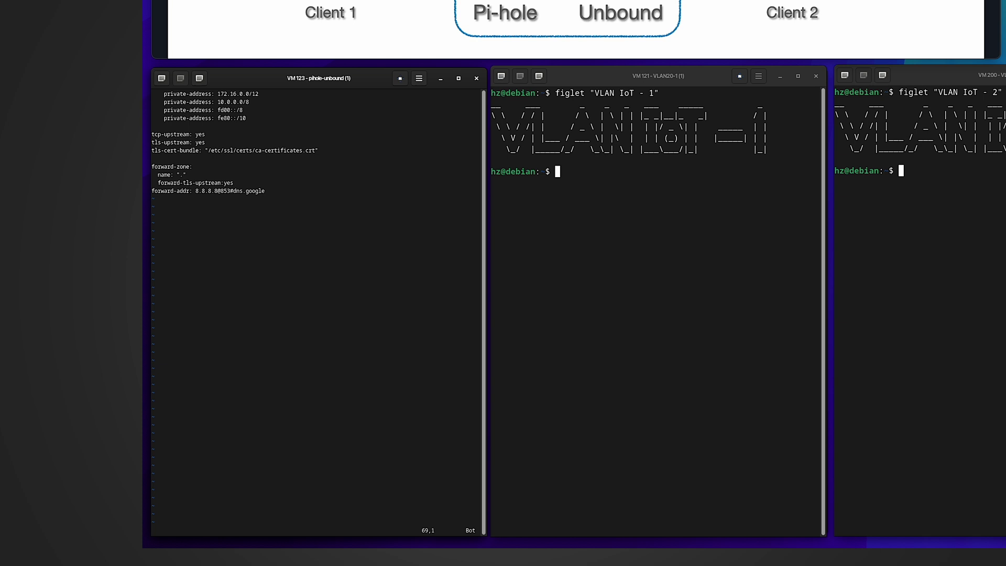
{"action": "key", "text": "j"}
{"action": "key", "text": "j"}
{"action": "key", "text": "j"}
{"action": "key", "text": "j"}
{"action": "key", "text": "j"}
{"action": "key", "text": "j"}
{"action": "type", "text": ":wq"}
{"action": "key", "text": "Return"}
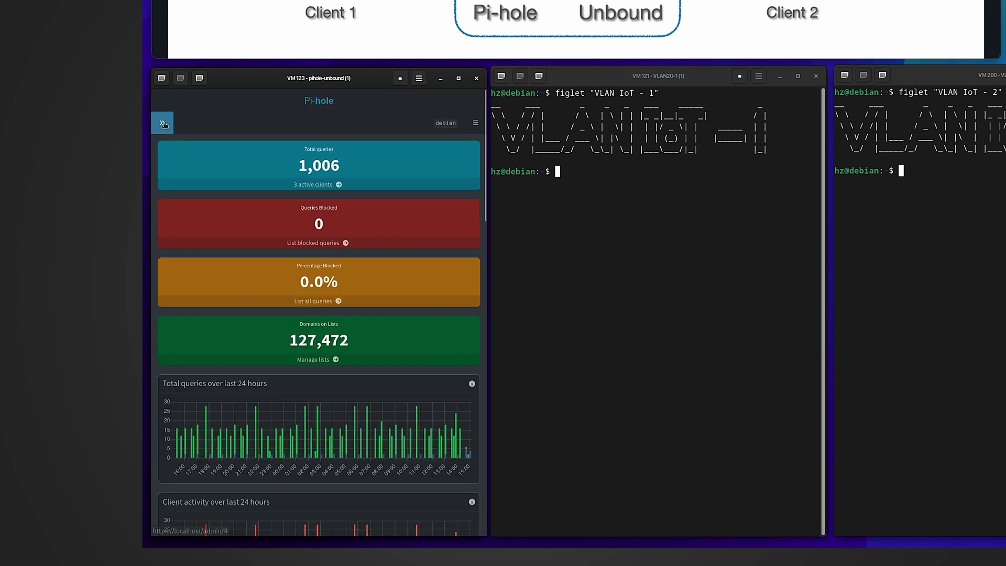
Open Pi-hole's DNS settings, expand the custom DNS servers, and examine the address and port of the custom entry
{"action": "left_click", "coordinate": [182, 379]}
{"action": "left_click", "coordinate": [178, 409]}
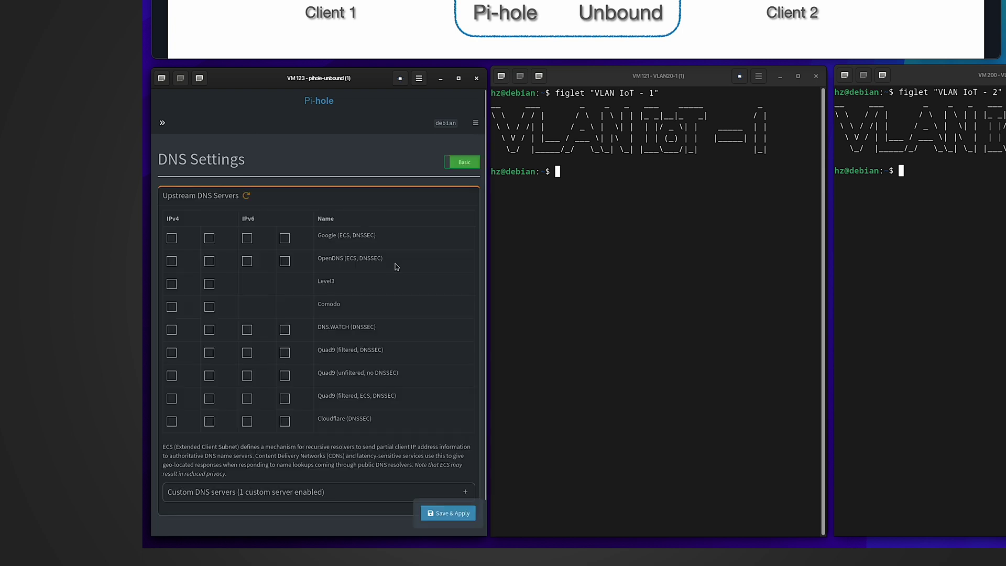
{"action": "scroll", "coordinate": [225, 193], "scroll_direction": "down", "scroll_amount": 1}
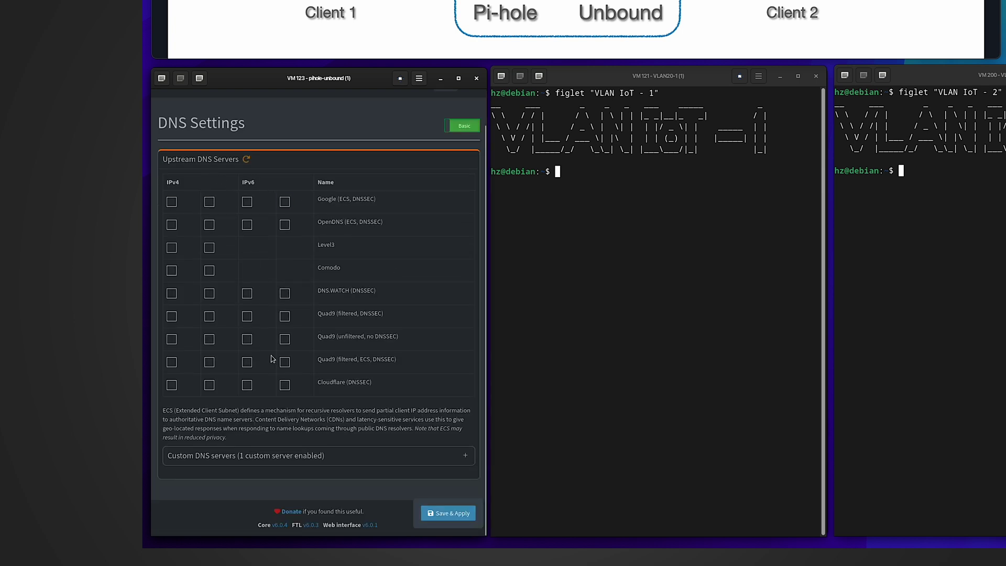
{"action": "left_click", "coordinate": [299, 462]}
{"action": "scroll", "coordinate": [304, 440], "scroll_direction": "down", "scroll_amount": 2}
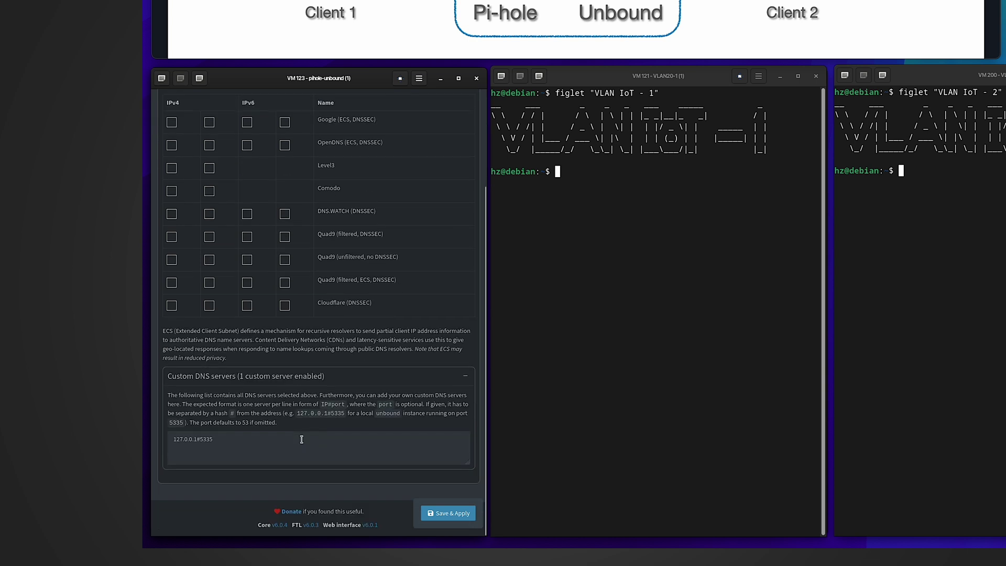
{"action": "left_click", "coordinate": [200, 439]}
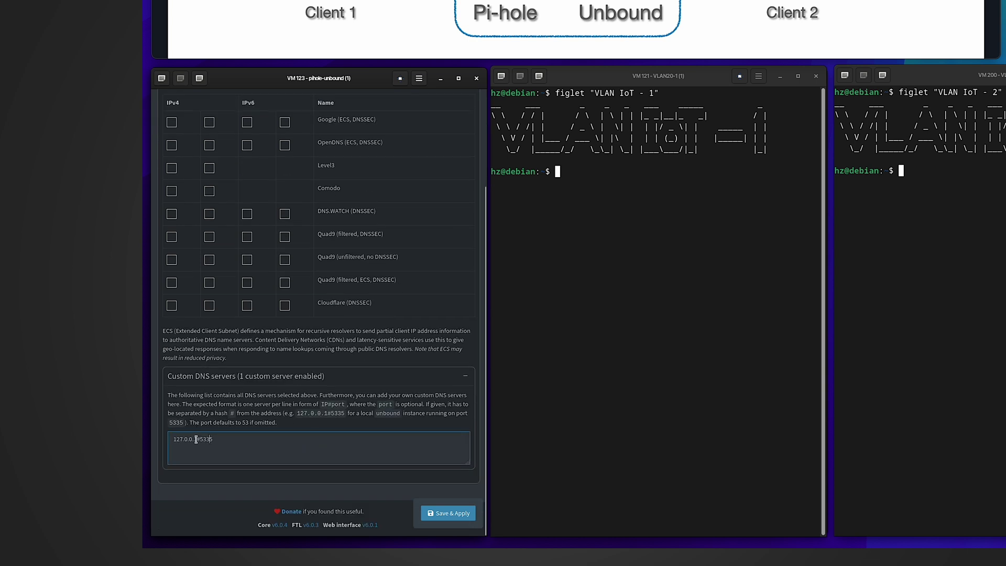
{"action": "left_click_drag", "start_coordinate": [199, 439], "coordinate": [169, 441]}
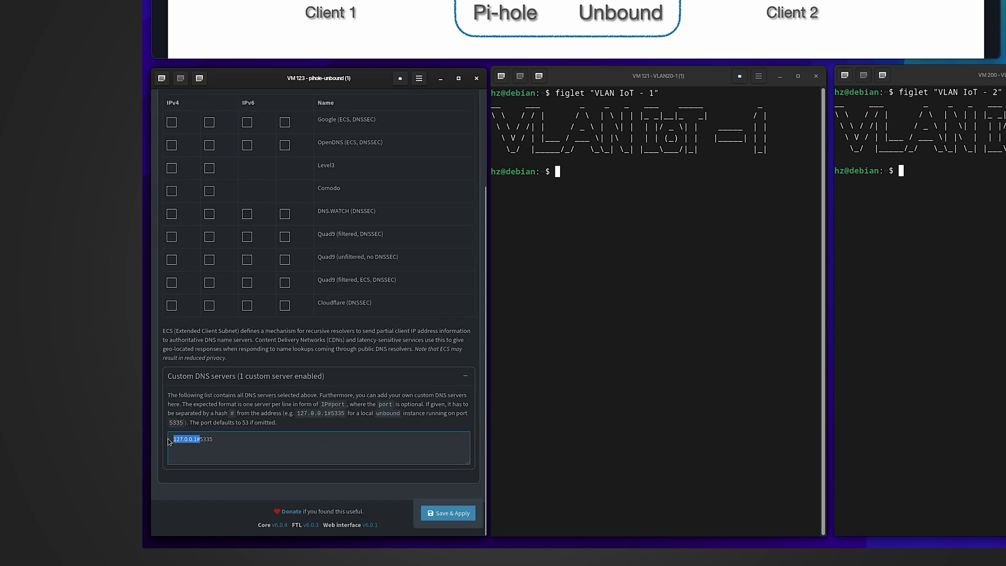
{"action": "left_click", "coordinate": [201, 439]}
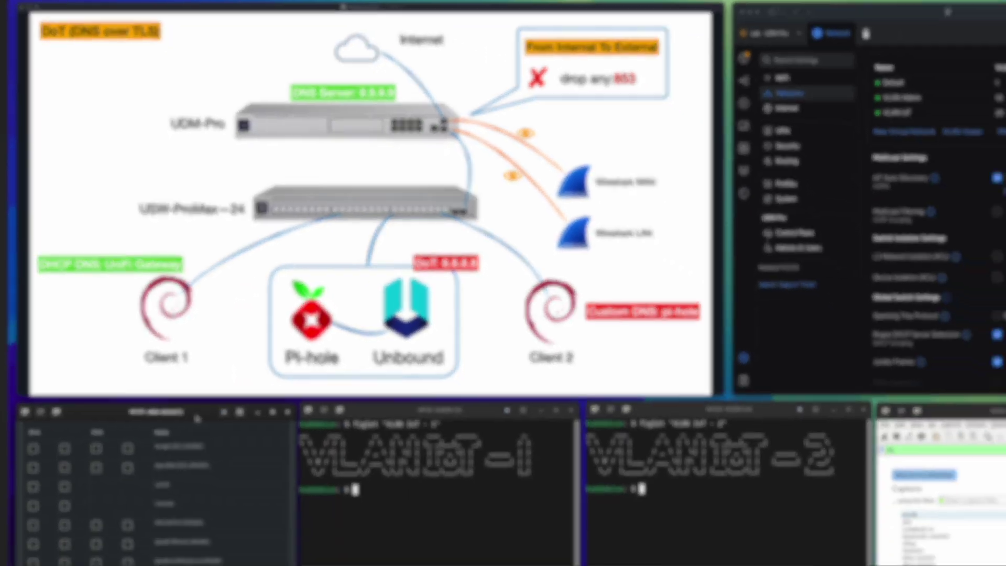
Turn off automatic IPv4 DNS for the pihole-unbound VM's wired connection, and set its DNS server to 127.0.0.1
{"action": "key", "text": "super"}
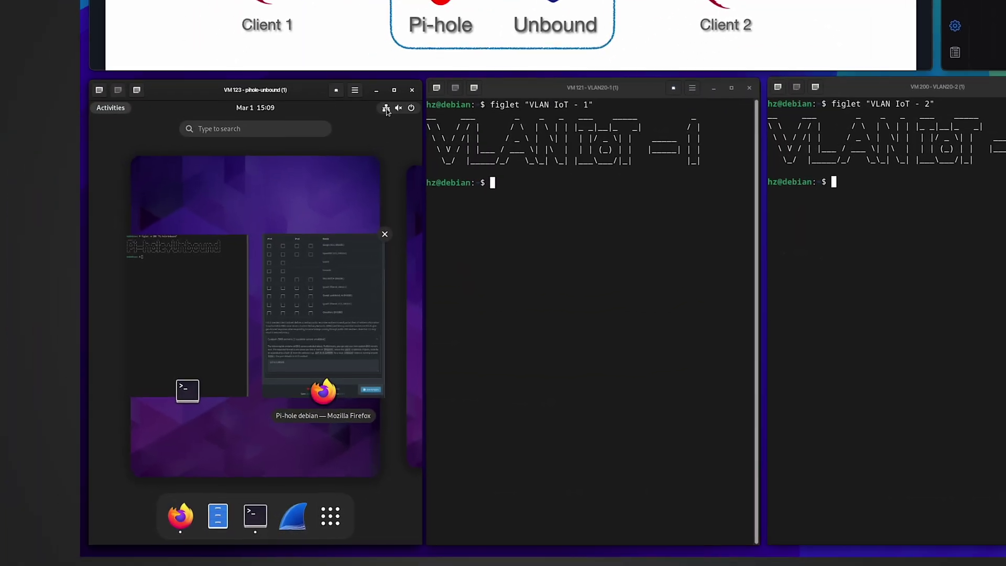
{"action": "left_click", "coordinate": [386, 109]}
{"action": "left_click", "coordinate": [202, 226]}
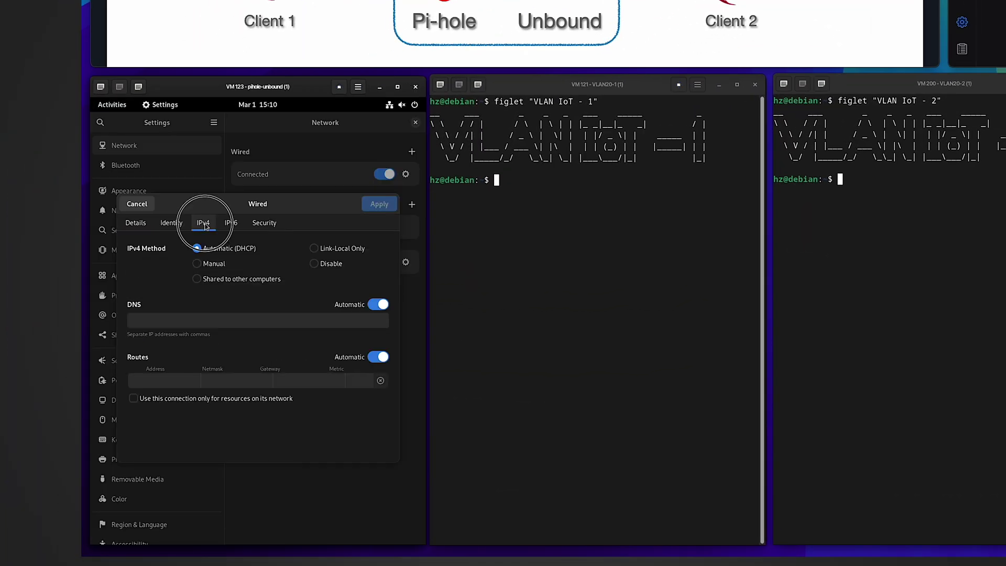
{"action": "left_click", "coordinate": [373, 303]}
{"action": "left_click", "coordinate": [241, 322]}
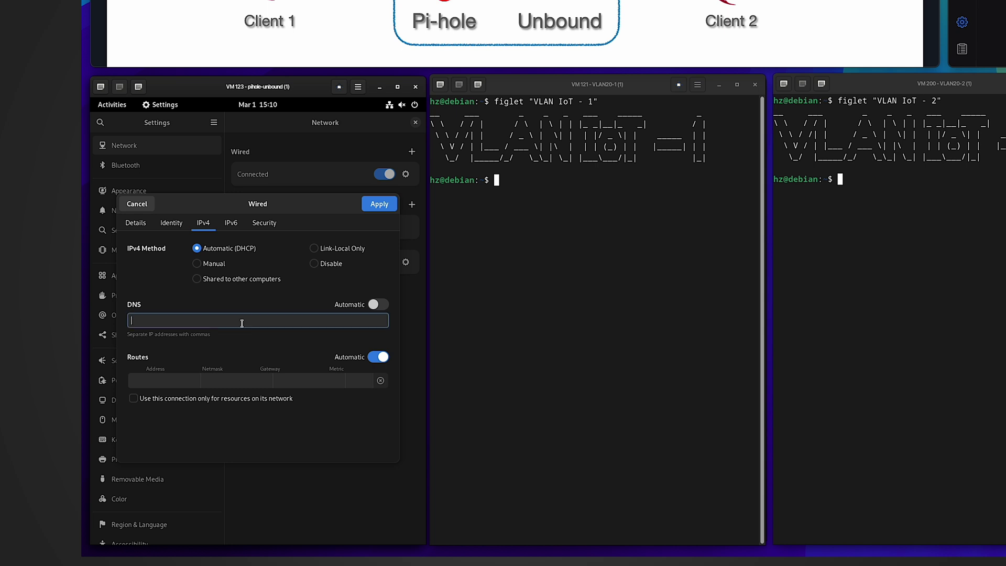
{"action": "type", "text": "127.0.0"}
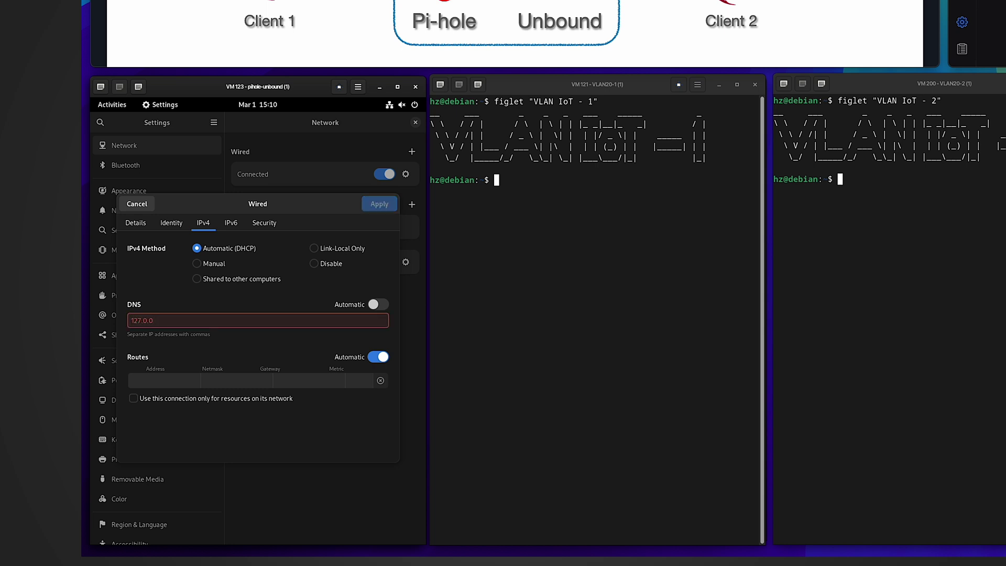
{"action": "type", "text": ".1"}
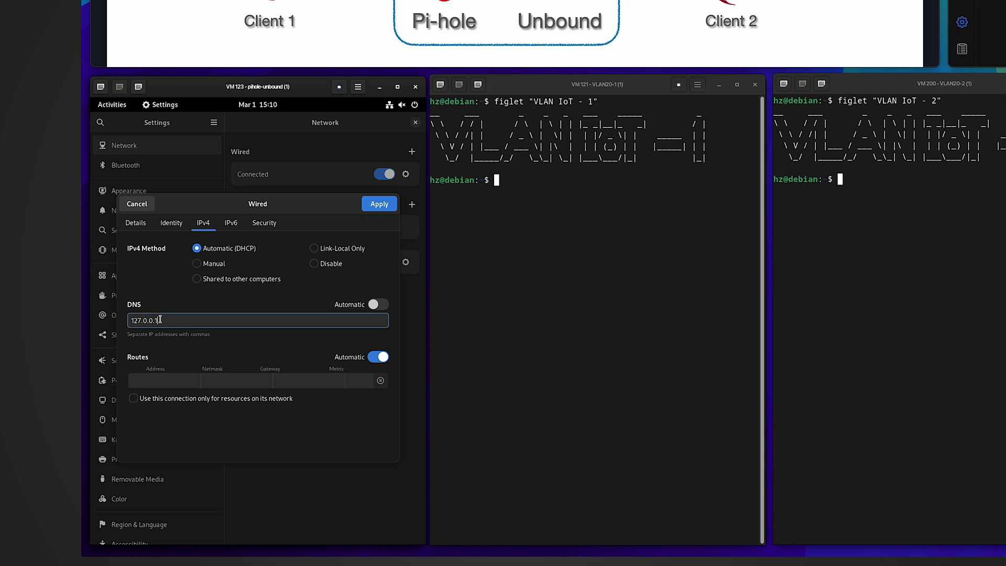
{"action": "left_click", "coordinate": [380, 204]}
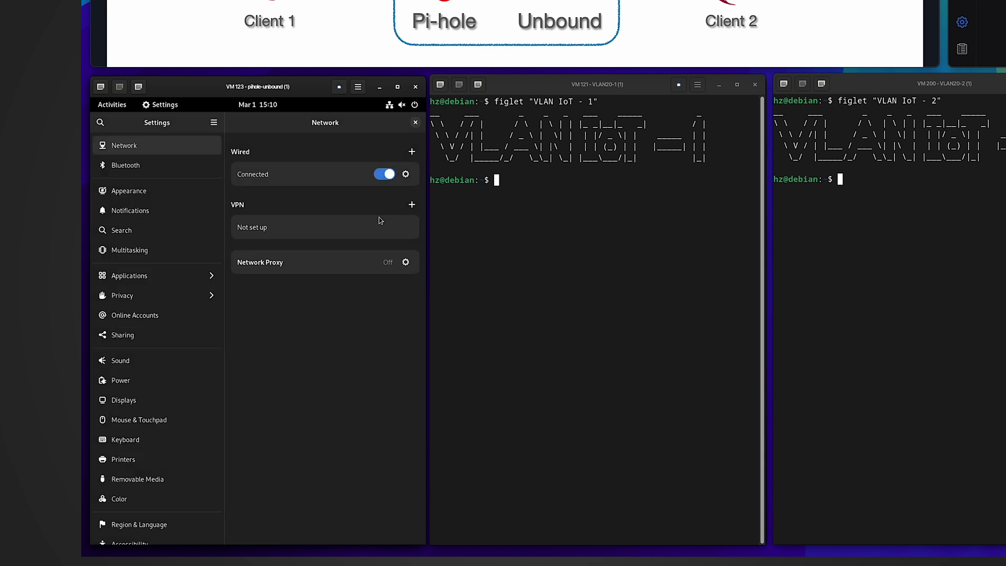
Turn the VM's wired connection off and on again, and close the network settings
{"action": "left_click", "coordinate": [383, 176]}
{"action": "left_click", "coordinate": [387, 175]}
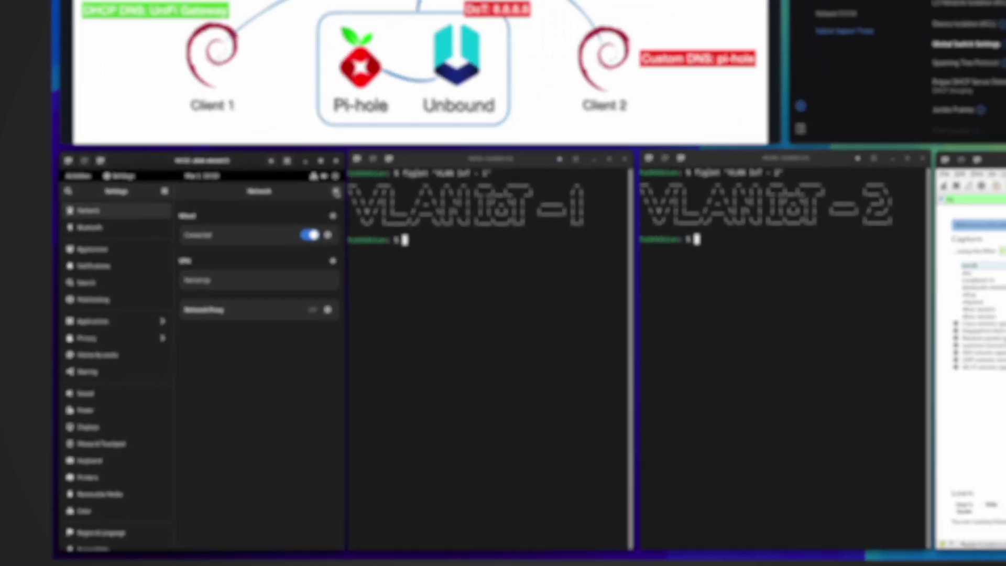
{"action": "left_click", "coordinate": [406, 131]}
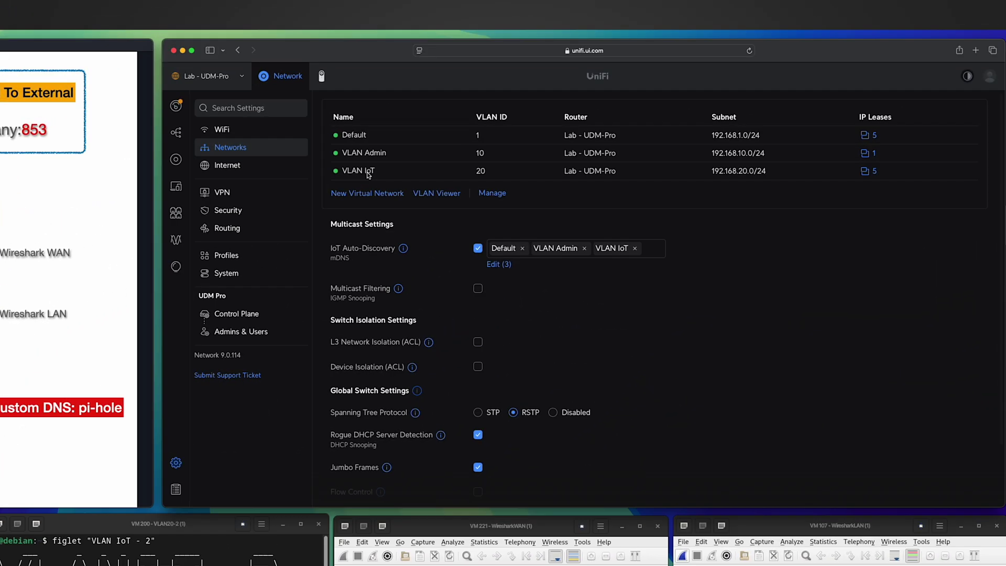
Open the VLAN IoT network, expand its DHCP service options, examine the DNS server setting, and cancel the edit
{"action": "left_click", "coordinate": [627, 84]}
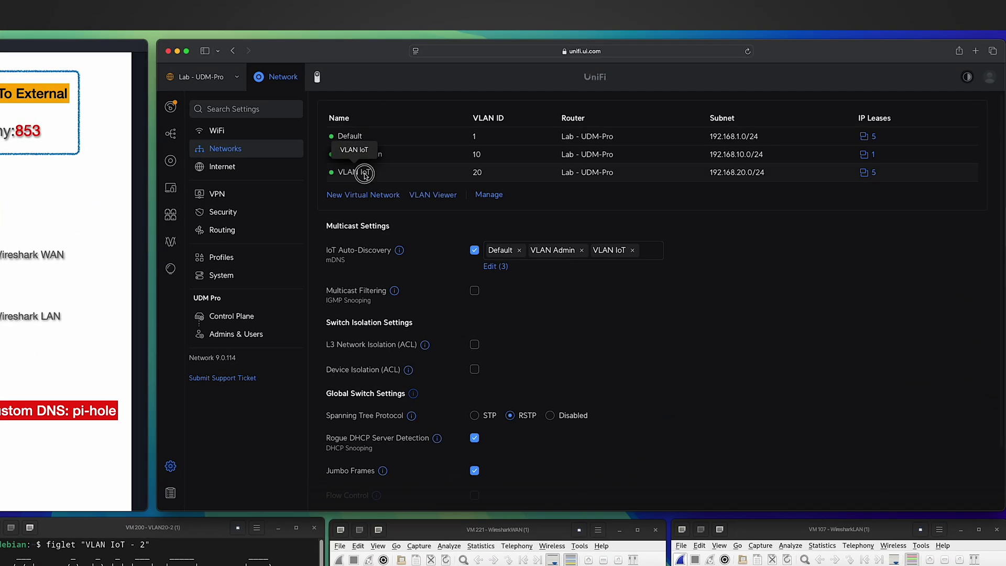
{"action": "scroll", "coordinate": [491, 458], "scroll_direction": "down", "scroll_amount": 5}
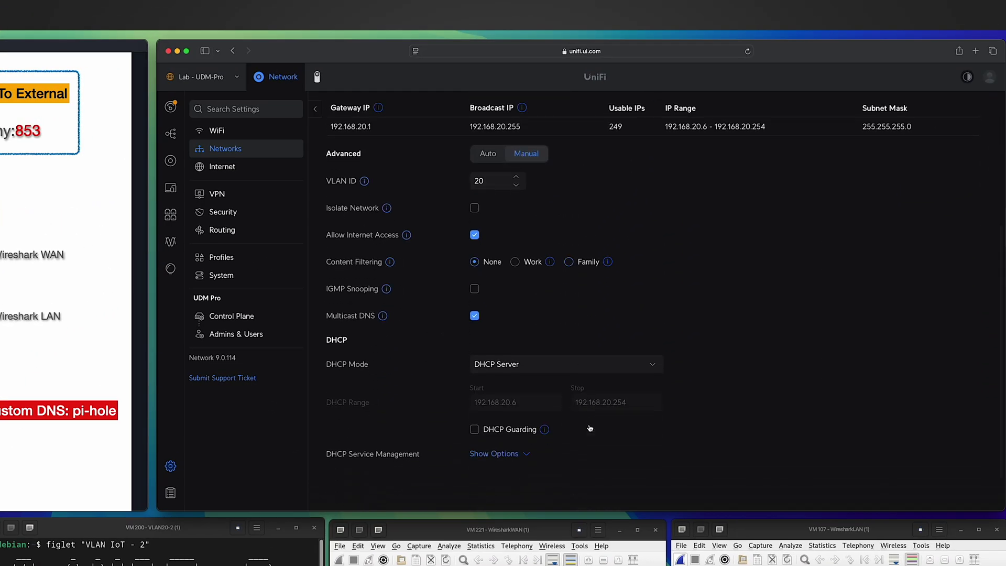
{"action": "left_click", "coordinate": [490, 447]}
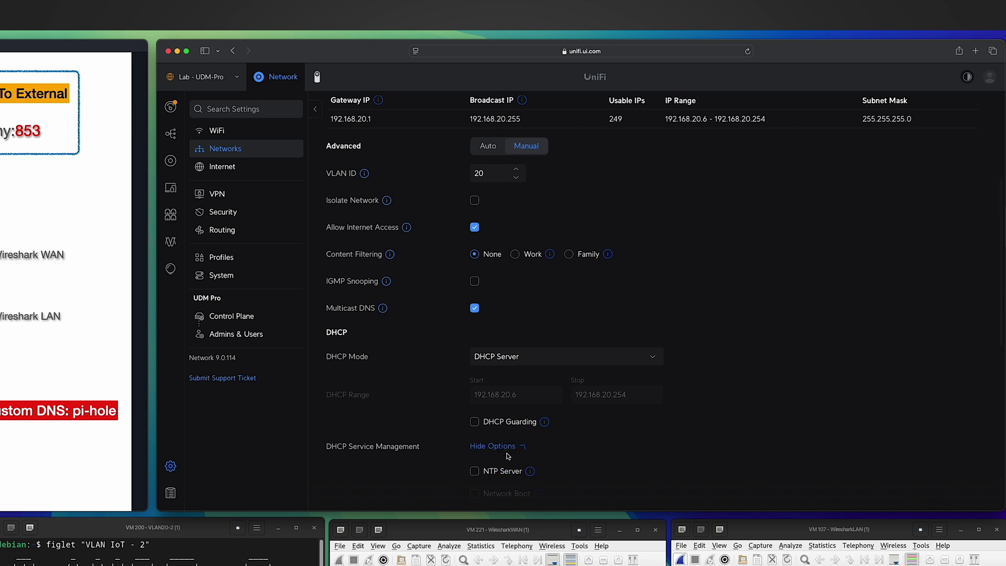
{"action": "scroll", "coordinate": [503, 453], "scroll_direction": "down", "scroll_amount": 8}
{"action": "left_click", "coordinate": [479, 258]}
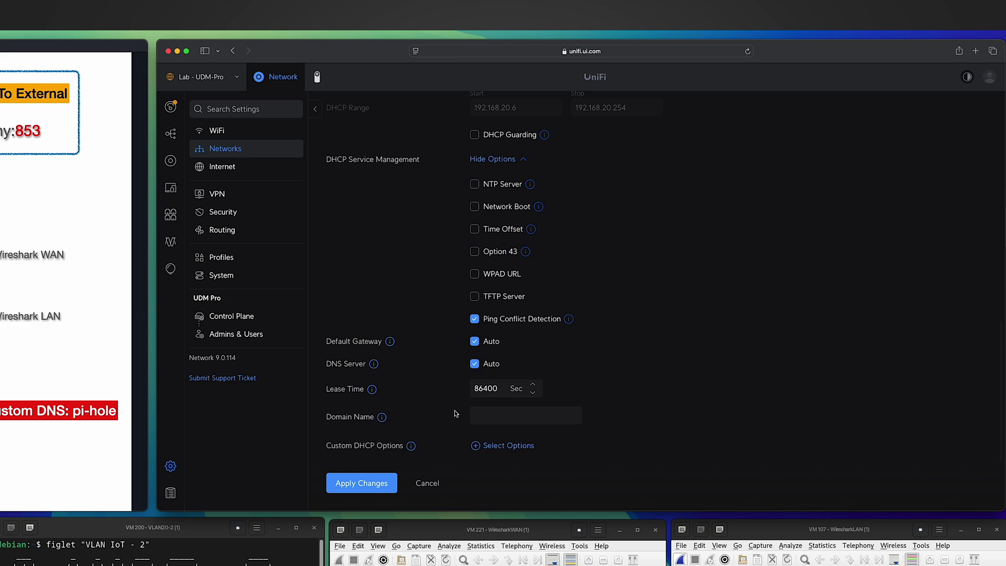
{"action": "left_click", "coordinate": [427, 484]}
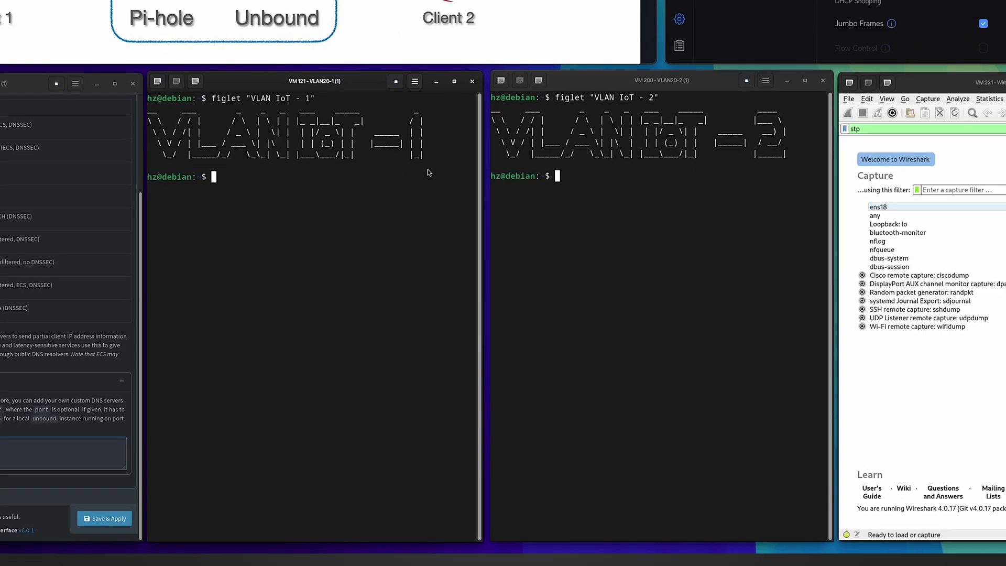
{"action": "key", "text": "super"}
{"action": "left_click", "coordinate": [456, 99]}
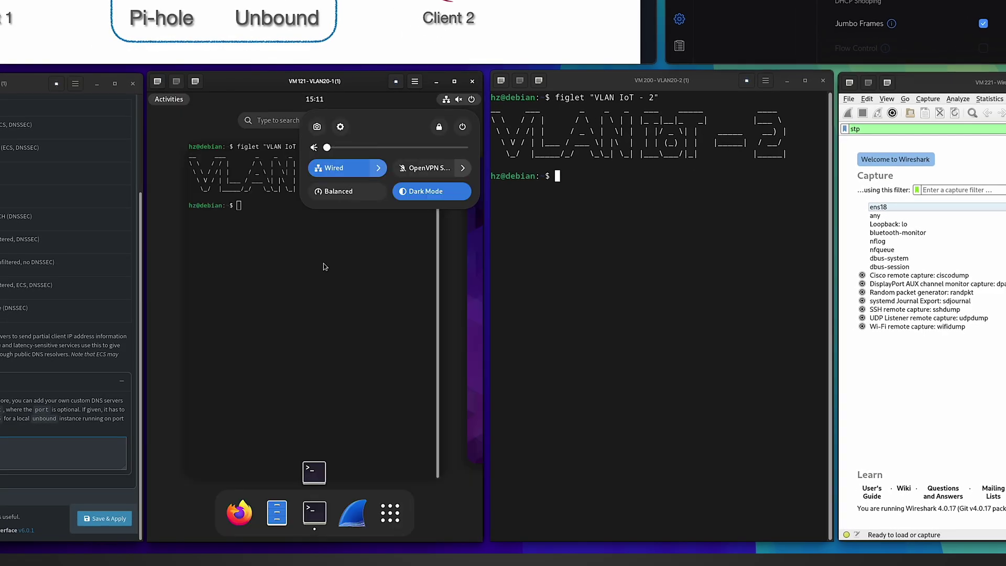
{"action": "left_click", "coordinate": [323, 266]}
{"action": "left_click", "coordinate": [325, 265]}
Set the IPv4 DNS server of the VLAN20-2 VM's wired connection to 192.168.20.119 and apply the change
{"action": "left_click", "coordinate": [676, 240]}
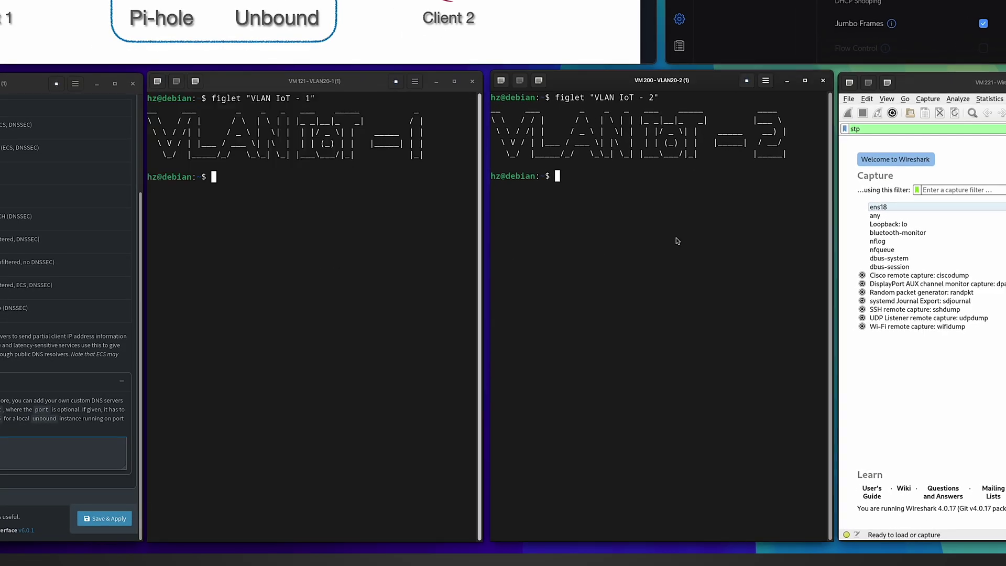
{"action": "key", "text": "super"}
{"action": "left_click", "coordinate": [812, 96]}
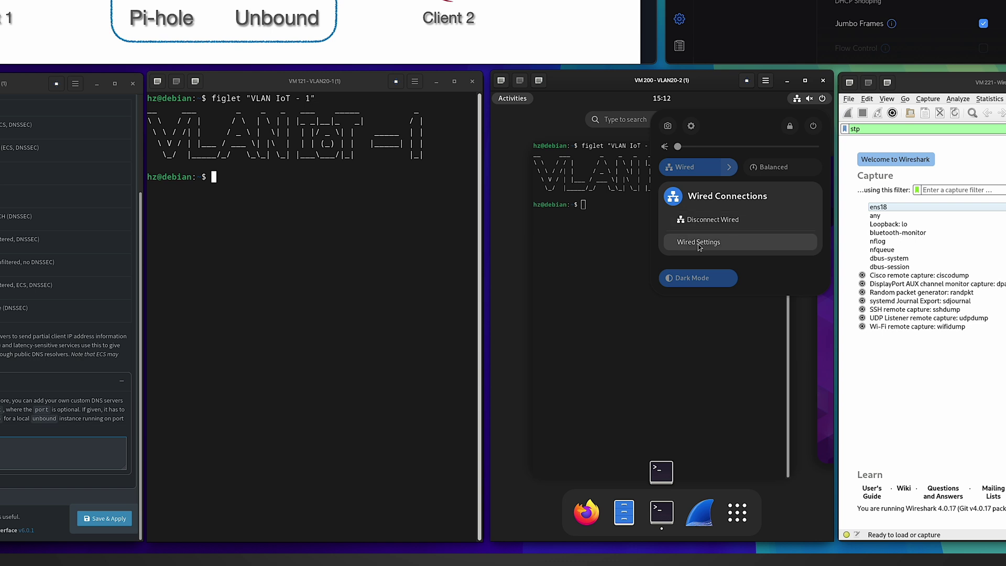
{"action": "left_click", "coordinate": [697, 243]}
{"action": "left_click", "coordinate": [811, 168]}
{"action": "left_click", "coordinate": [607, 218]}
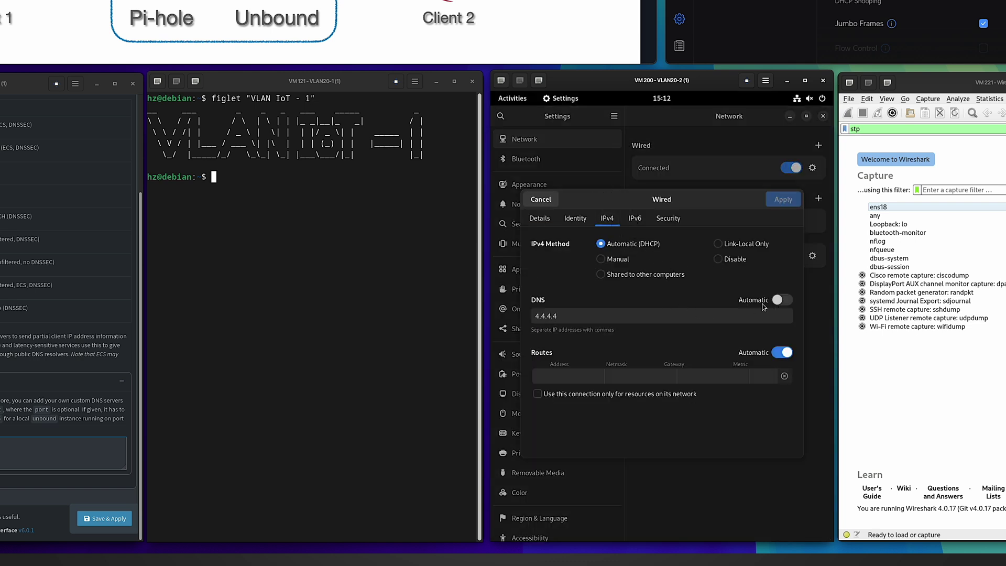
{"action": "left_click", "coordinate": [573, 314]}
{"action": "left_click_drag", "start_coordinate": [532, 314], "coordinate": [567, 314]}
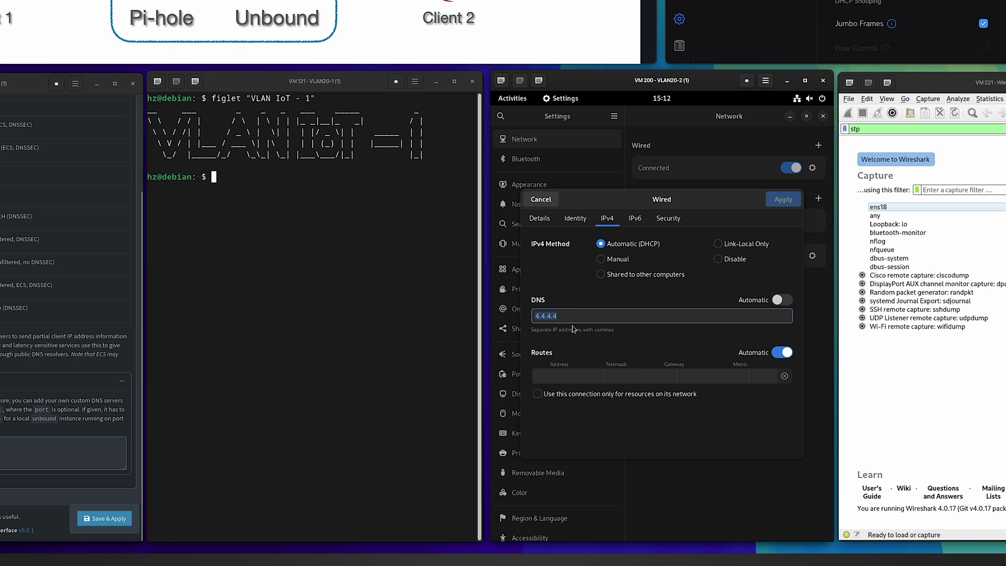
{"action": "type", "text": "192.168.20.119"}
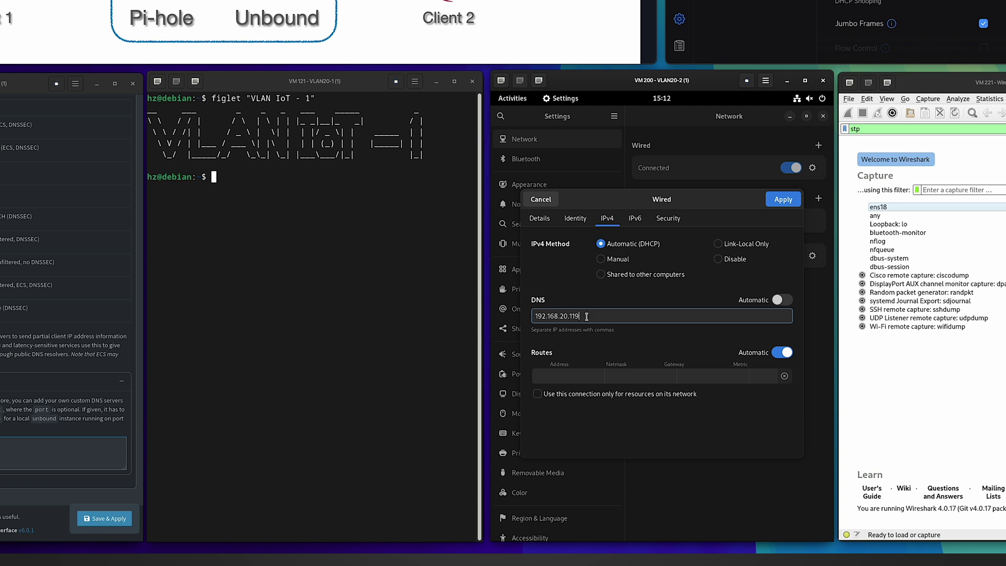
{"action": "left_click", "coordinate": [785, 202]}
Turn the VLAN20-2 VM's wired connection off and on again, and close the network settings
{"action": "left_click", "coordinate": [790, 168]}
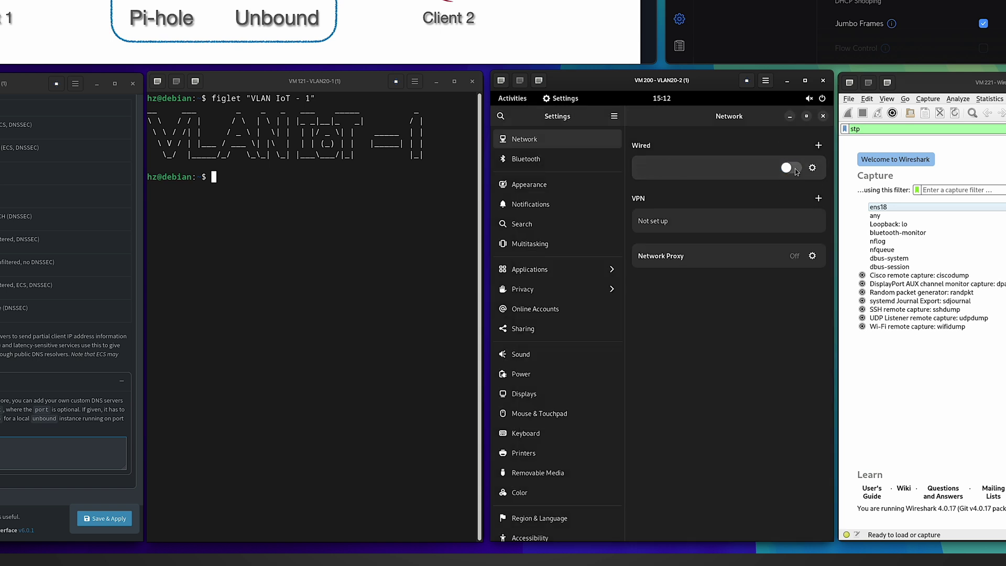
{"action": "left_click", "coordinate": [792, 167]}
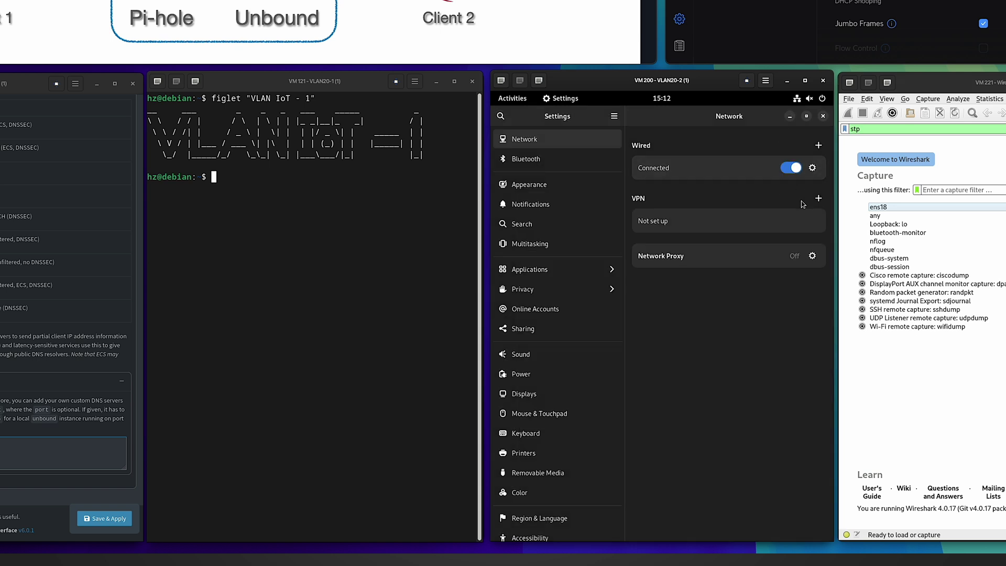
{"action": "left_click", "coordinate": [822, 118]}
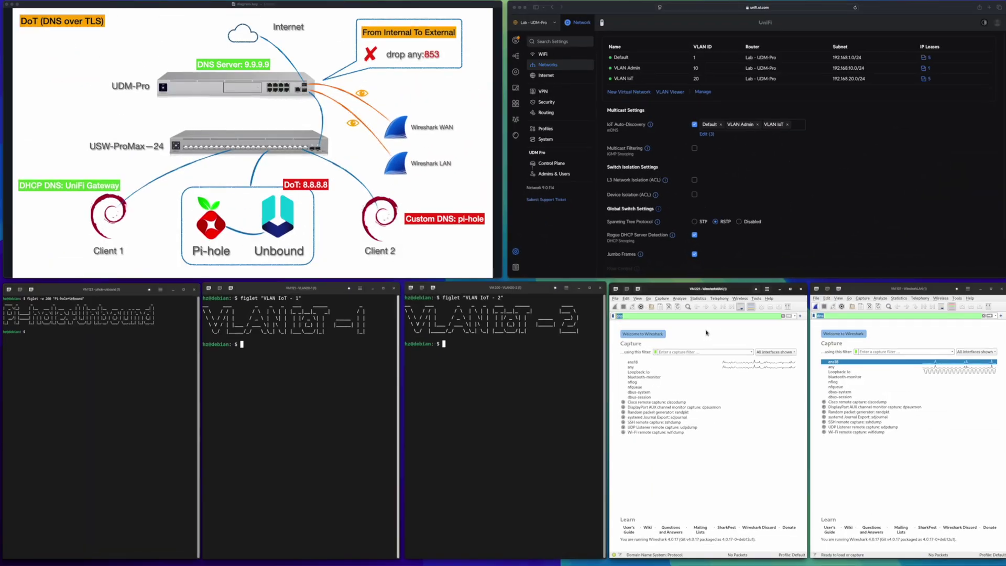
Capture DNS traffic in both the WAN and LAN Wireshark VMs, and query canada.ca with dig on the pihole-unbound VM
{"action": "left_click", "coordinate": [638, 309]}
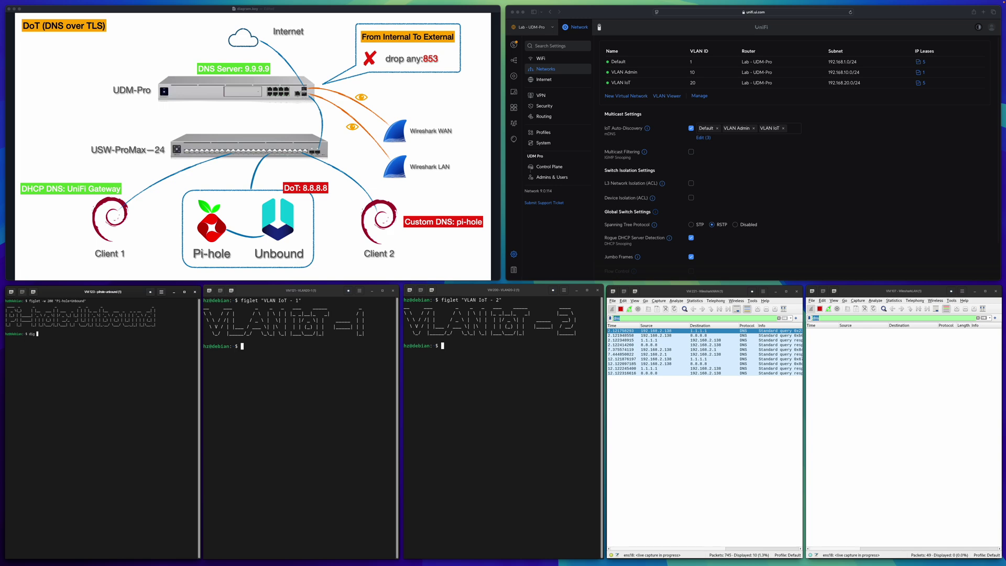
{"action": "type", "text": "canada.ca"}
{"action": "key", "text": "Return"}
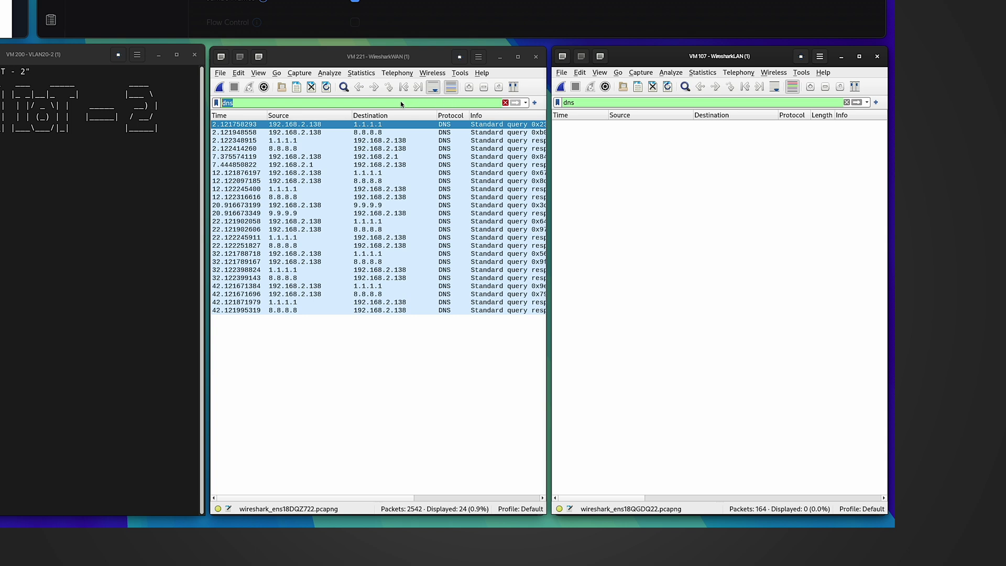
Filter the Wireshark WAN capture by tls and examine the packets exchanged with 8.8.8.8
{"action": "type", "text": "tls"}
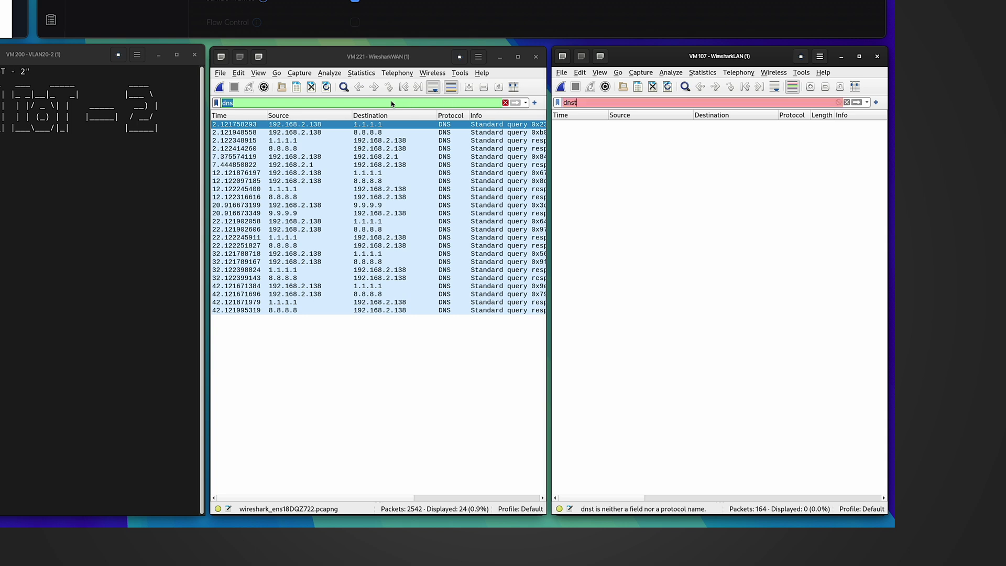
{"action": "key", "text": "Return"}
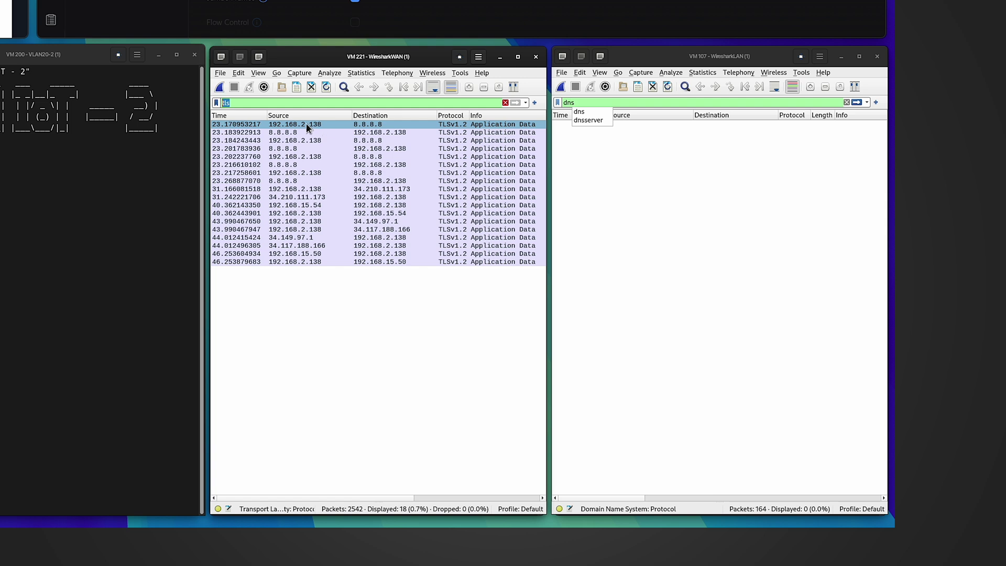
{"action": "left_click", "coordinate": [376, 125]}
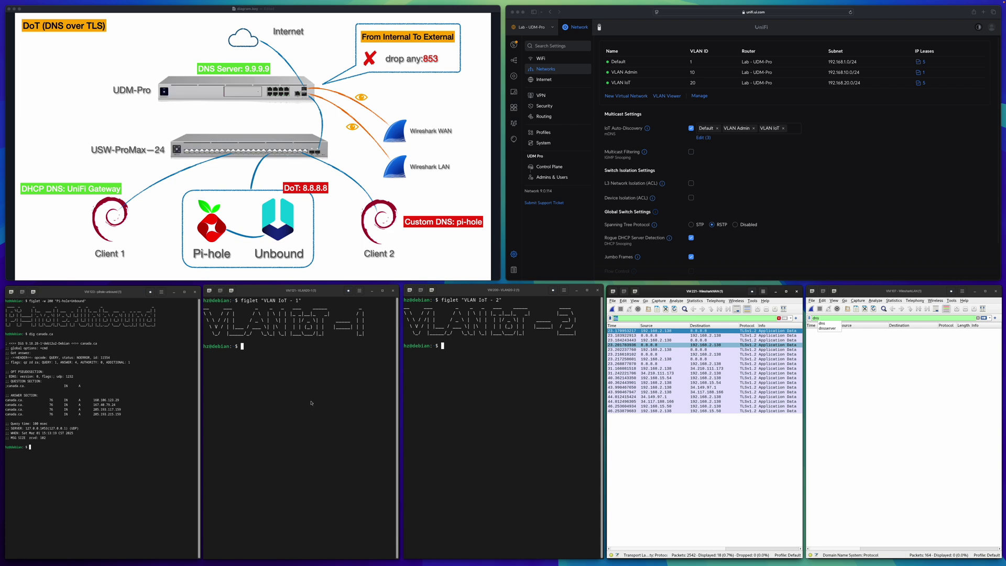
Start new live captures in the WAN and LAN Wireshark VMs, and switch to the VLAN20-1 terminal
{"action": "left_click", "coordinate": [652, 320]}
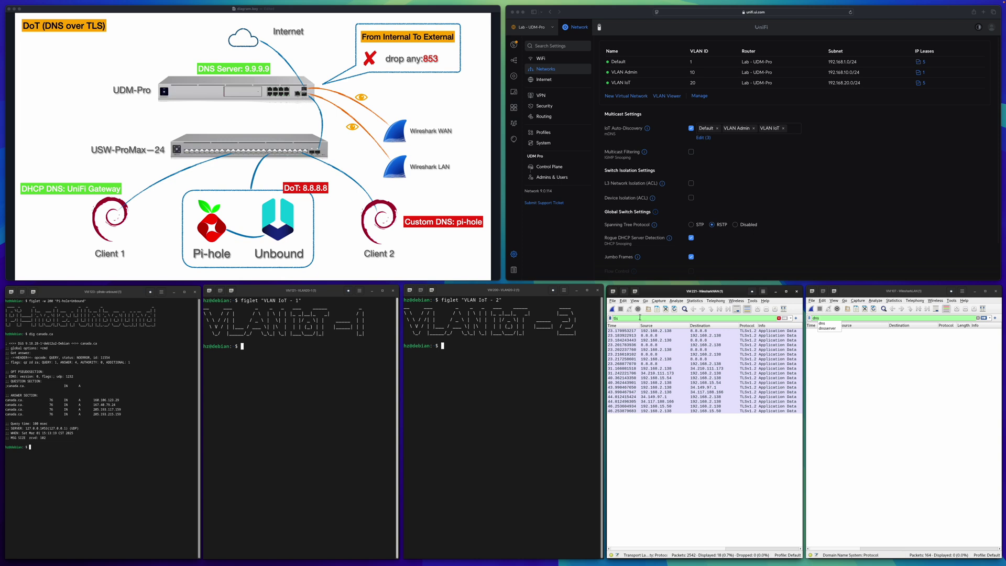
{"action": "left_click", "coordinate": [635, 309]}
{"action": "left_click", "coordinate": [281, 366]}
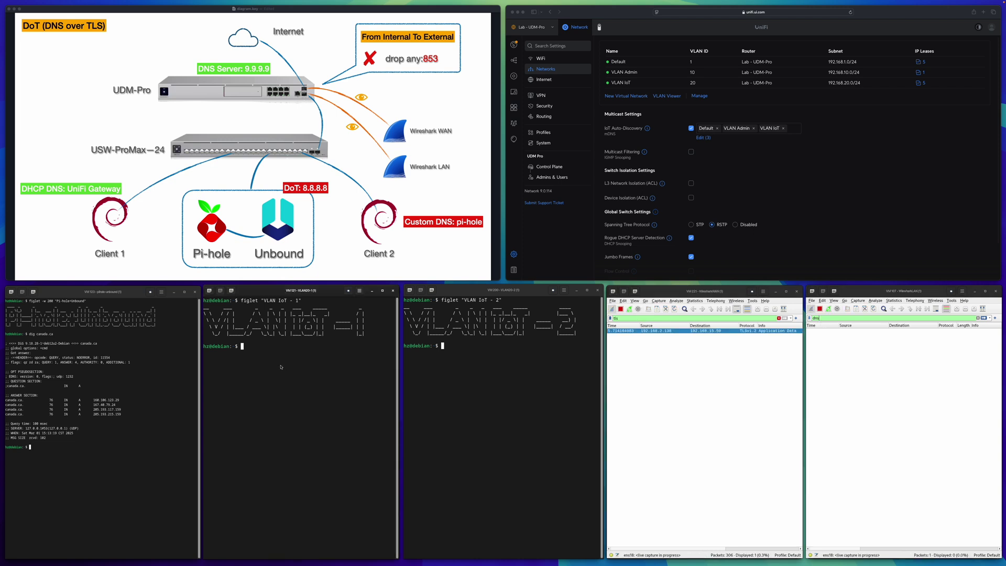
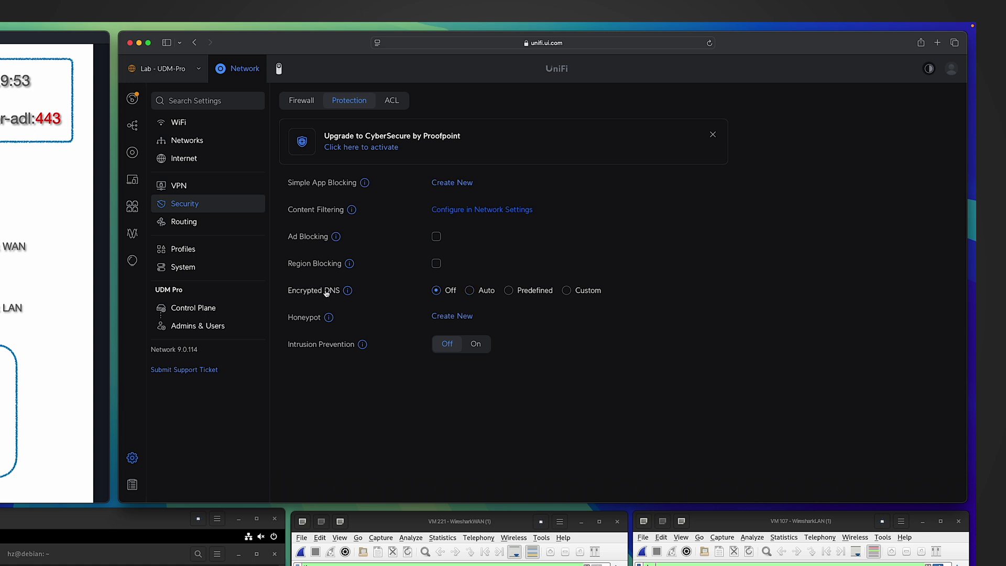
{"action": "mouse_move", "coordinate": [327, 288]}
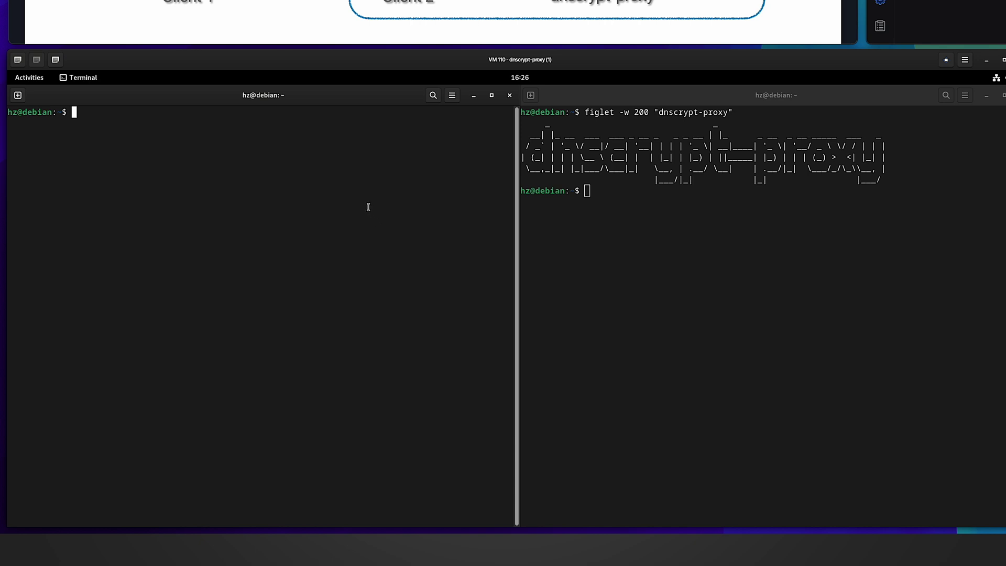
Go to /etc/dnscrypt-proxy on the dnscrypt-proxy VM, list its files, and open dnscrypt-proxy.toml in vi
{"action": "type", "text": "cd /etc/dns*"}
{"action": "key", "text": "Return"}
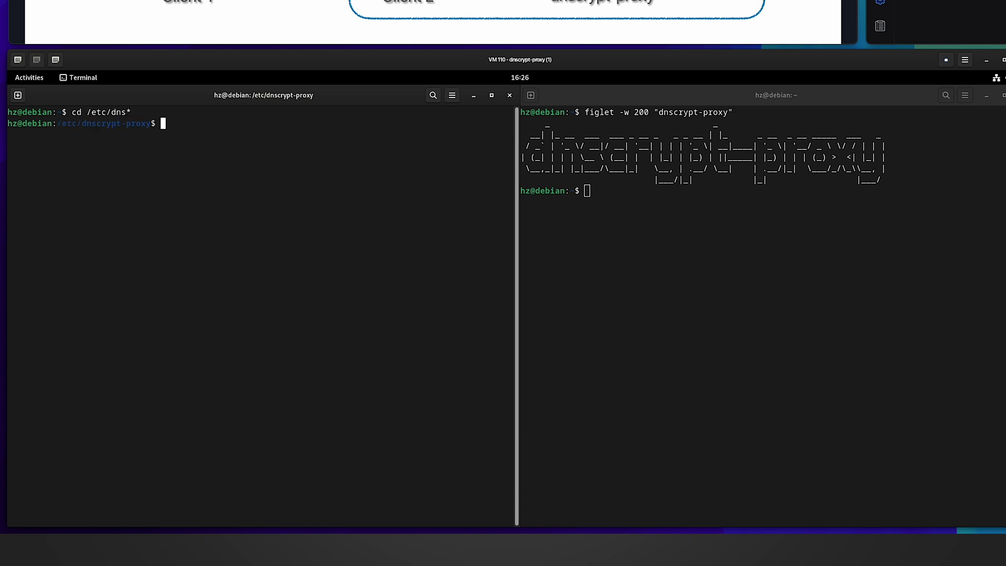
{"action": "type", "text": "ls"}
{"action": "key", "text": "Return"}
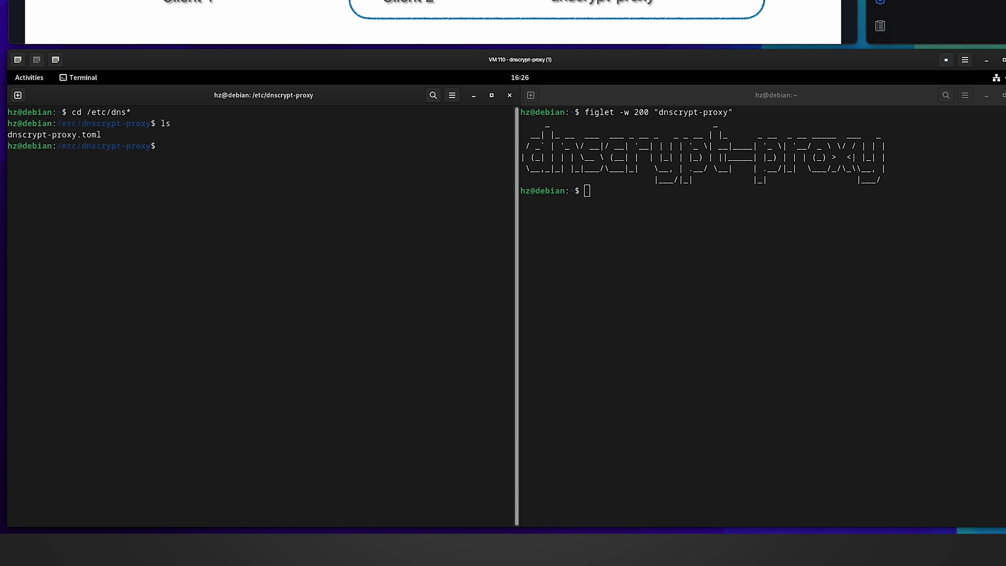
{"action": "type", "text": "vi *.toml"}
{"action": "key", "text": "Return"}
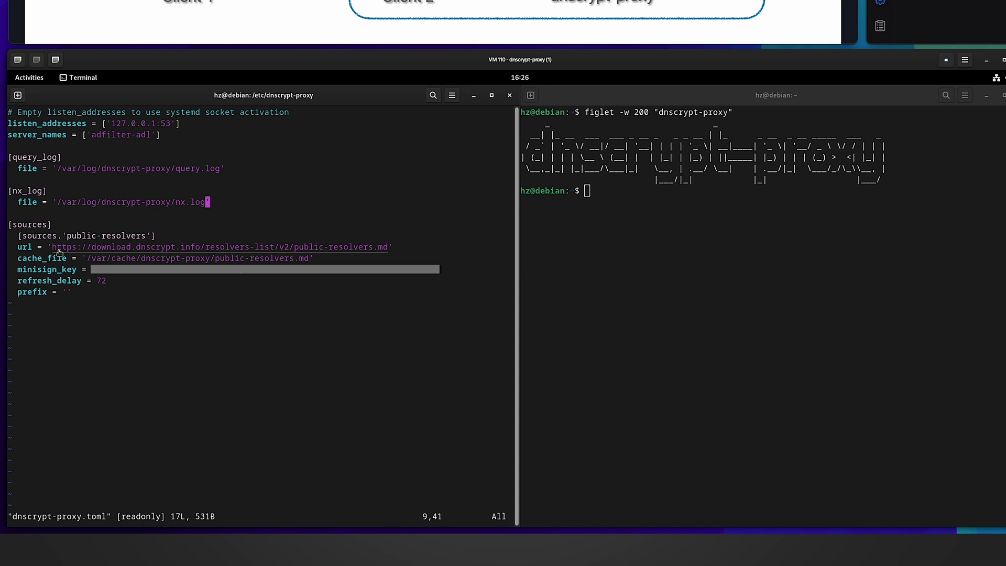
Look up adfilter-adl in the linked public-resolvers list, examine the listen address and server name in dnscrypt-proxy.toml, and quit vi
{"action": "left_click", "coordinate": [59, 253], "text": "ctrl"}
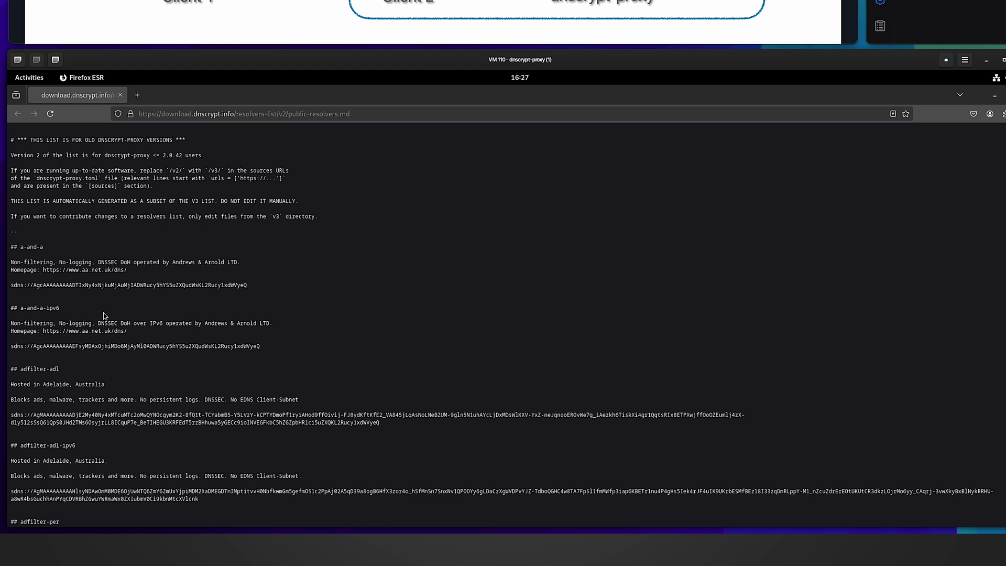
{"action": "left_click_drag", "start_coordinate": [60, 369], "coordinate": [22, 370]}
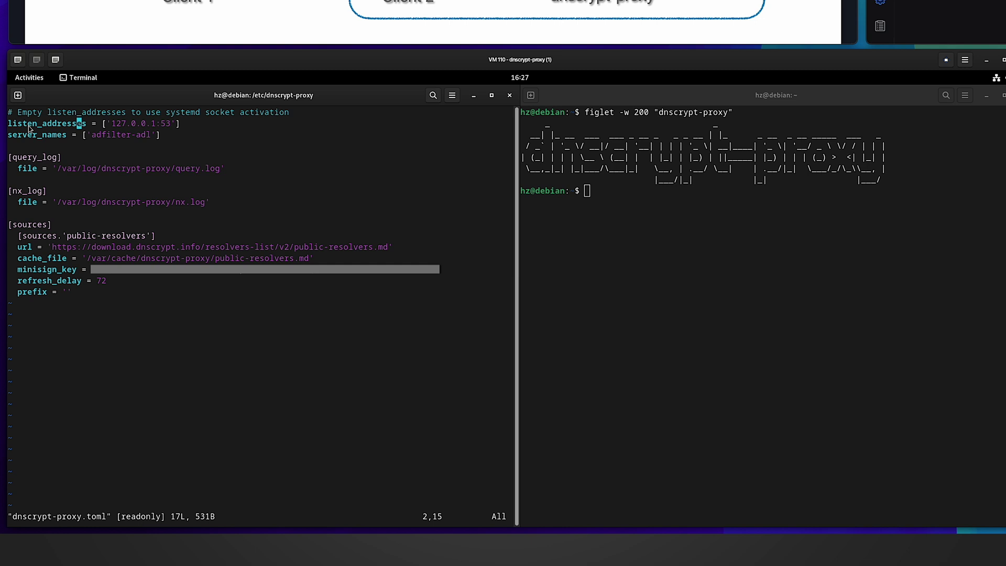
{"action": "left_click_drag", "start_coordinate": [112, 126], "coordinate": [172, 126]}
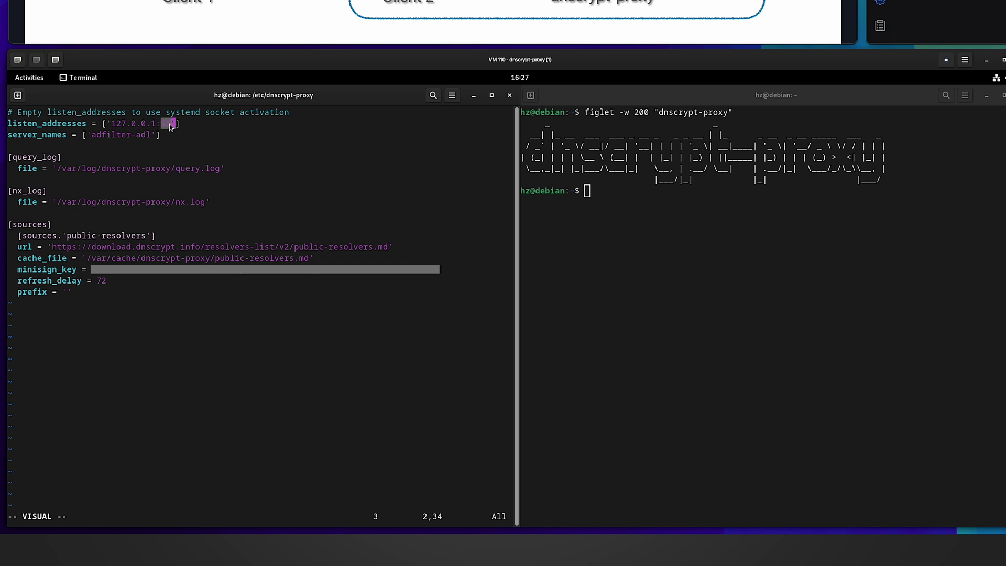
{"action": "left_click", "coordinate": [153, 135]}
{"action": "left_click_drag", "start_coordinate": [93, 138], "coordinate": [148, 138]}
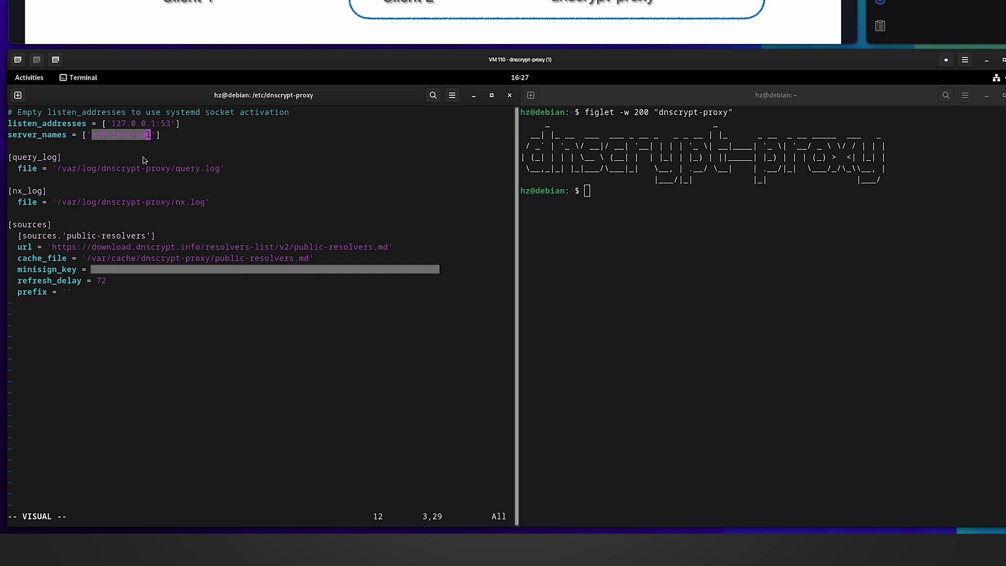
{"action": "type", "text": ":q"}
{"action": "key", "text": "Return"}
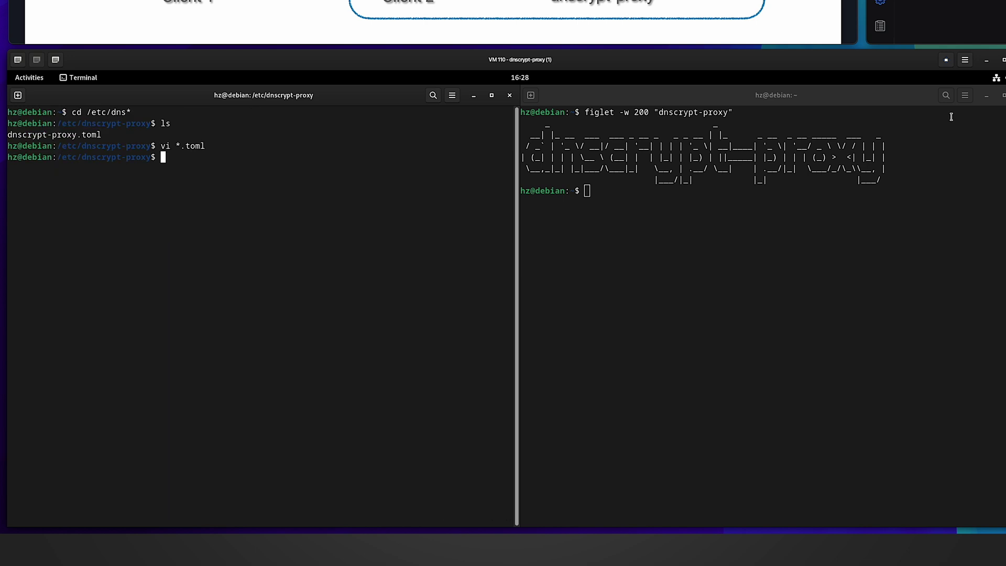
Turn off automatic IPv4 DNS for the VM's wired connection, set its DNS server to 127.0.0.1, and reconnect the wired network
{"action": "left_click", "coordinate": [996, 77]}
{"action": "left_click", "coordinate": [929, 151]}
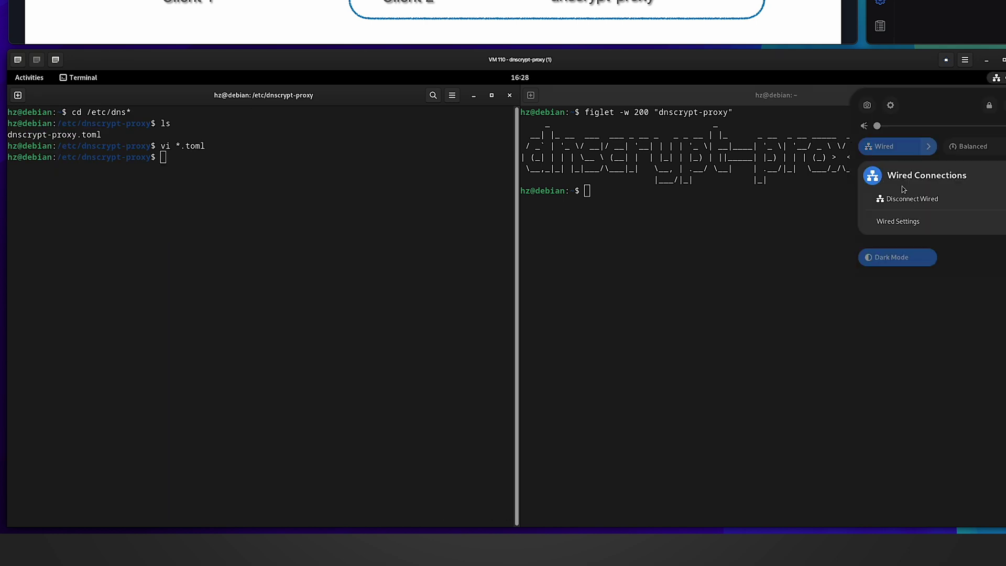
{"action": "left_click", "coordinate": [904, 224]}
{"action": "left_click", "coordinate": [464, 201]}
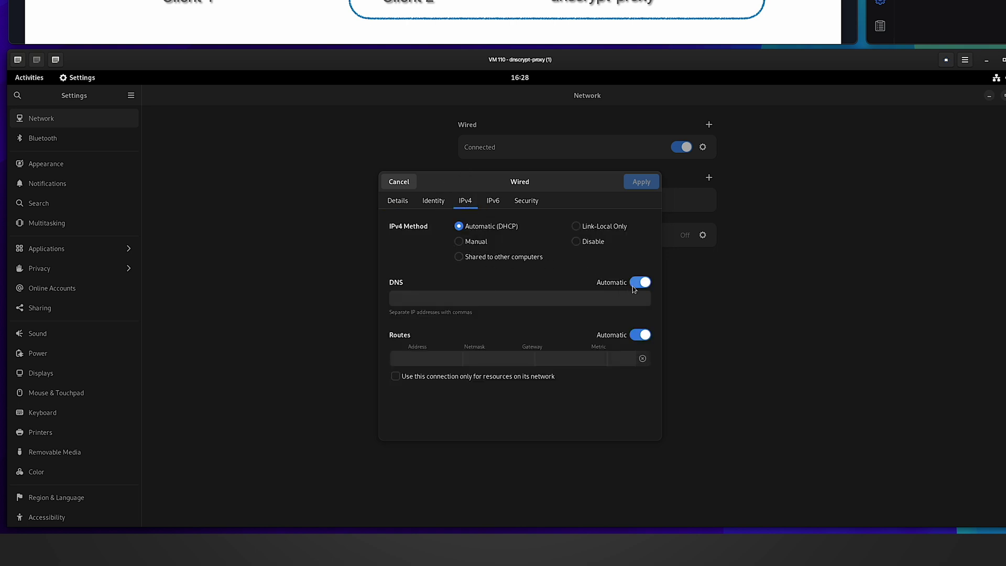
{"action": "left_click", "coordinate": [635, 285]}
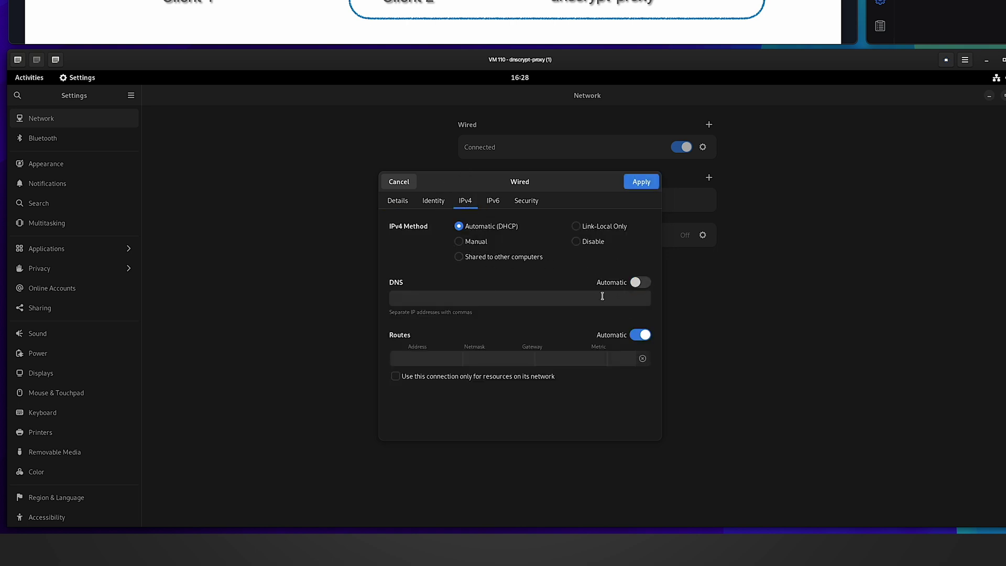
{"action": "left_click", "coordinate": [504, 305]}
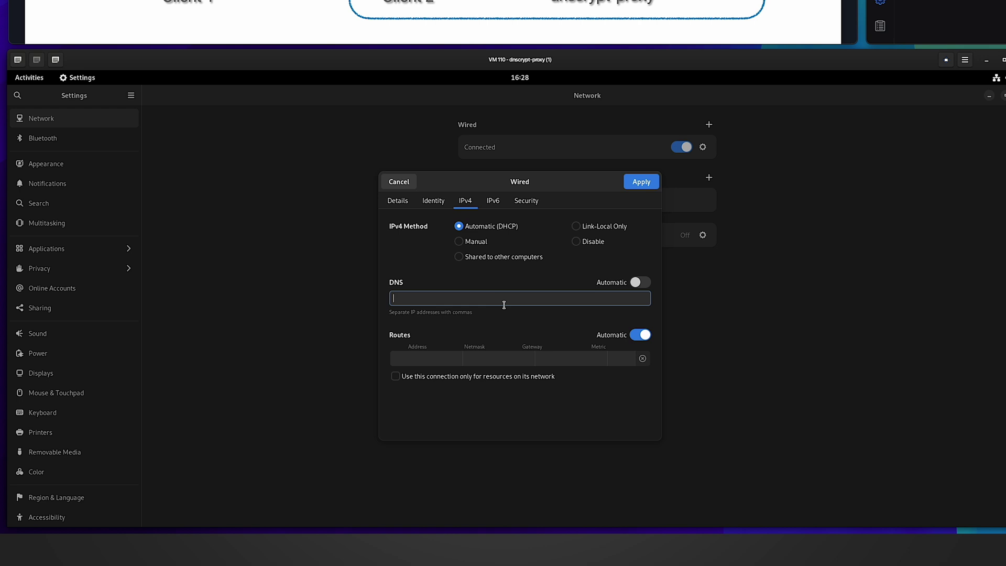
{"action": "type", "text": "127."}
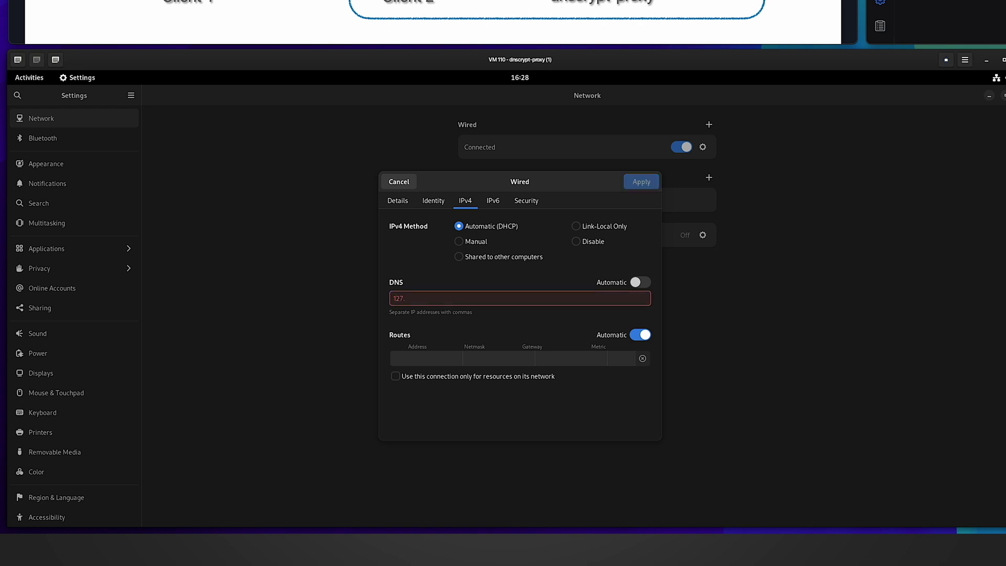
{"action": "type", "text": "0.0.1"}
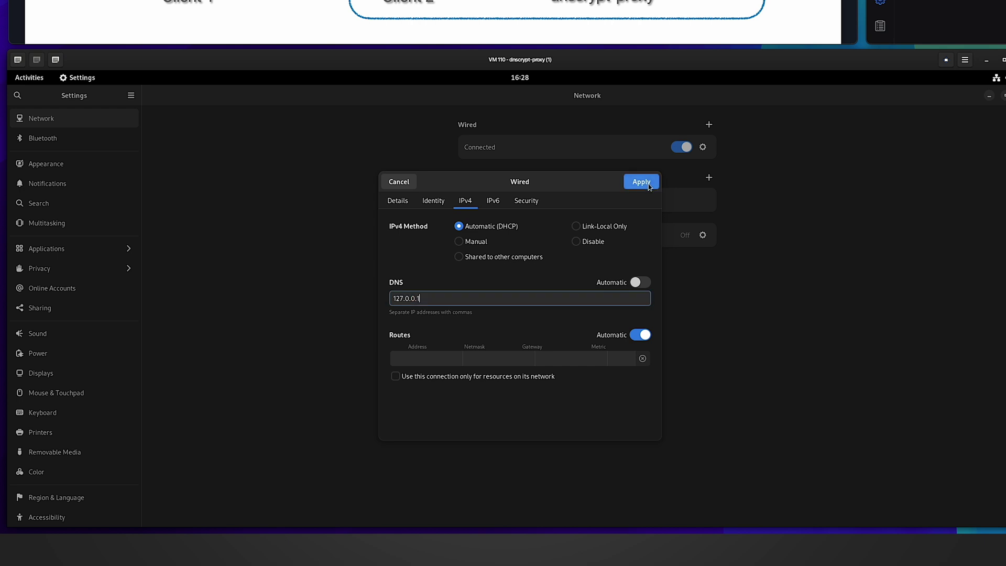
{"action": "left_click", "coordinate": [641, 182]}
{"action": "left_click", "coordinate": [681, 147]}
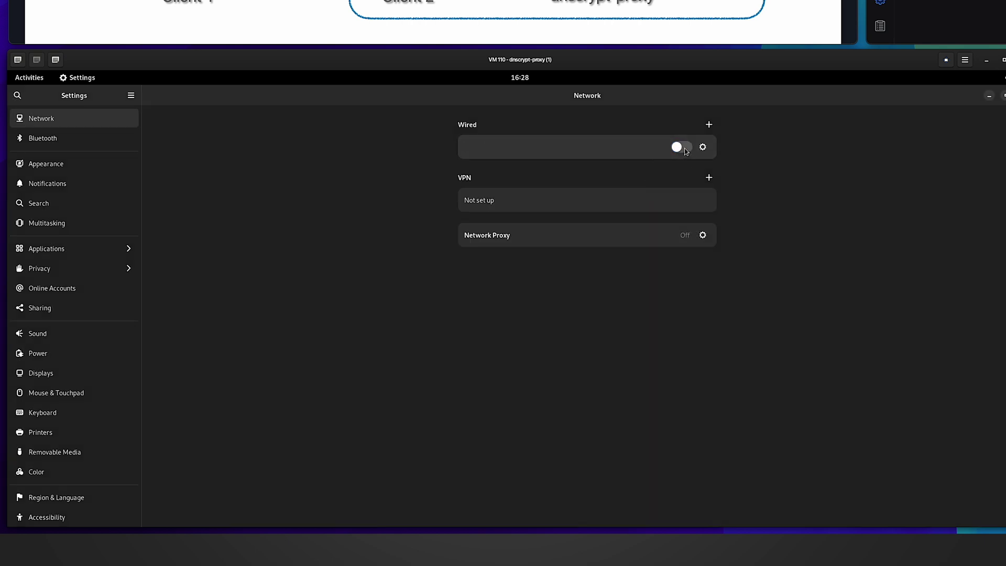
{"action": "left_click", "coordinate": [682, 149]}
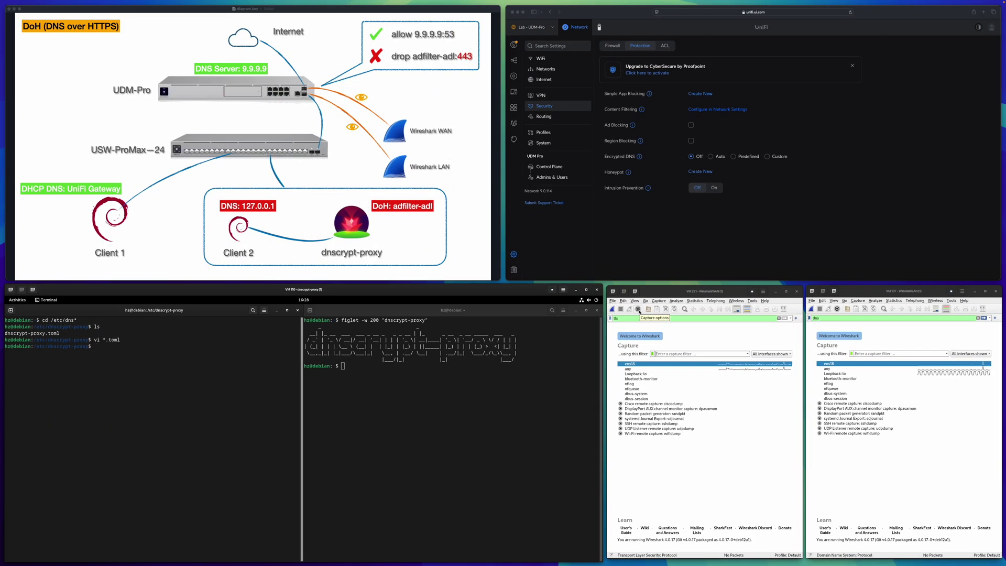
Run dig ui.com in the dnscrypt-proxy terminal while both Wireshark VMs capture, and stop the WAN and LAN captures
{"action": "key", "text": "ctrl+e"}
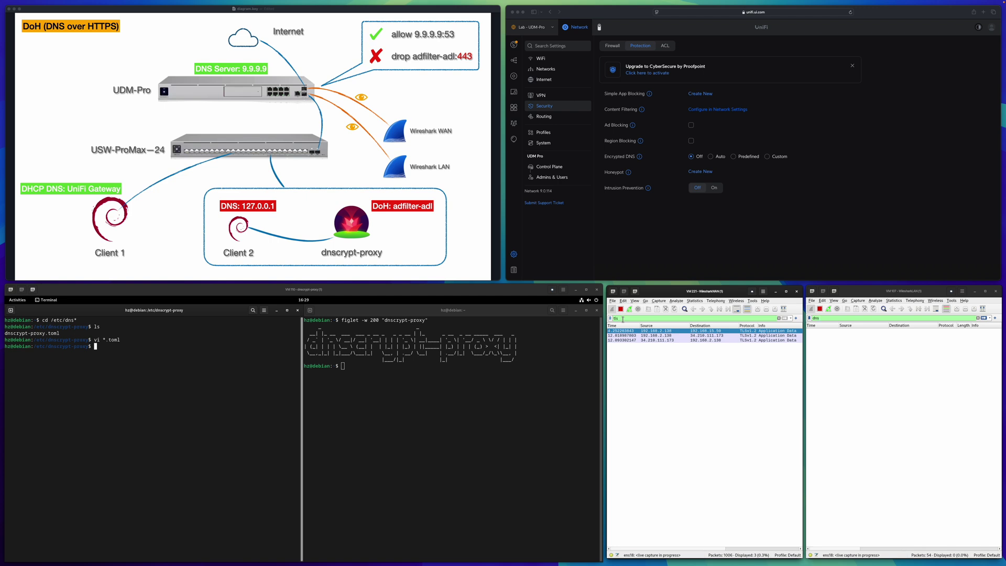
{"action": "left_click", "coordinate": [172, 381]}
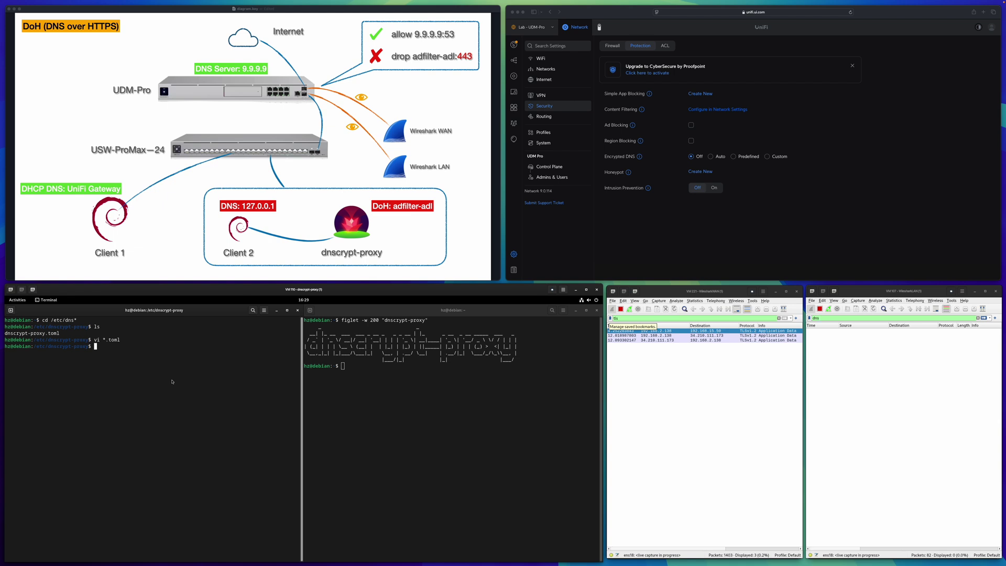
{"action": "type", "text": "dig ui.com"}
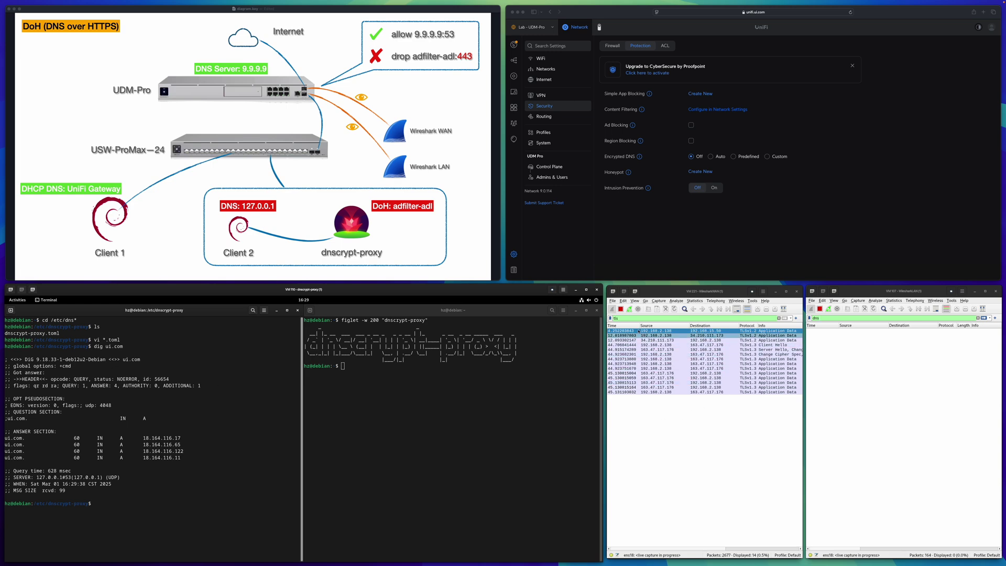
{"action": "left_click", "coordinate": [620, 309]}
{"action": "left_click", "coordinate": [820, 309]}
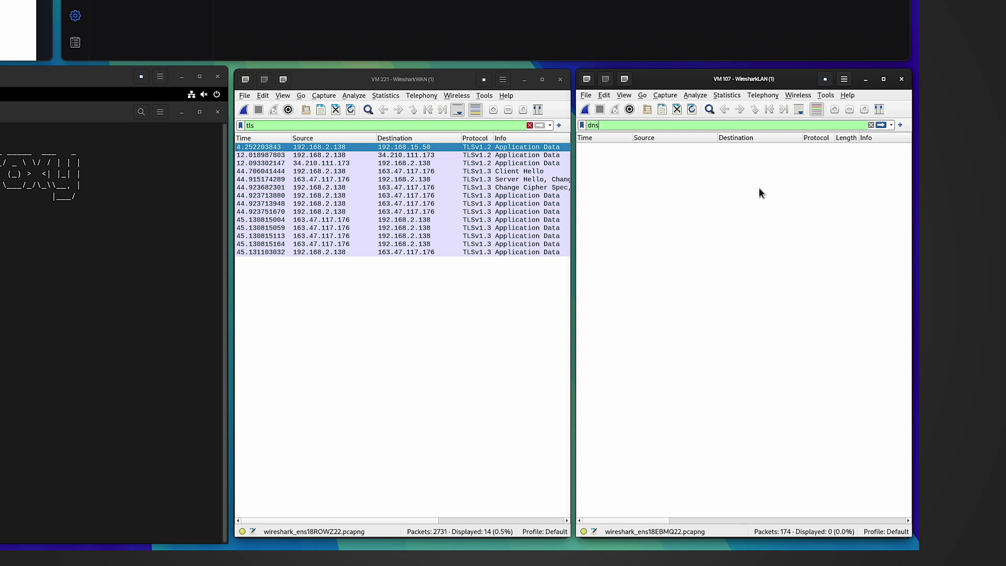
Examine the TLS packets exchanged with 163.47.117.176 in the WAN capture, including the Client Hello packet's TCP destination port
{"action": "left_click", "coordinate": [353, 297]}
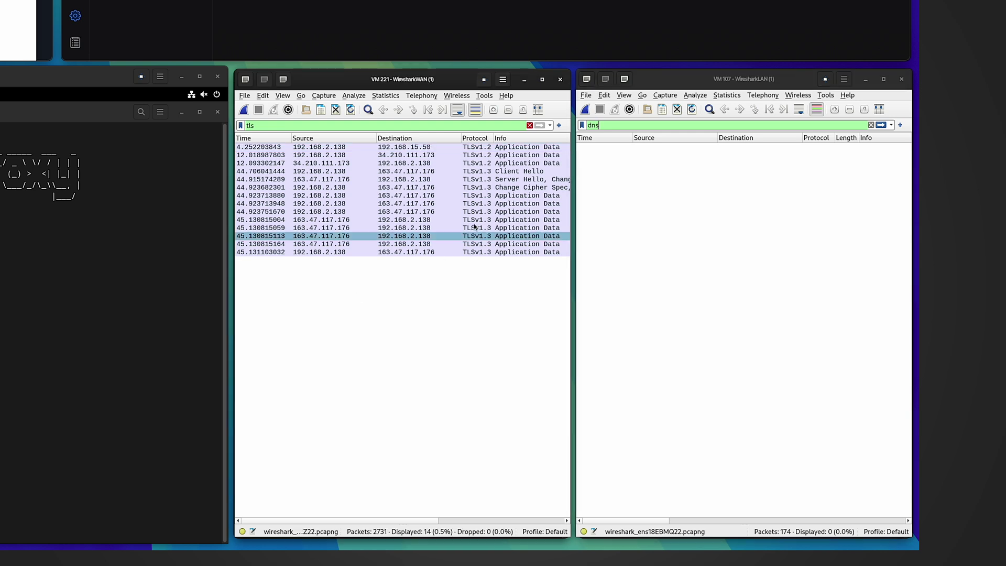
{"action": "left_click", "coordinate": [399, 173]}
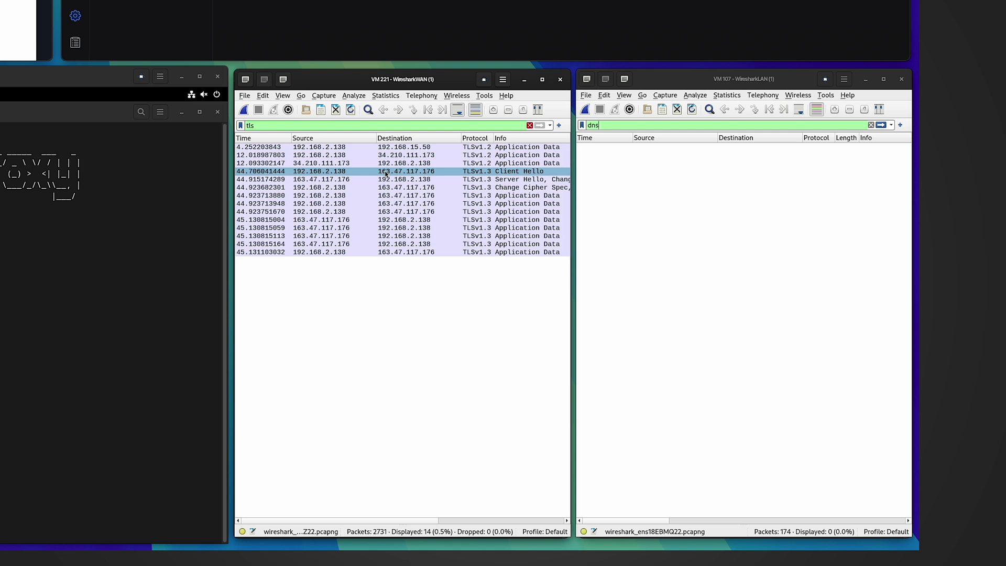
{"action": "mouse_move", "coordinate": [483, 178]}
{"action": "left_mouse_down"}
{"action": "mouse_move", "coordinate": [498, 223]}
{"action": "mouse_move", "coordinate": [484, 252]}
{"action": "mouse_move", "coordinate": [473, 184]}
{"action": "left_mouse_up"}
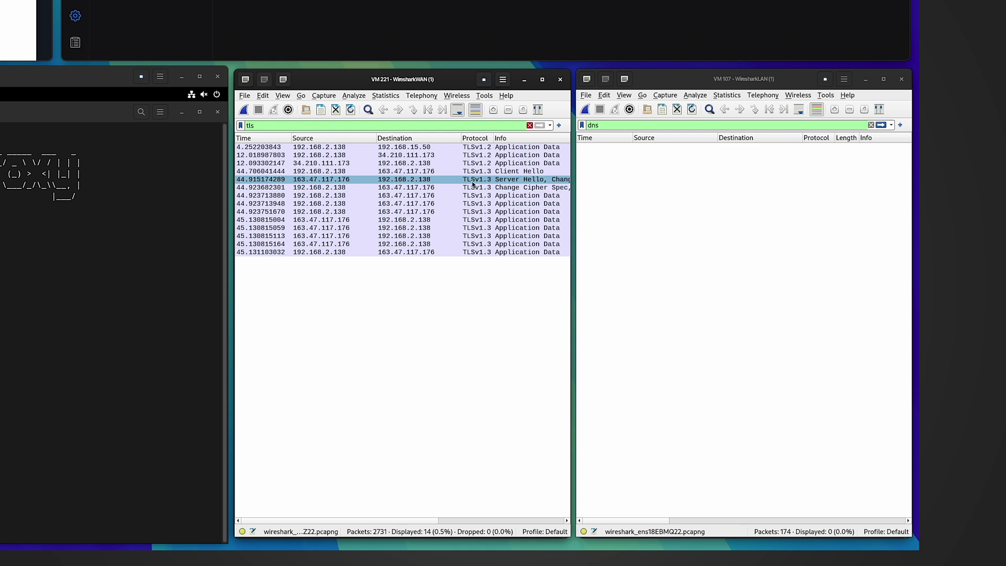
{"action": "left_click_drag", "start_coordinate": [473, 184], "coordinate": [506, 173]}
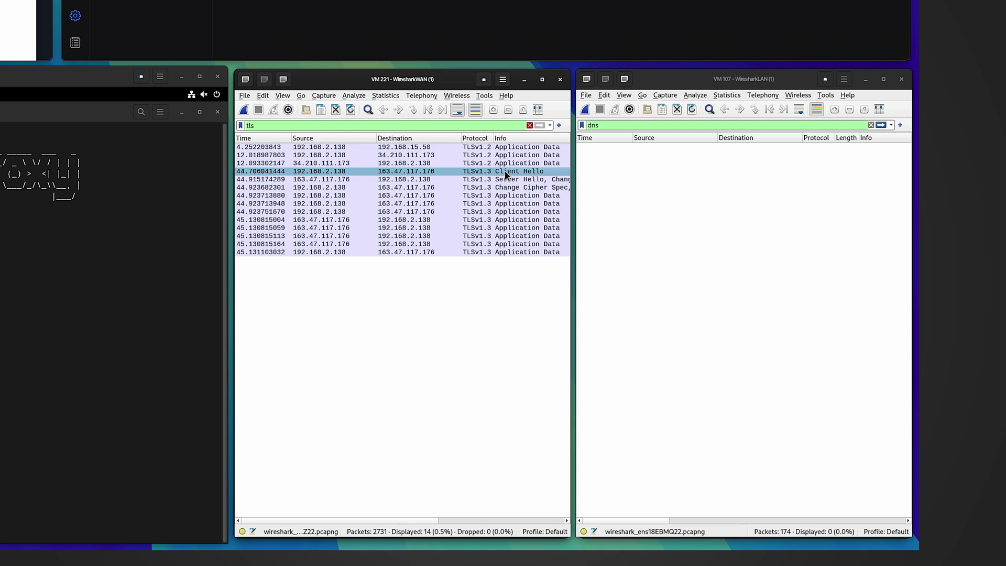
{"action": "double_click", "coordinate": [504, 171]}
{"action": "left_click", "coordinate": [442, 171]}
{"action": "left_click", "coordinate": [330, 169]}
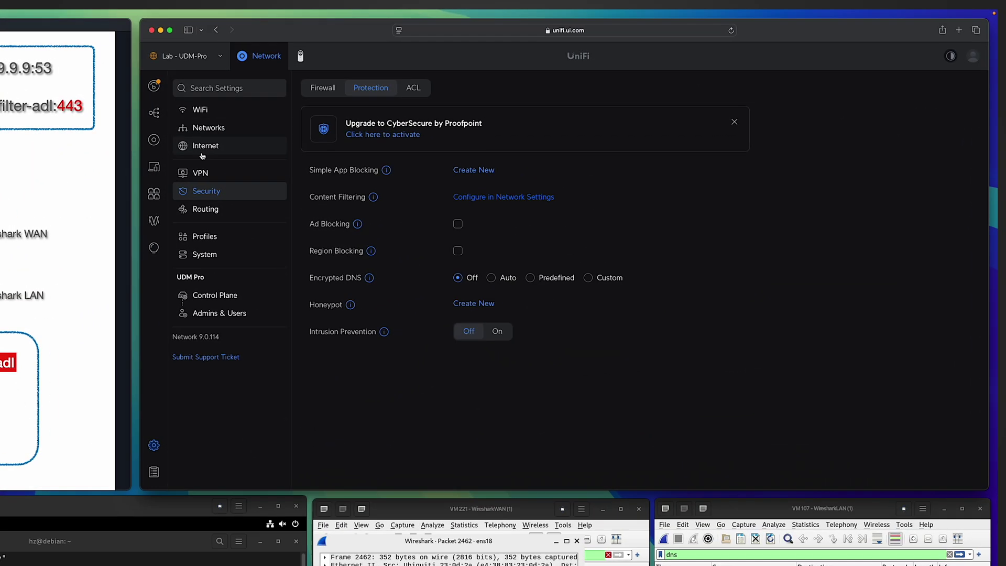
Remove the Block DoT policy from the Internal-to-External firewall policies in UniFi
{"action": "left_click", "coordinate": [325, 90]}
{"action": "scroll", "coordinate": [389, 294], "scroll_direction": "down", "scroll_amount": 5}
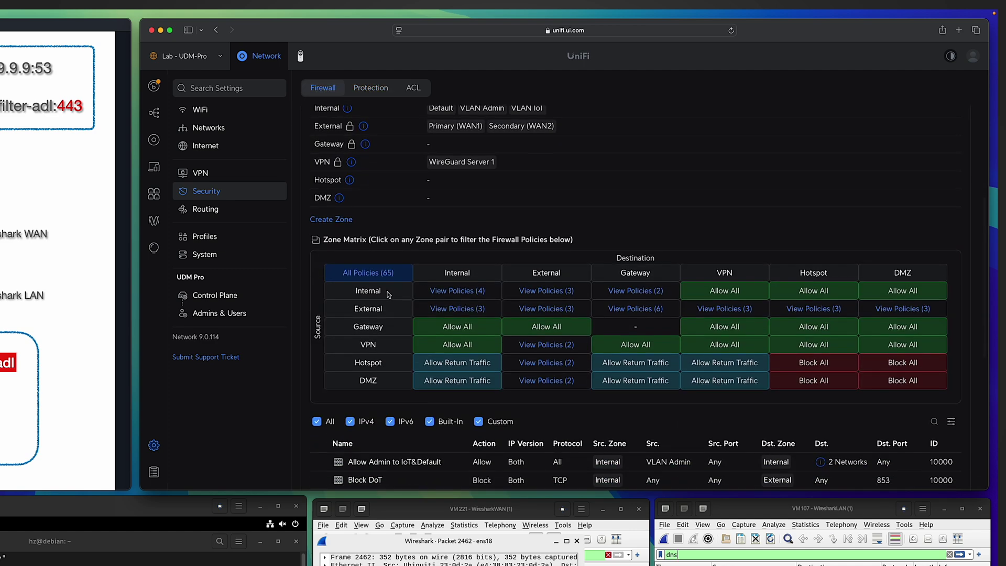
{"action": "left_click", "coordinate": [545, 293]}
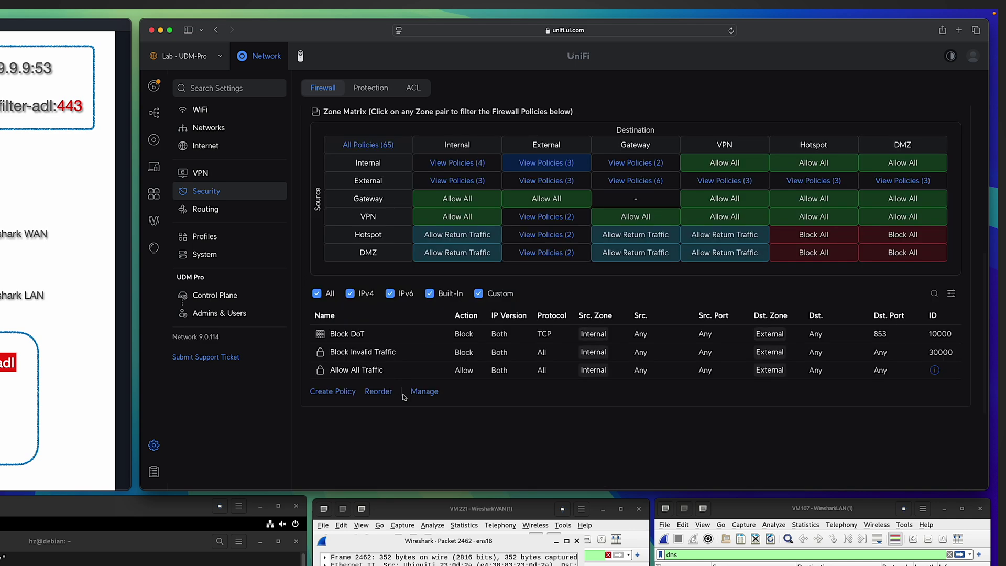
{"action": "left_click", "coordinate": [413, 393]}
{"action": "left_click", "coordinate": [320, 334]}
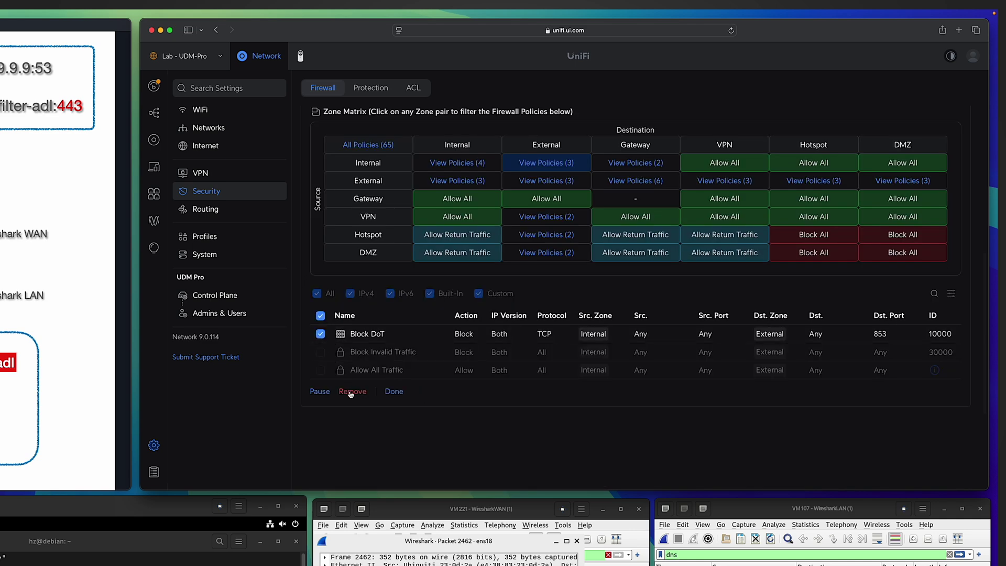
{"action": "left_click", "coordinate": [352, 391]}
{"action": "left_click", "coordinate": [443, 361]}
Start a new Internal-to-External firewall policy named Block DoH with VLAN IoT as its source network
{"action": "left_click", "coordinate": [333, 373]}
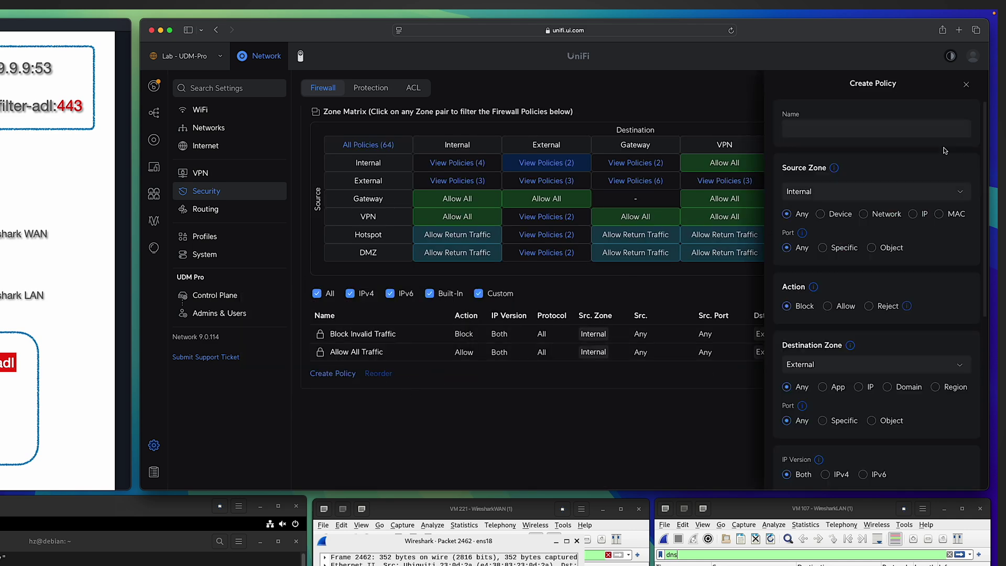
{"action": "left_click", "coordinate": [813, 127]}
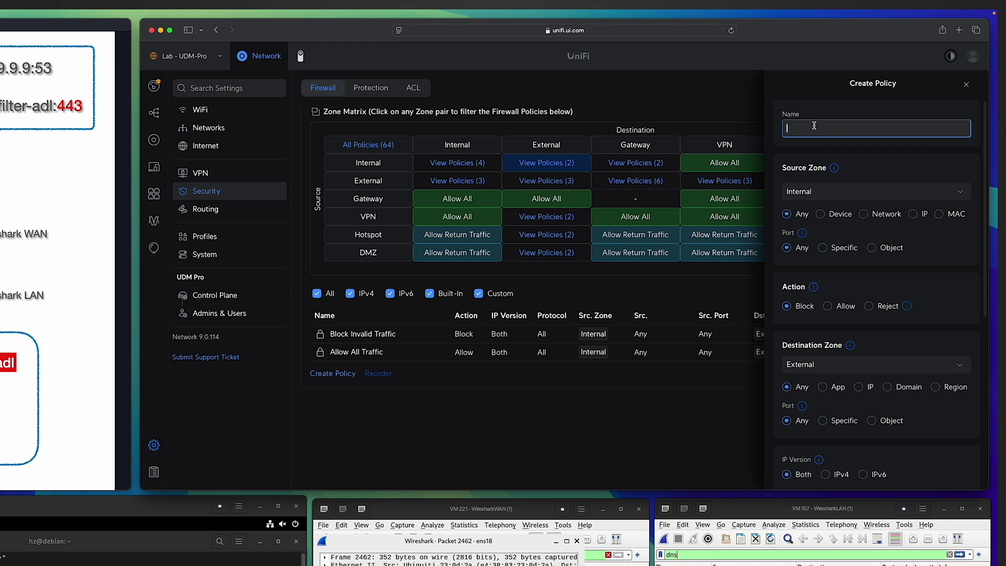
{"action": "type", "text": "Block DoH"}
{"action": "left_click", "coordinate": [865, 216]}
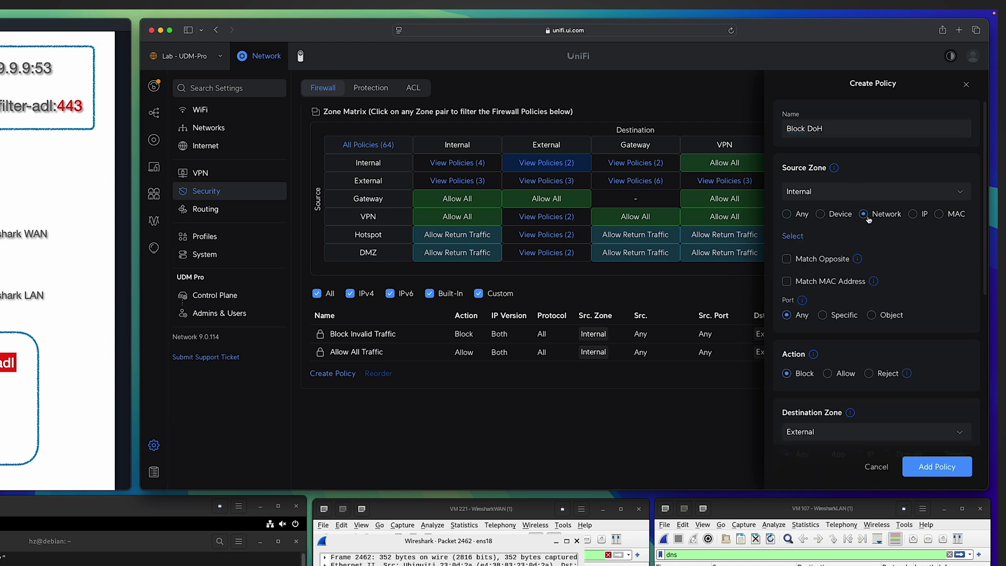
{"action": "left_click", "coordinate": [792, 236]}
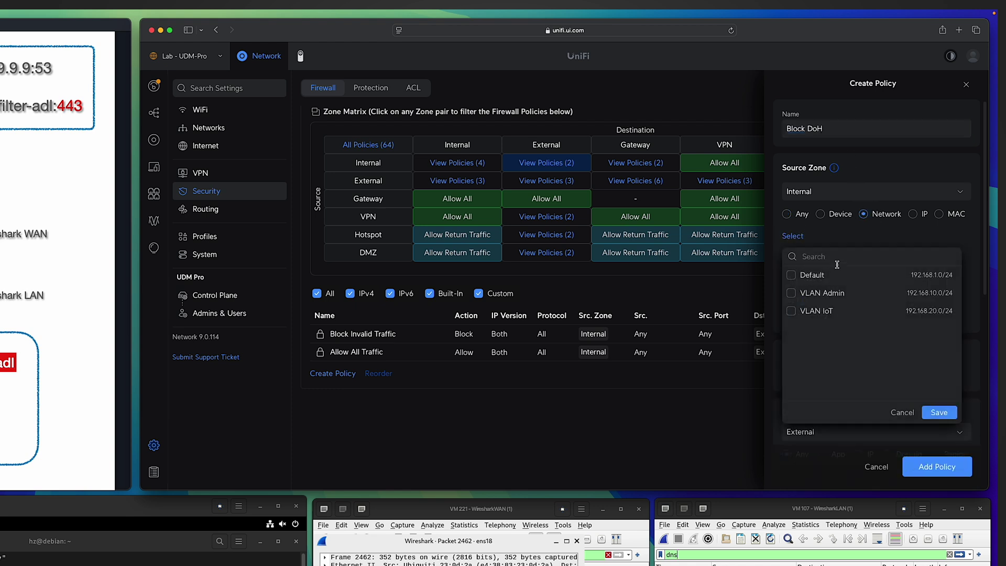
{"action": "left_click", "coordinate": [817, 312]}
{"action": "left_click", "coordinate": [939, 412]}
Keep the policy's action as Block and set its destination port to the specific service HTTPS, 443
{"action": "scroll", "coordinate": [801, 321], "scroll_direction": "down", "scroll_amount": 2}
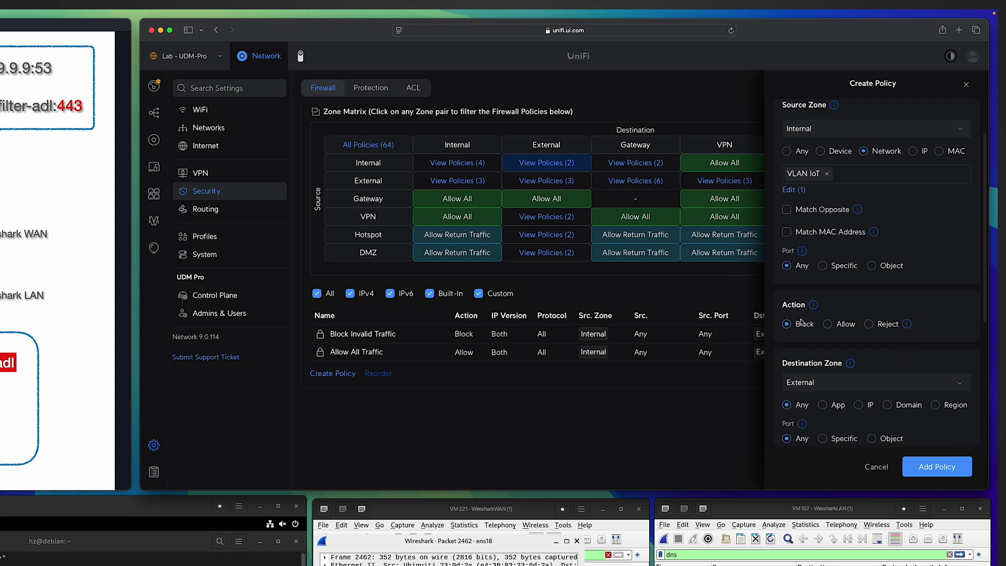
{"action": "scroll", "coordinate": [837, 346], "scroll_direction": "down", "scroll_amount": 3}
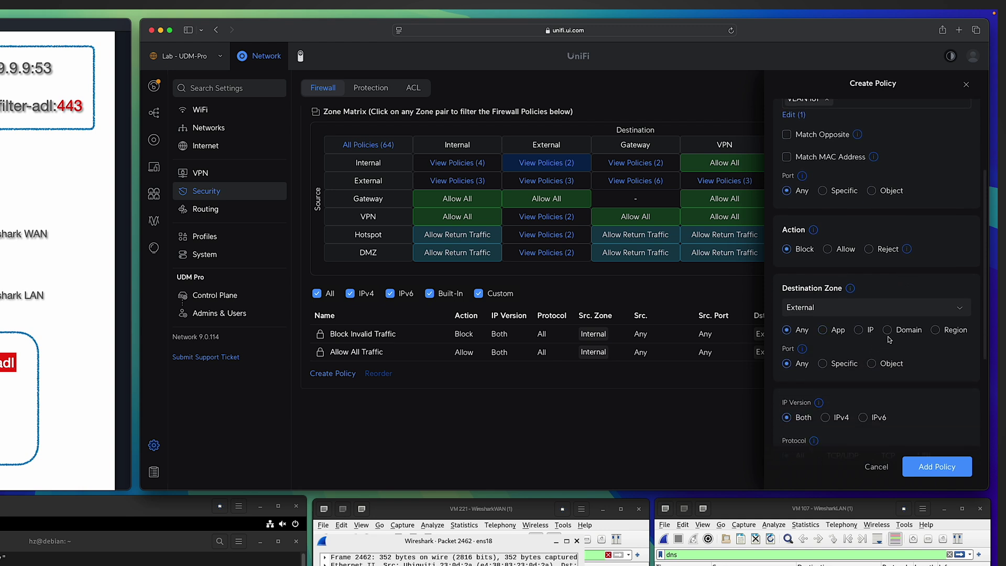
{"action": "left_click", "coordinate": [823, 363]}
{"action": "scroll", "coordinate": [854, 366], "scroll_direction": "down", "scroll_amount": 2}
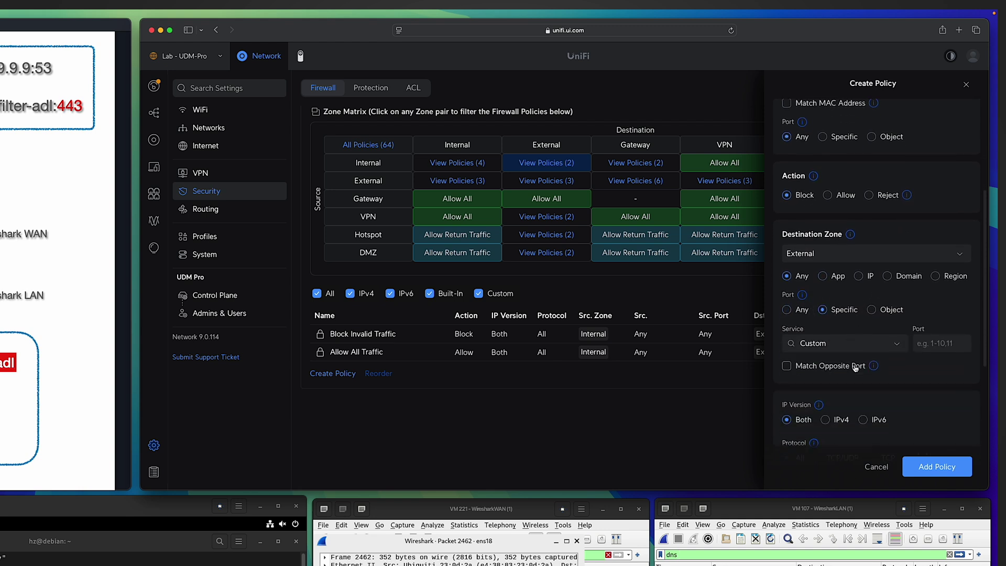
{"action": "left_click", "coordinate": [843, 327]}
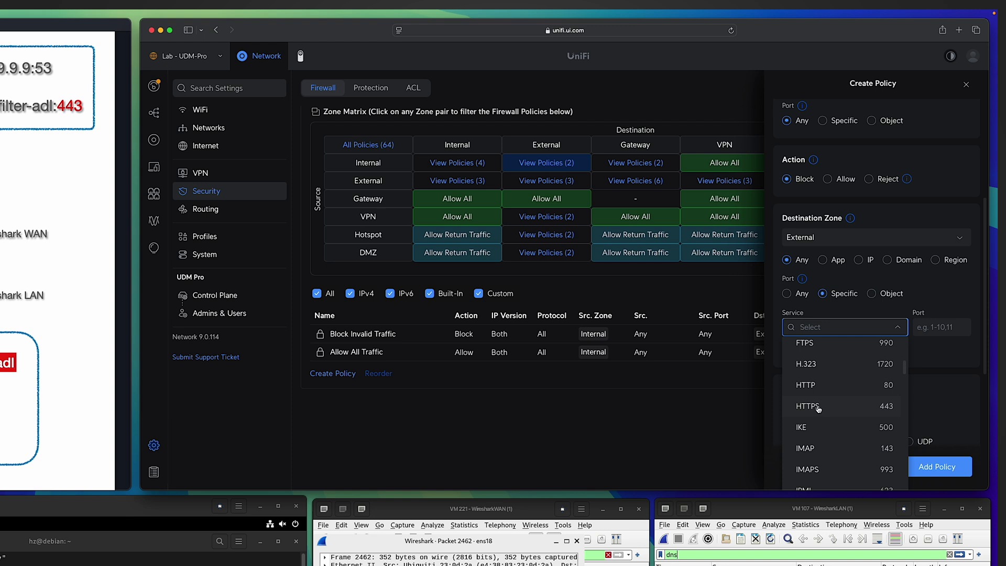
{"action": "left_click", "coordinate": [882, 409]}
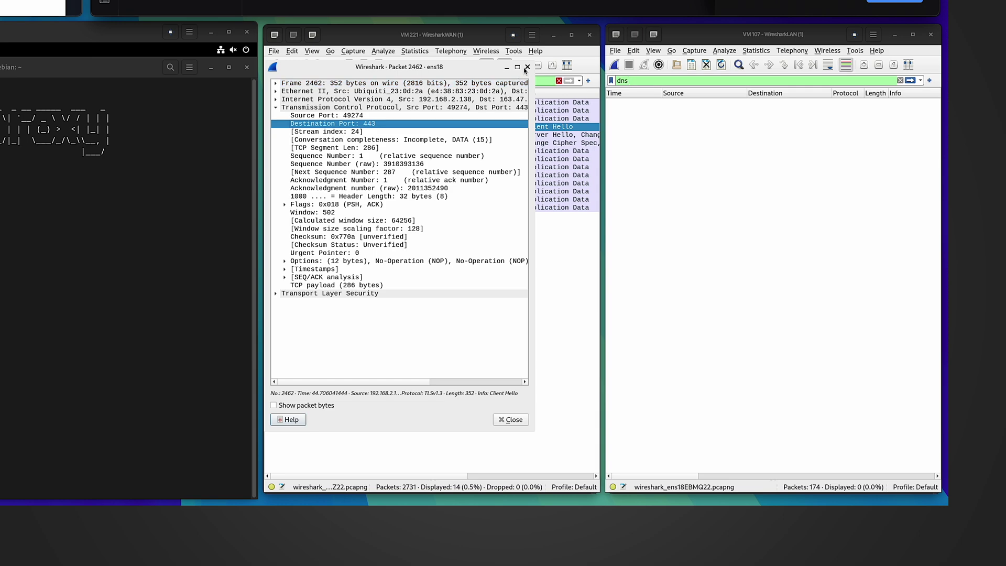
Close the Wireshark packet details window and add 163.47.117.176 as the Block DoH policy's specific destination IP
{"action": "left_click", "coordinate": [527, 67]}
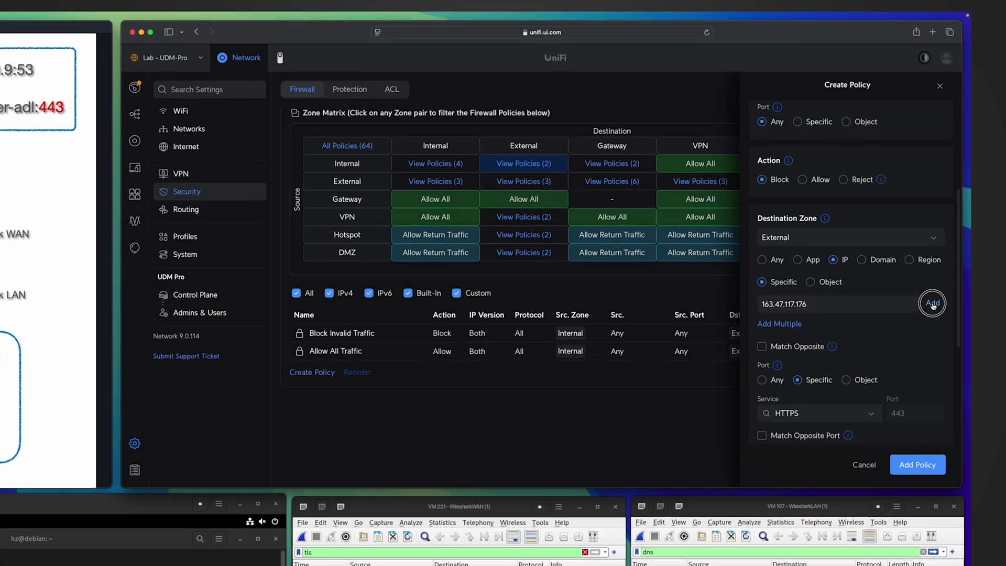
{"action": "left_click", "coordinate": [944, 267]}
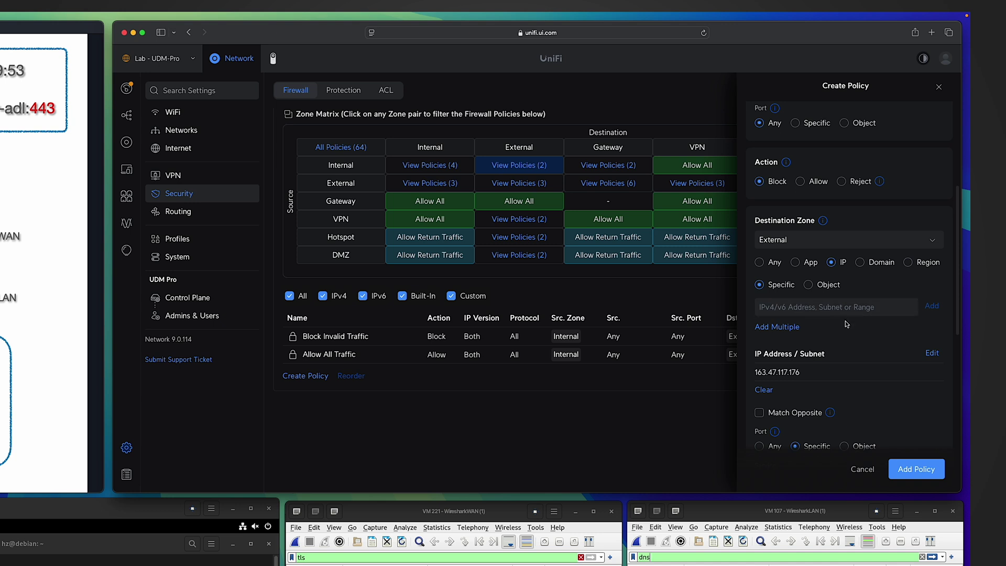
{"action": "scroll", "coordinate": [844, 321], "scroll_direction": "down", "scroll_amount": 1}
{"action": "mouse_move", "coordinate": [816, 375]}
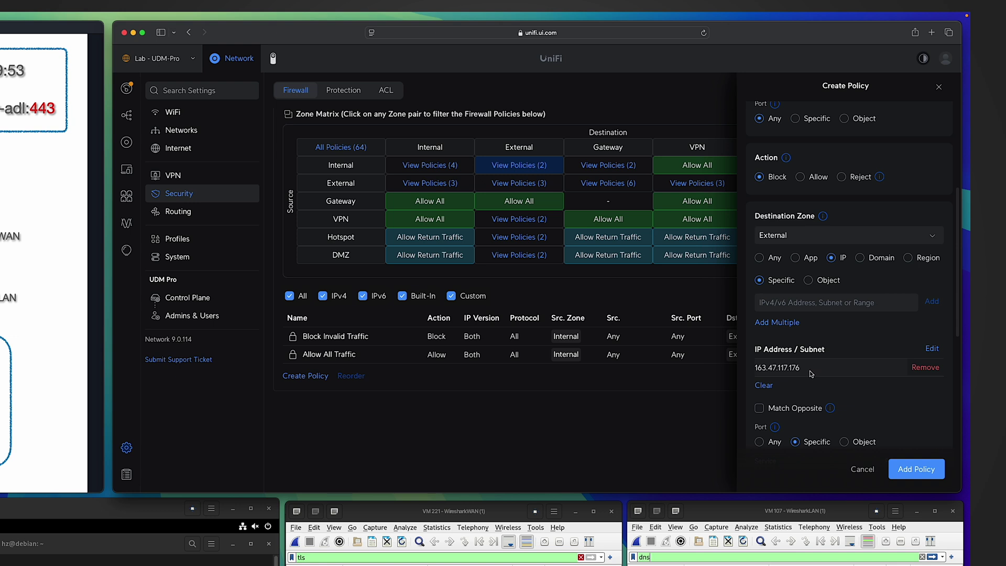
Set the Block DoH policy's protocol to TCP
{"action": "scroll", "coordinate": [816, 319], "scroll_direction": "down", "scroll_amount": 3}
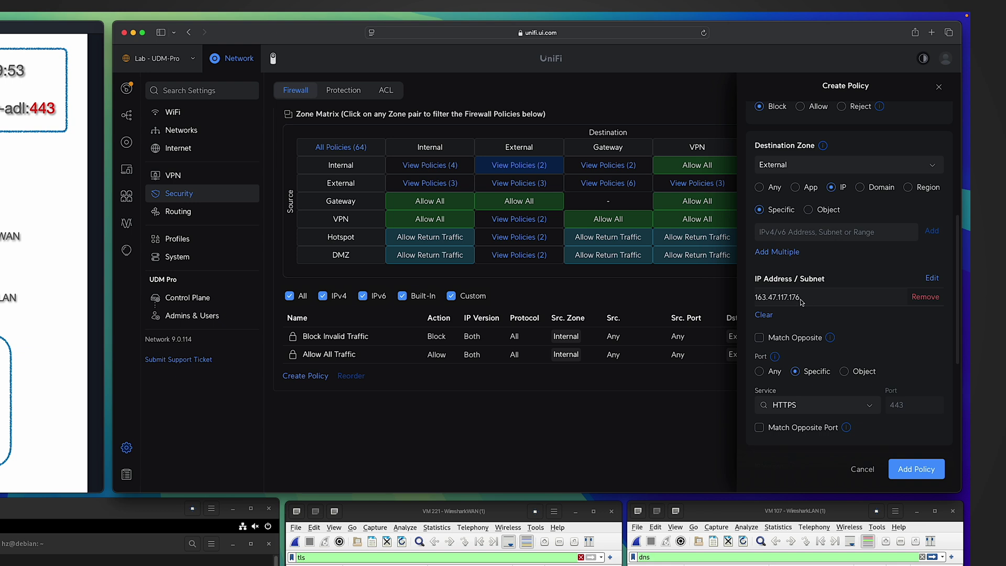
{"action": "scroll", "coordinate": [818, 312], "scroll_direction": "down", "scroll_amount": 4}
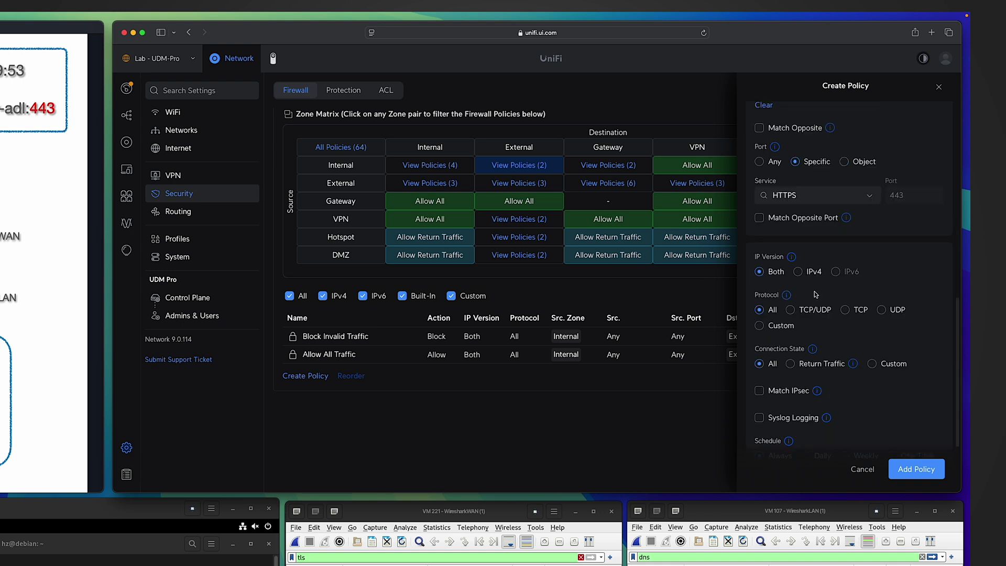
{"action": "left_click", "coordinate": [852, 311]}
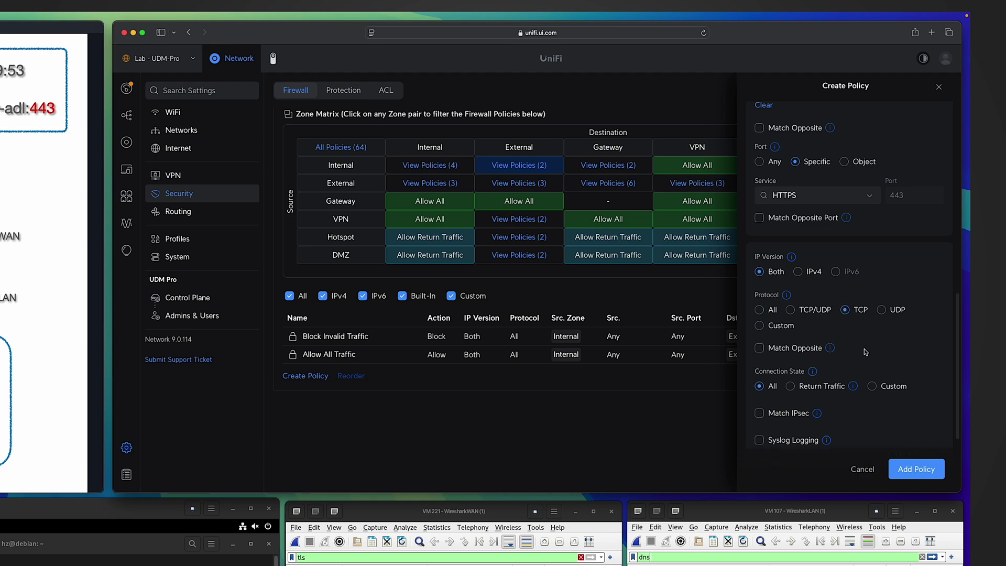
Add the completed Block DoH policy and restart the Wireshark WAN packet capture
{"action": "scroll", "coordinate": [869, 356], "scroll_direction": "down", "scroll_amount": 3}
{"action": "left_click", "coordinate": [908, 470]}
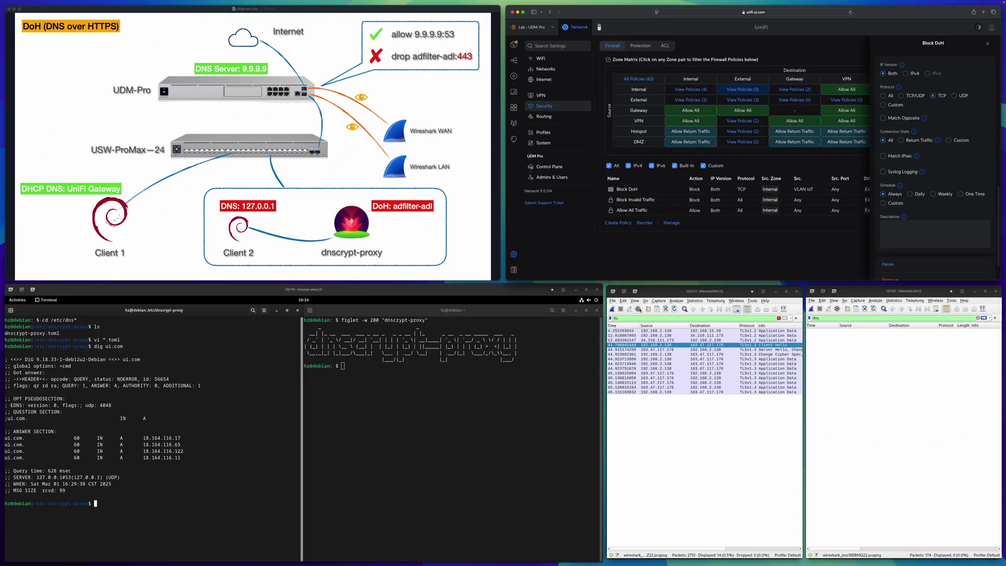
{"action": "left_click", "coordinate": [638, 309]}
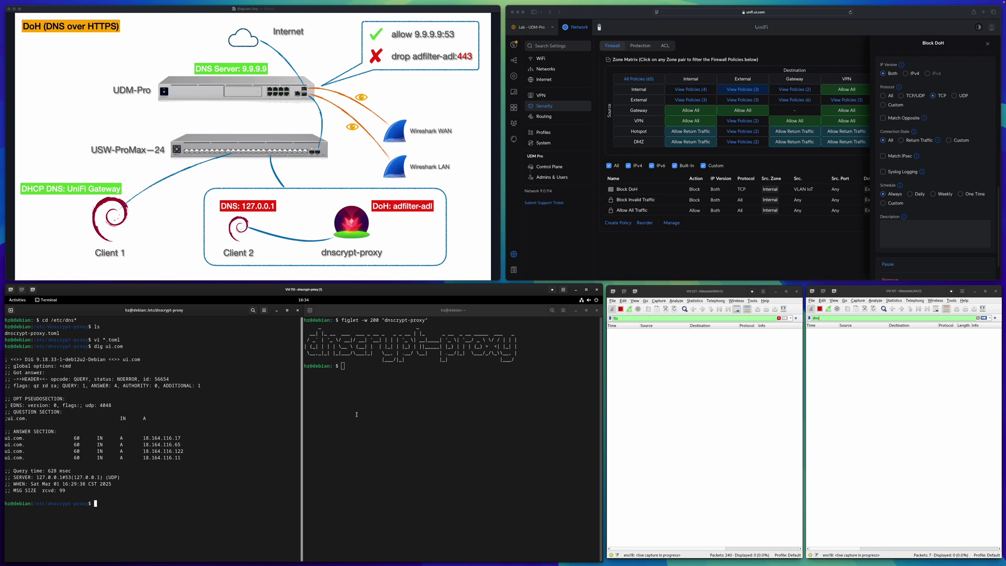
Reuse the previous dig command in the dnscrypt-proxy client's terminal to query store.ui.com
{"action": "key", "text": "Up"}
{"action": "key", "text": "Left"}
{"action": "key", "text": "Left"}
{"action": "key", "text": "Left"}
{"action": "key", "text": "Left"}
{"action": "key", "text": "Left"}
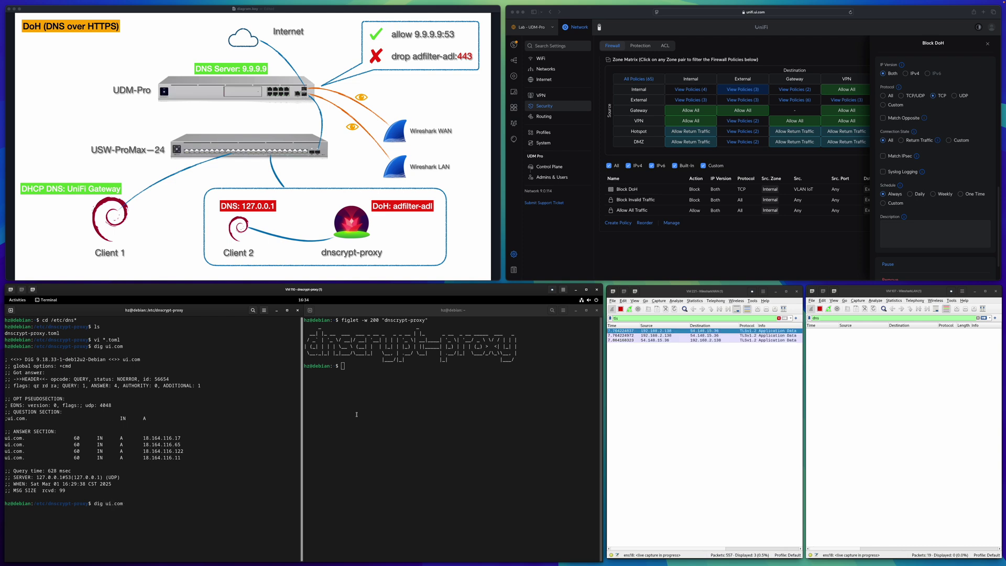
{"action": "type", "text": "store."}
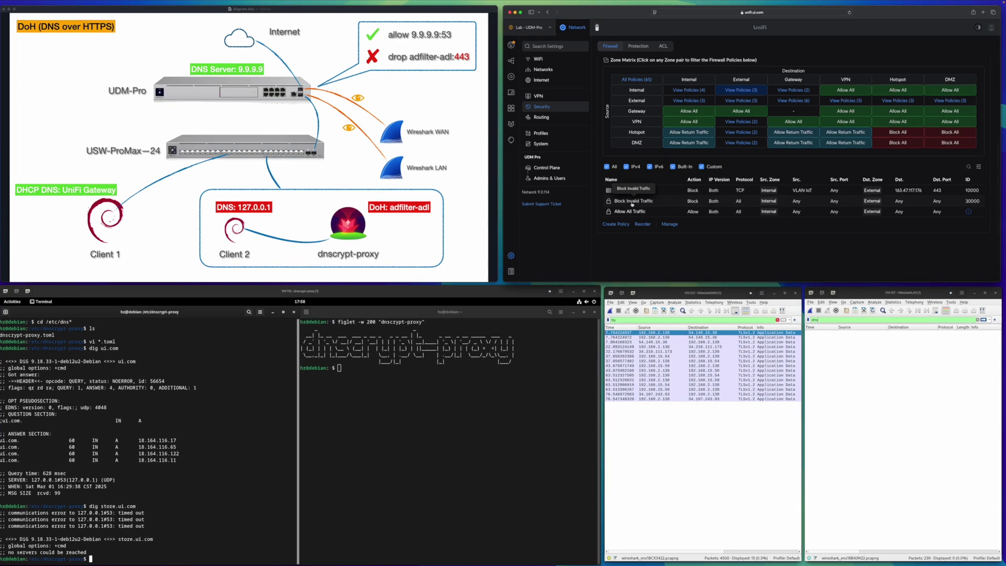
Pause the Block DoH policy in the Internal-to-External firewall policy list
{"action": "left_click", "coordinate": [671, 223]}
{"action": "left_click", "coordinate": [598, 189]}
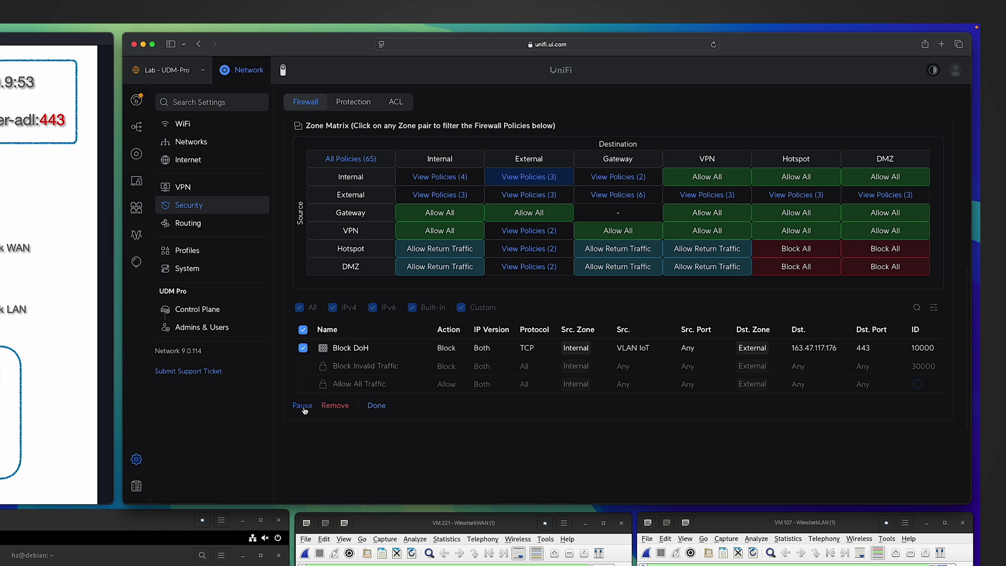
{"action": "left_click", "coordinate": [302, 405]}
Start a new Internal-to-External policy named Block DoH (Trafic Rule) with VLAN IoT as its source network
{"action": "left_click", "coordinate": [312, 406]}
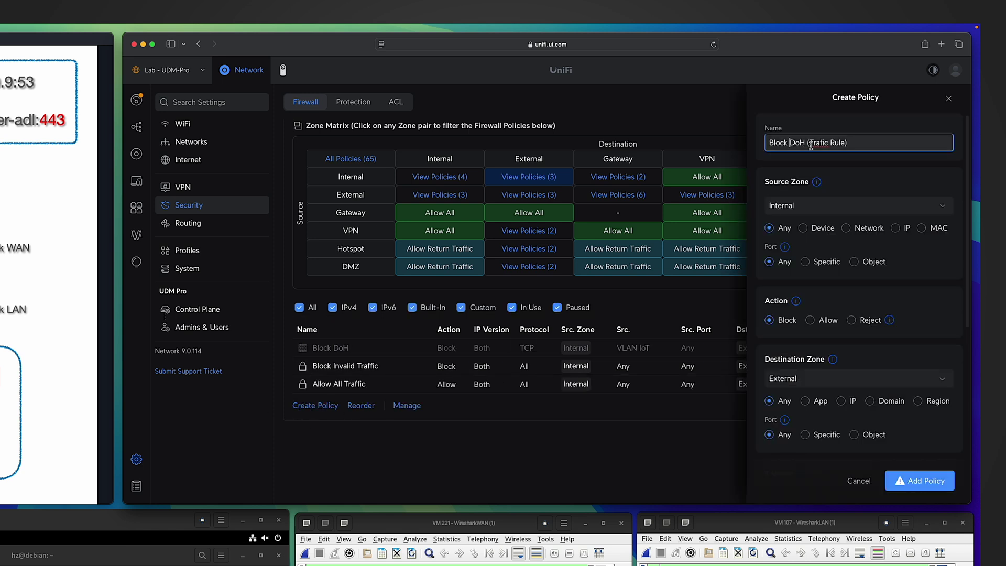
{"action": "left_click", "coordinate": [862, 233]}
{"action": "left_click", "coordinate": [775, 250]}
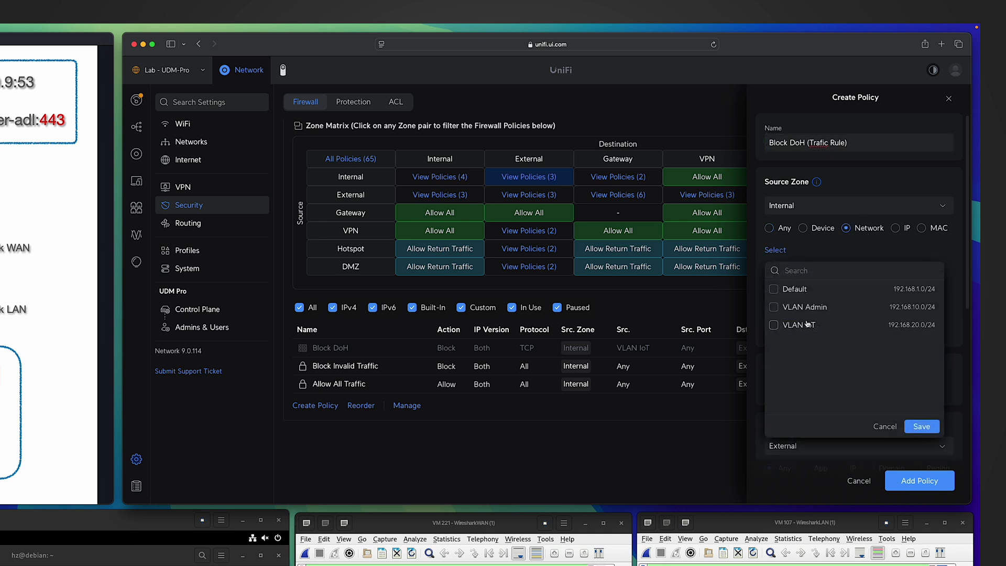
{"action": "left_click", "coordinate": [806, 324]}
{"action": "left_click", "coordinate": [922, 426]}
Set the new policy's destination to the specific app DNS over HTTPS (DoH), keeping the action as Block
{"action": "scroll", "coordinate": [859, 366], "scroll_direction": "down", "scroll_amount": 5}
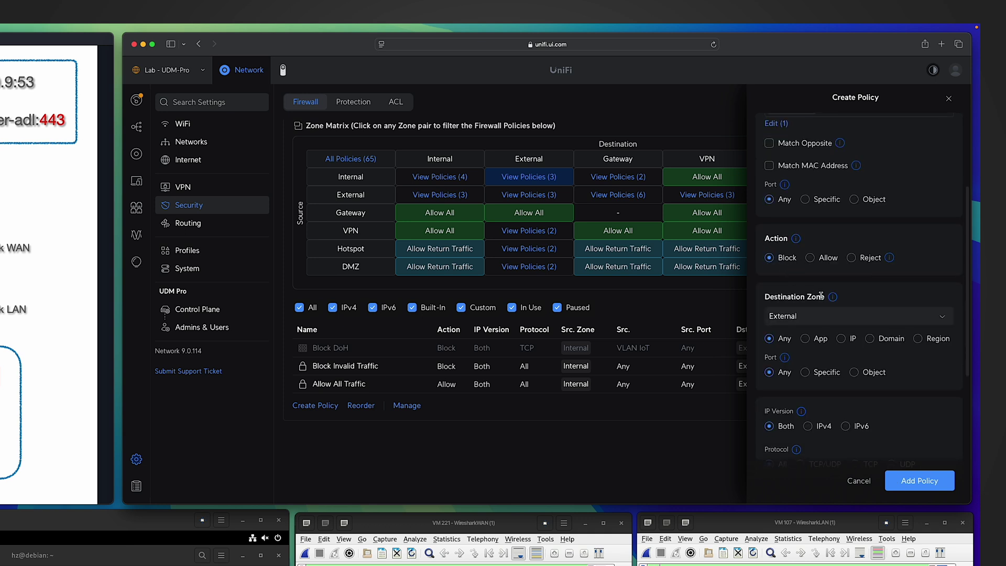
{"action": "scroll", "coordinate": [821, 295], "scroll_direction": "down", "scroll_amount": 2}
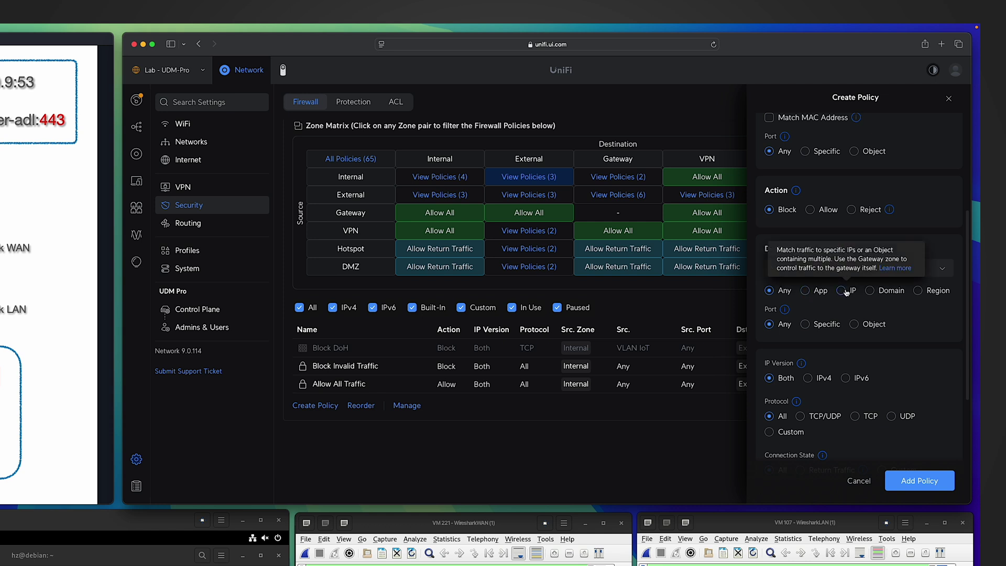
{"action": "left_click", "coordinate": [804, 291]}
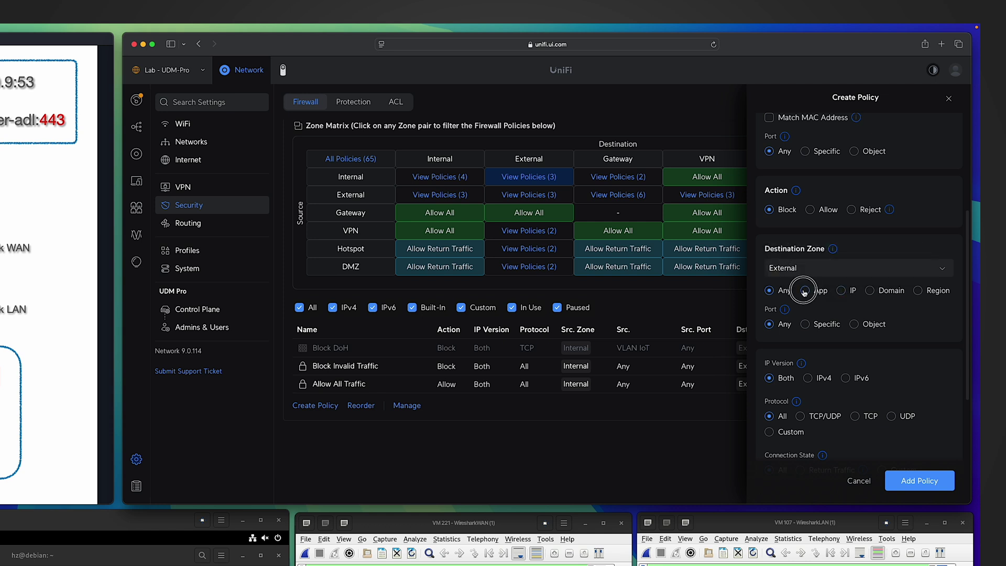
{"action": "left_click", "coordinate": [775, 336]}
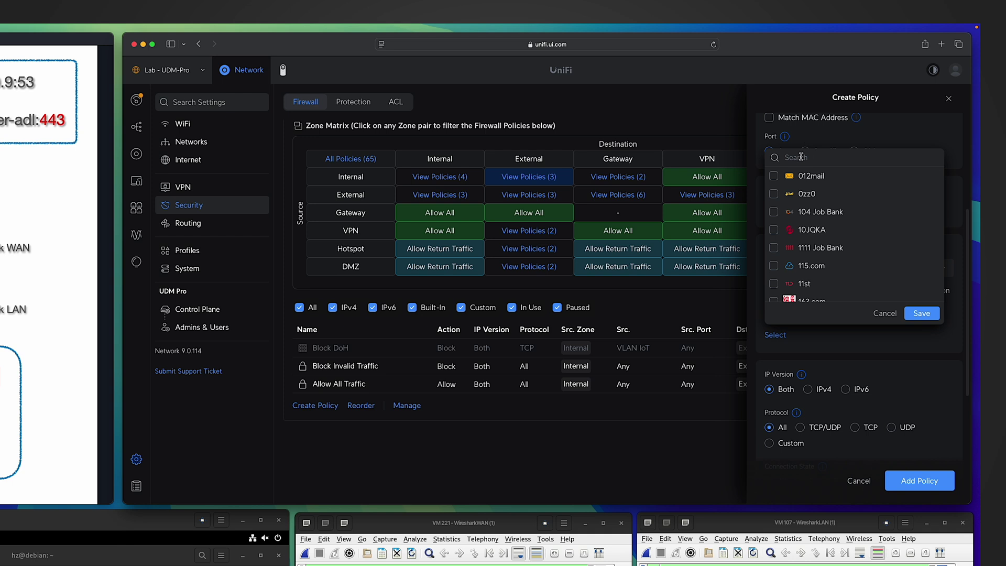
{"action": "left_click", "coordinate": [801, 157]}
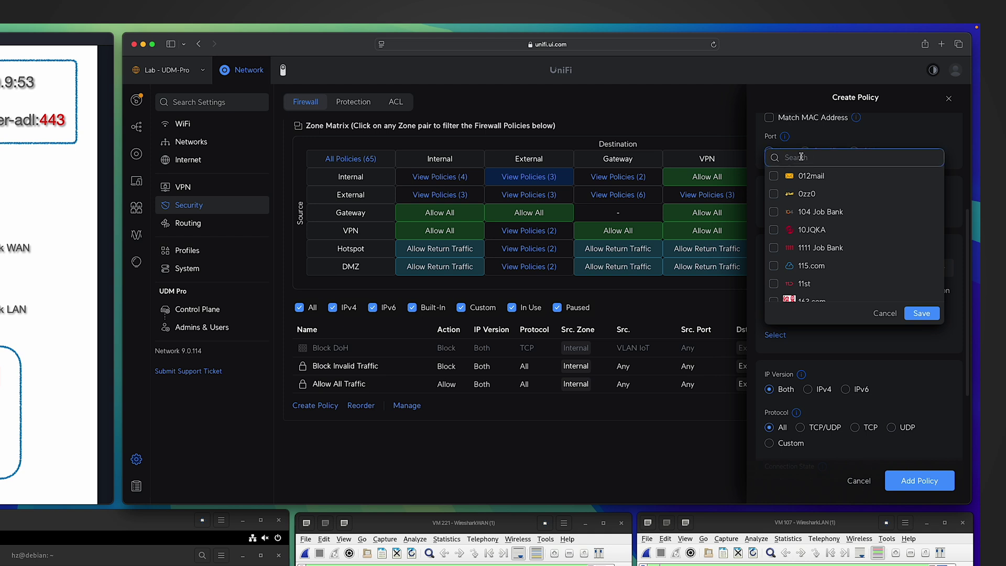
{"action": "type", "text": "doh"}
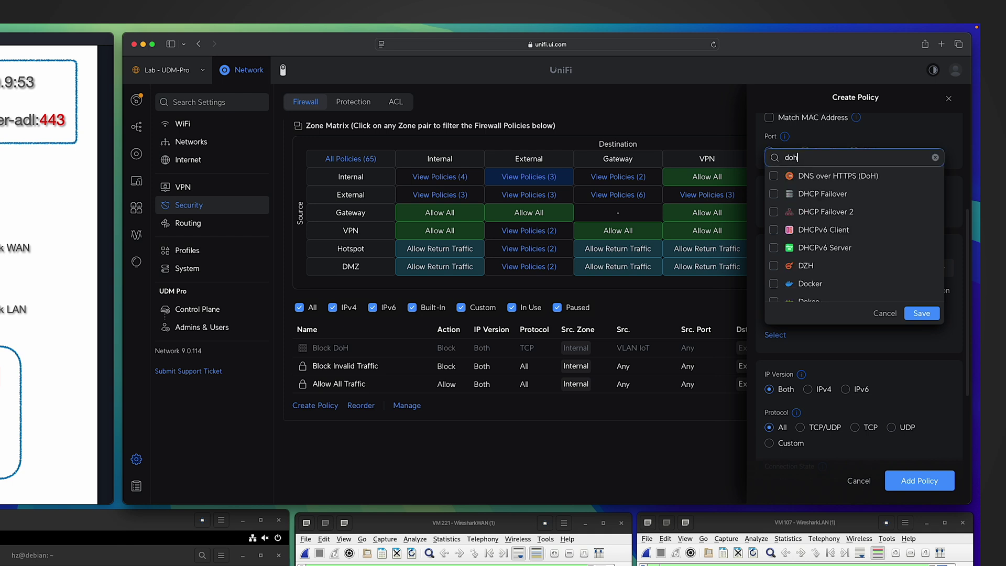
{"action": "left_click", "coordinate": [774, 176]}
{"action": "left_click", "coordinate": [922, 314]}
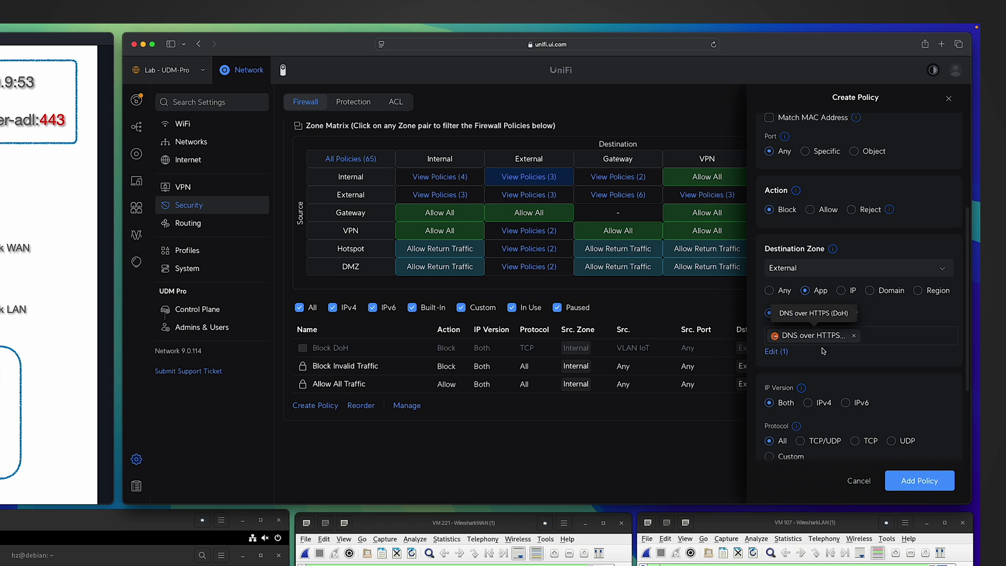
Set the new policy's protocol to TCP and add the policy
{"action": "left_click", "coordinate": [855, 440]}
{"action": "scroll", "coordinate": [890, 414], "scroll_direction": "down", "scroll_amount": 3}
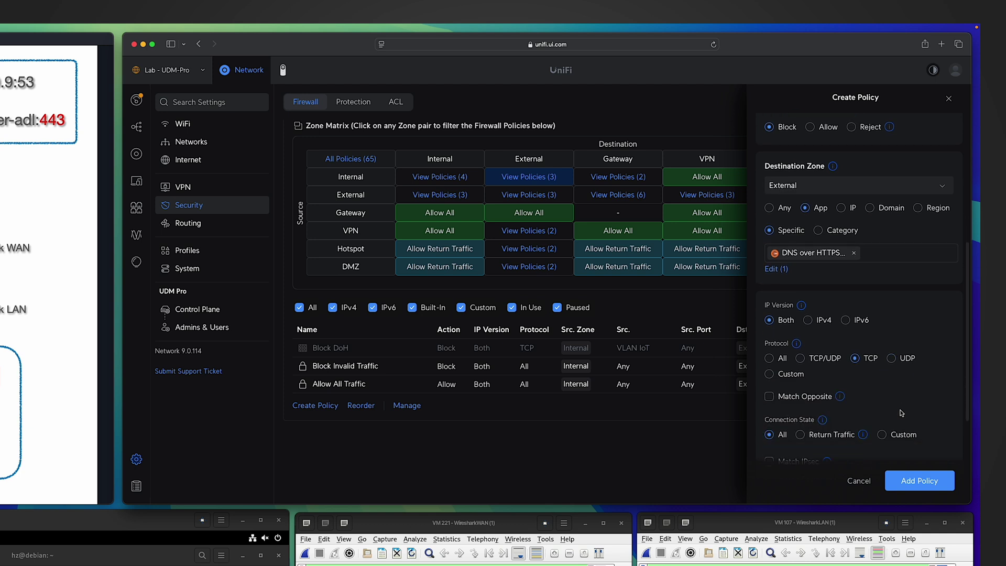
{"action": "left_click", "coordinate": [910, 481]}
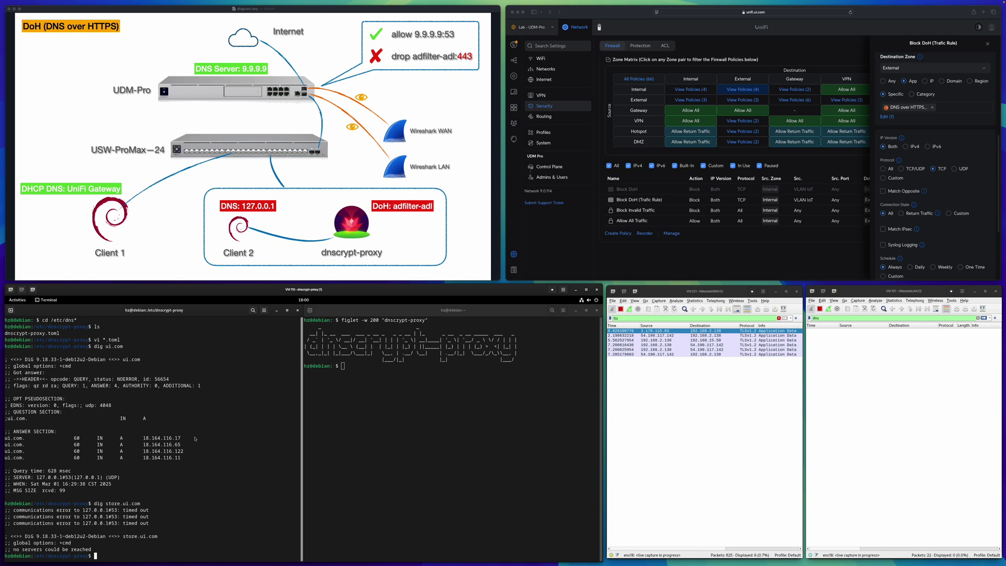
Repeat the dig query for store.ui.com to test the app-based DoH policy
{"action": "key", "text": "Up"}
{"action": "key", "text": "Return"}
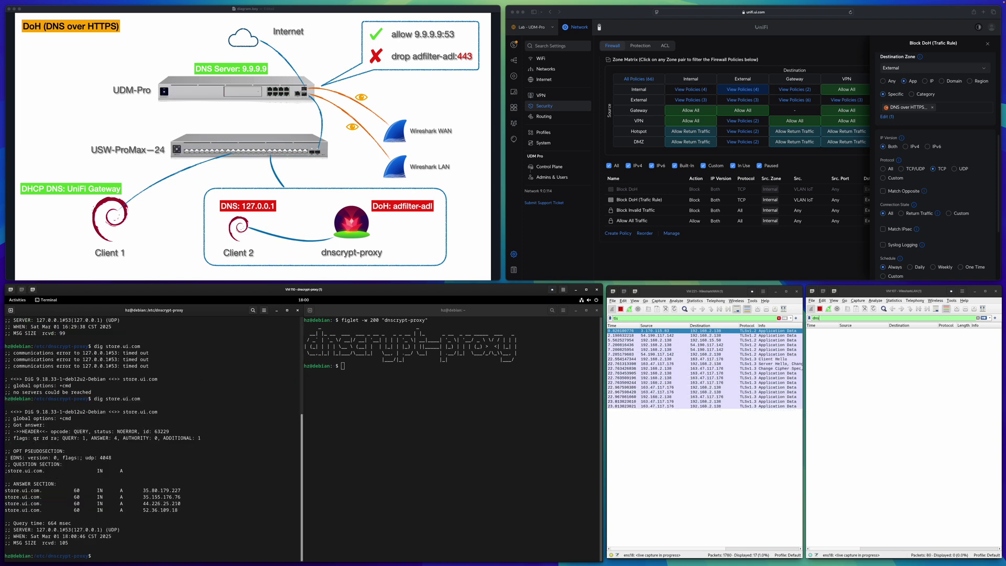